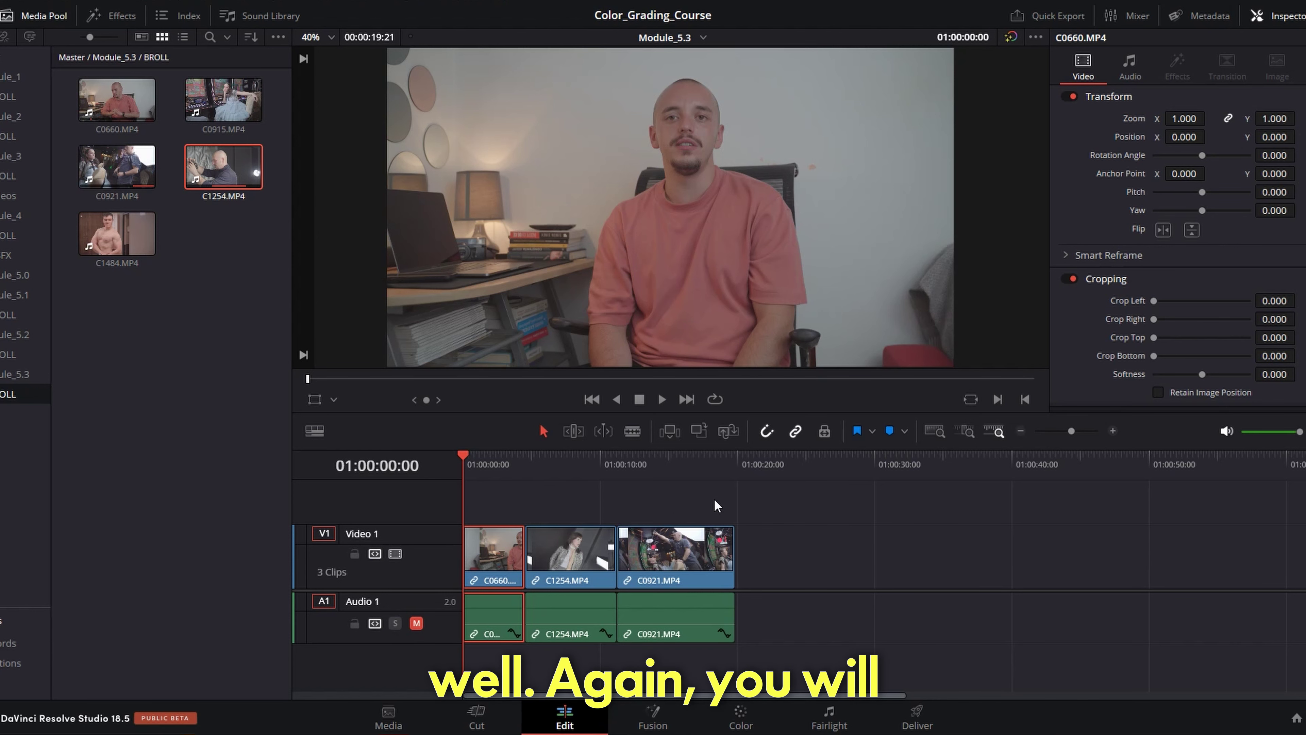
- Zoom the timeline to fit C0660, C1254 and C0921, hide the Media Pool and enlarge the viewer
{"action": "key", "text": "shift+z"}
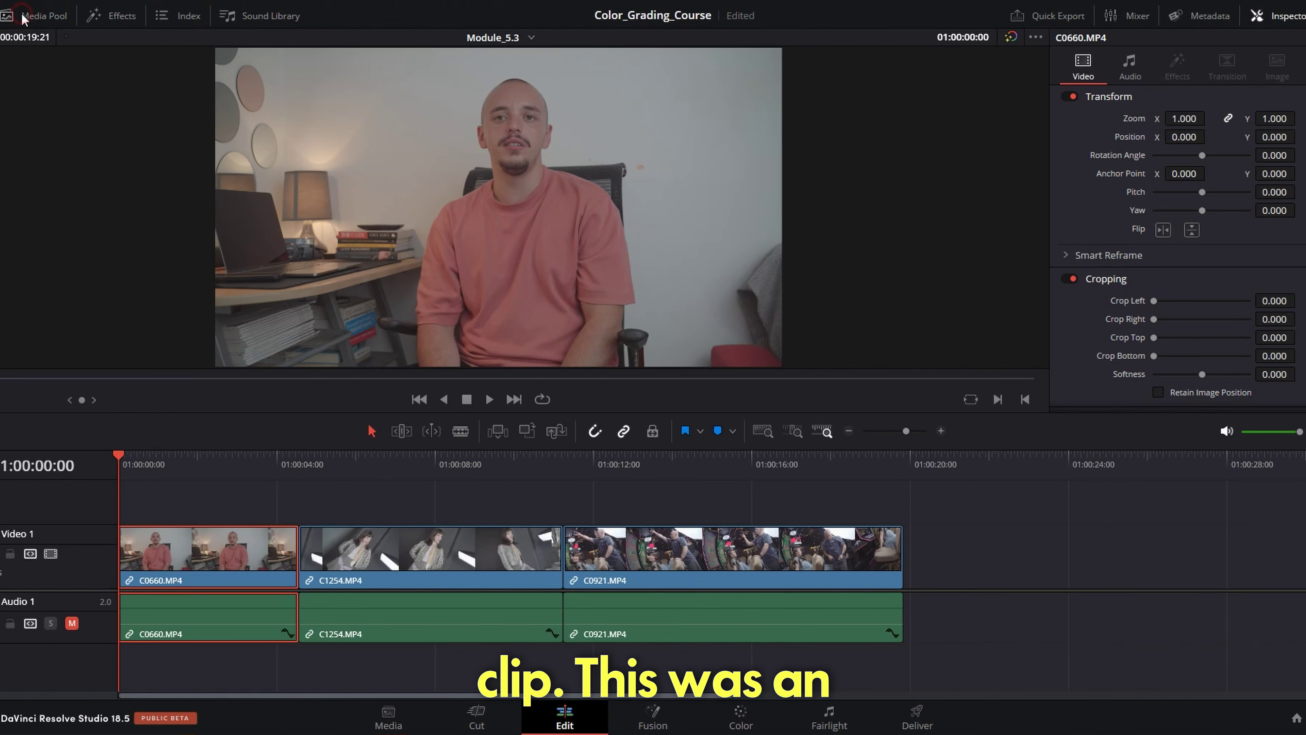
{"action": "left_click", "coordinate": [22, 18]}
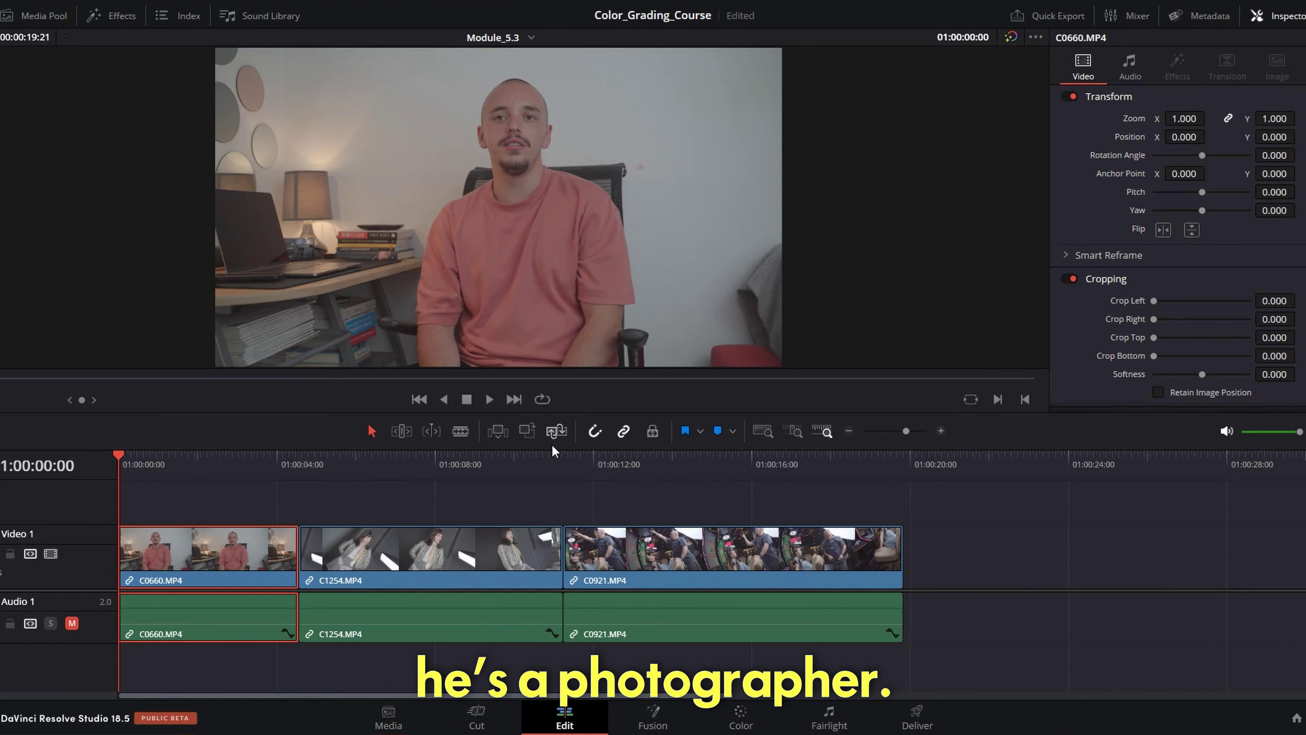
{"action": "left_click_drag", "start_coordinate": [548, 445], "coordinate": [537, 498]}
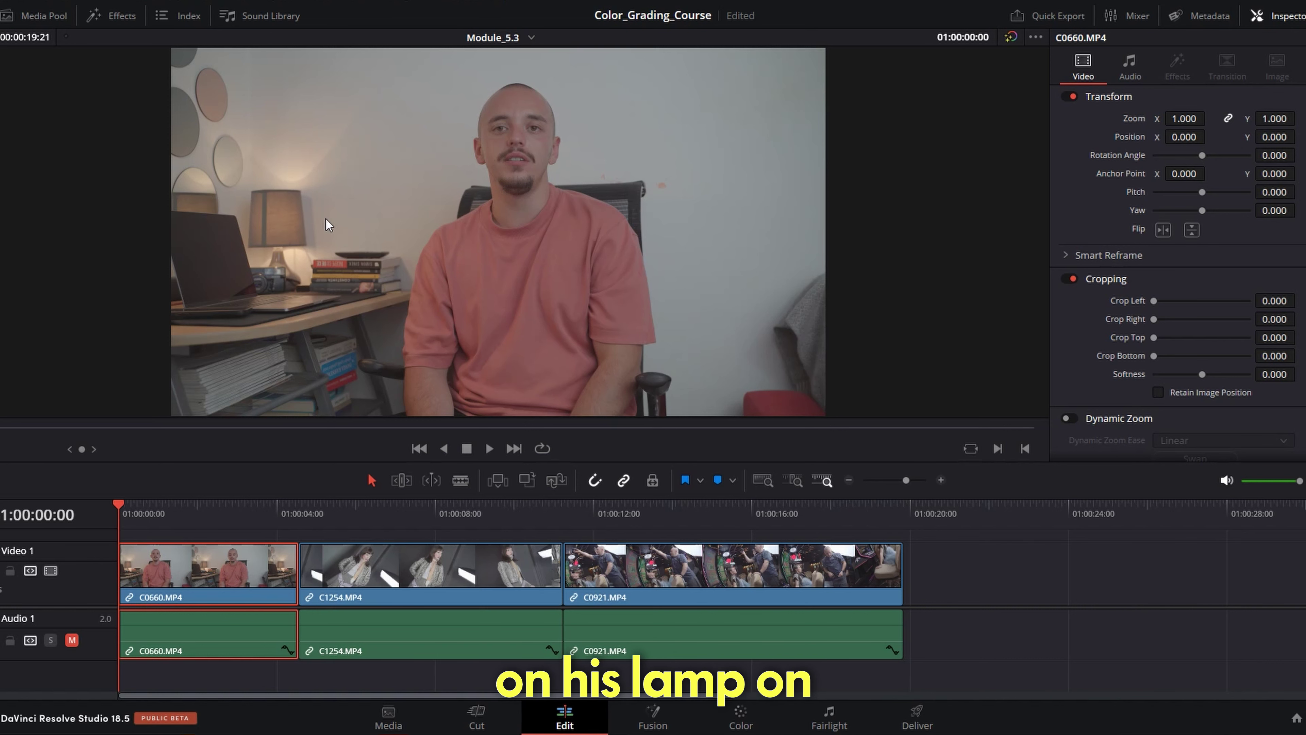
- On the Color page, add two serial nodes after node 01 and select node 02
{"action": "key", "text": "shift+6"}
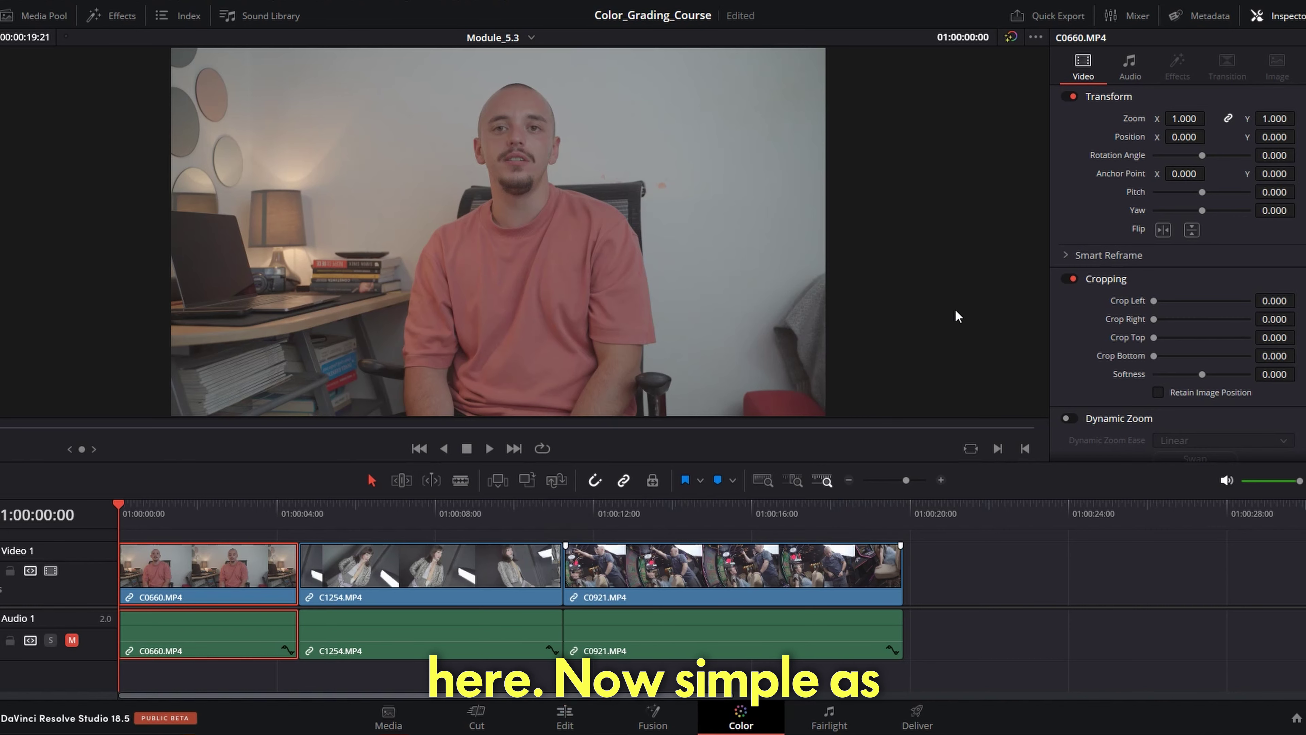
{"action": "key", "text": "alt+s"}
{"action": "key", "text": "alt+s"}
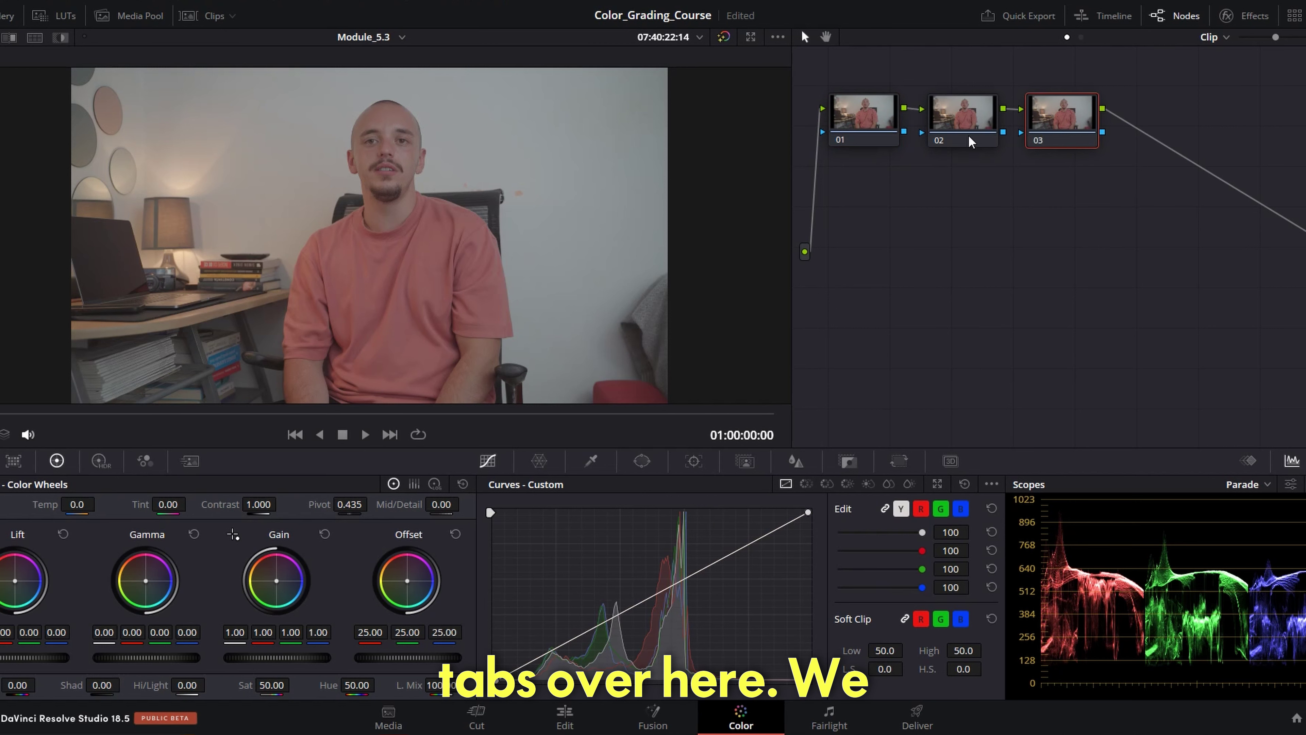
{"action": "left_click", "coordinate": [975, 123]}
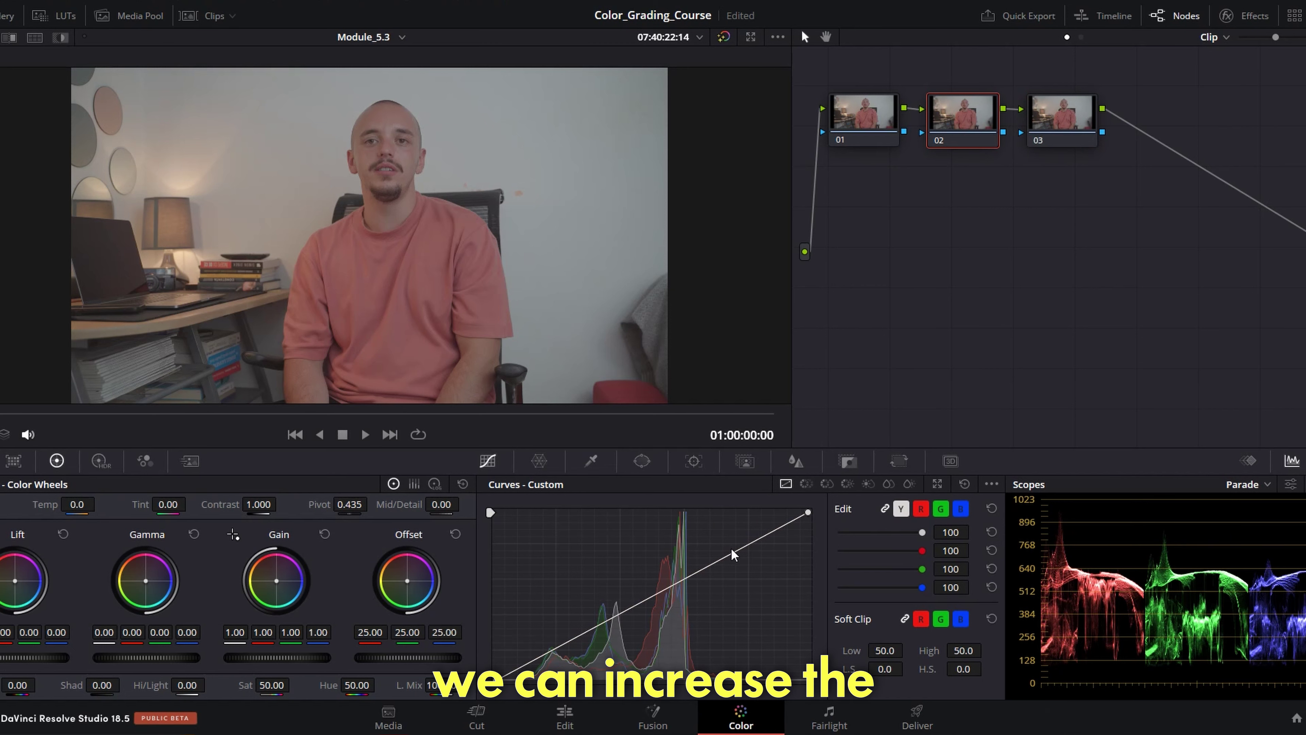
- Give node 02 an S-curve with lifted highlights and lowered shadows, comparing it on and off
{"action": "left_click_drag", "start_coordinate": [731, 553], "coordinate": [696, 539]}
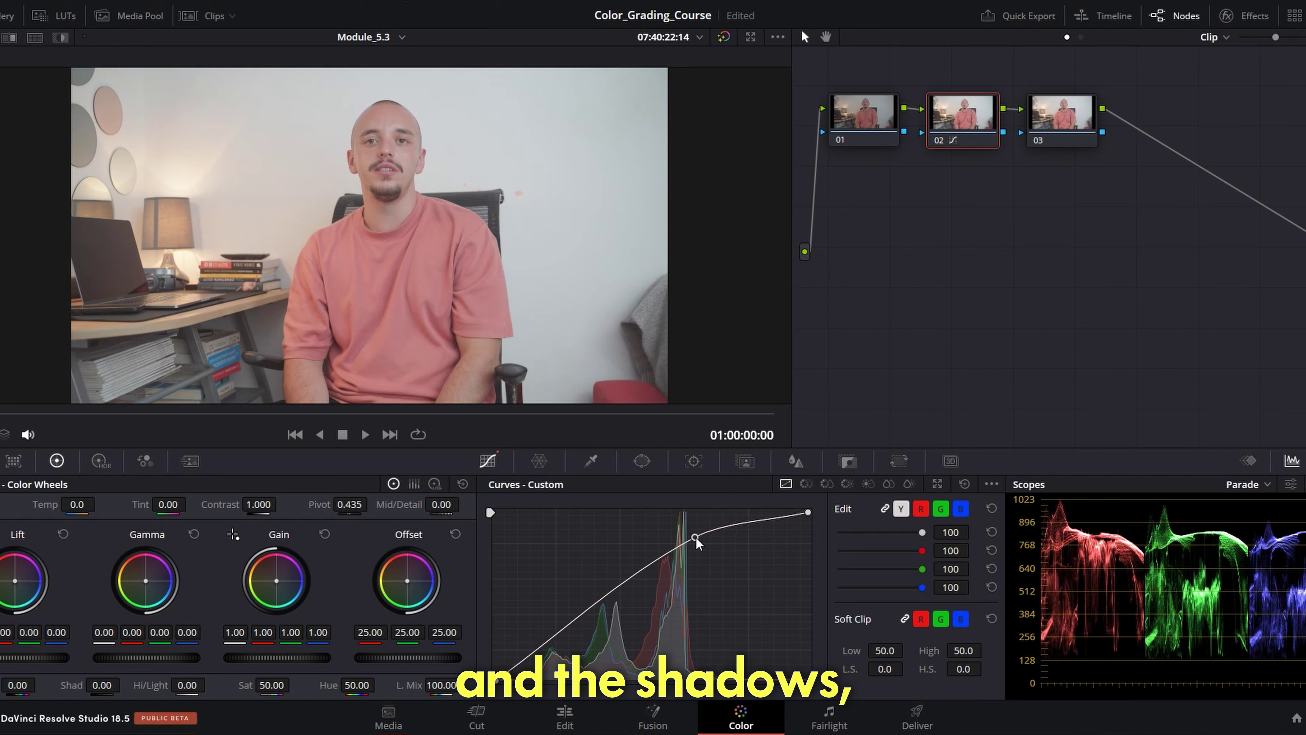
{"action": "left_click_drag", "start_coordinate": [577, 622], "coordinate": [575, 646]}
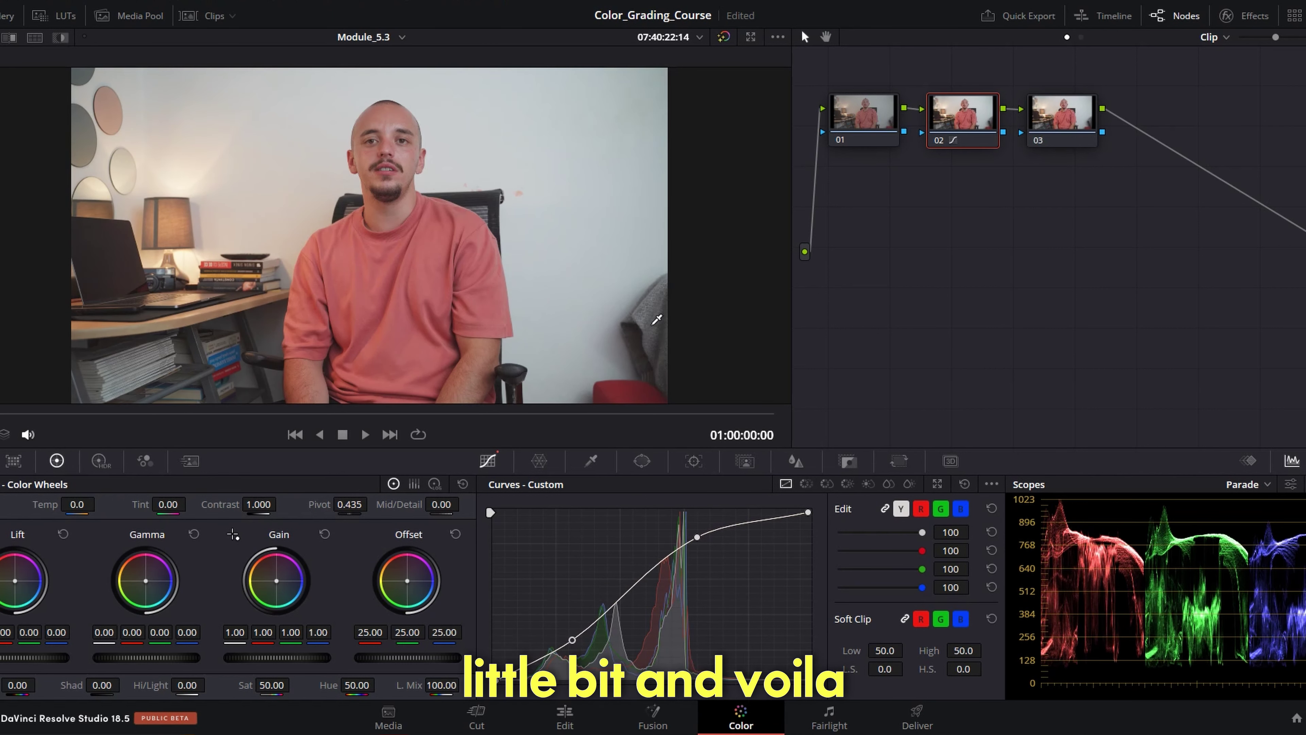
{"action": "left_click", "coordinate": [939, 142]}
{"action": "left_click", "coordinate": [939, 142]}
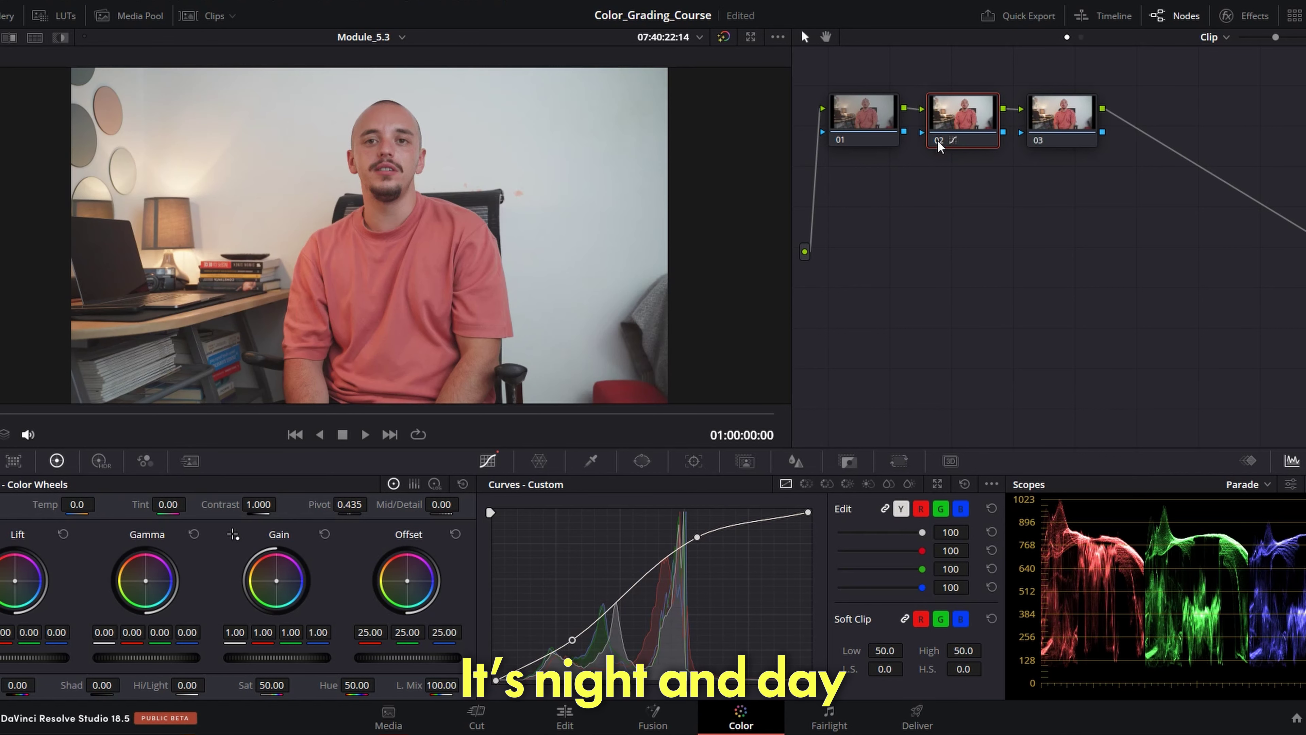
{"action": "left_click", "coordinate": [939, 142]}
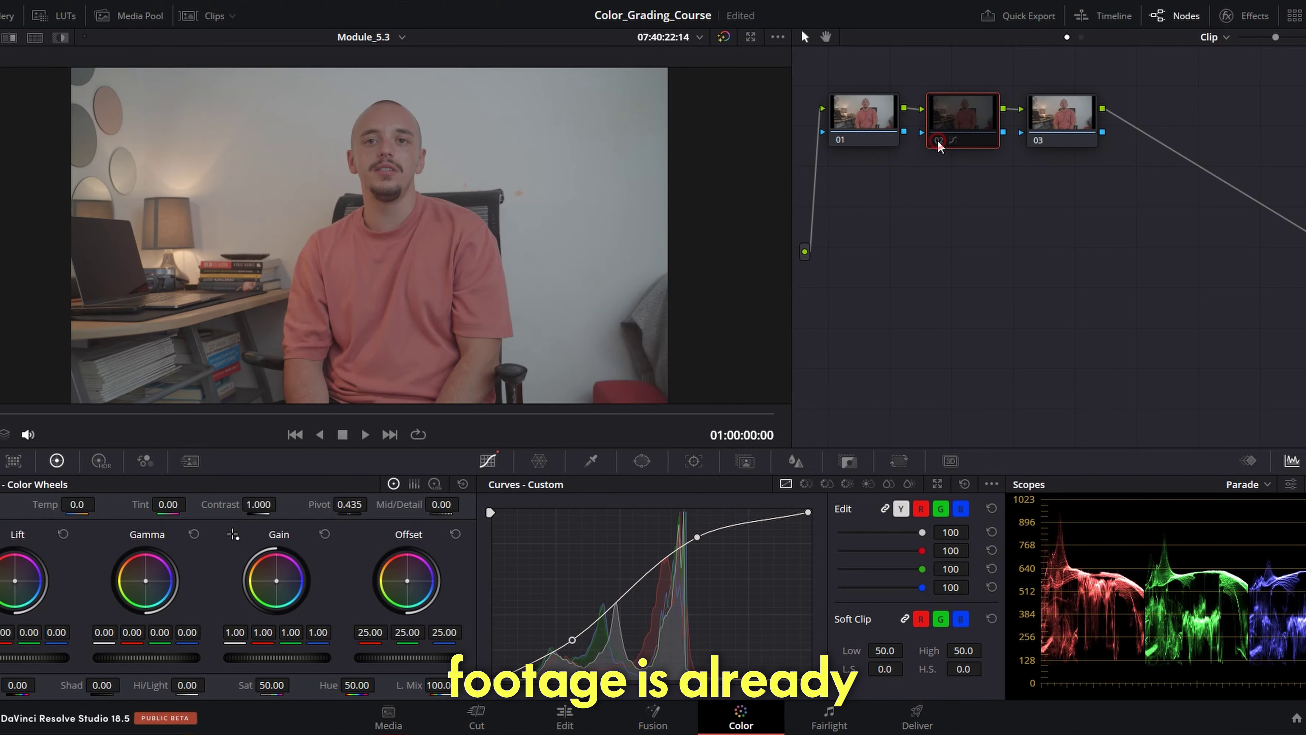
{"action": "left_click", "coordinate": [939, 143]}
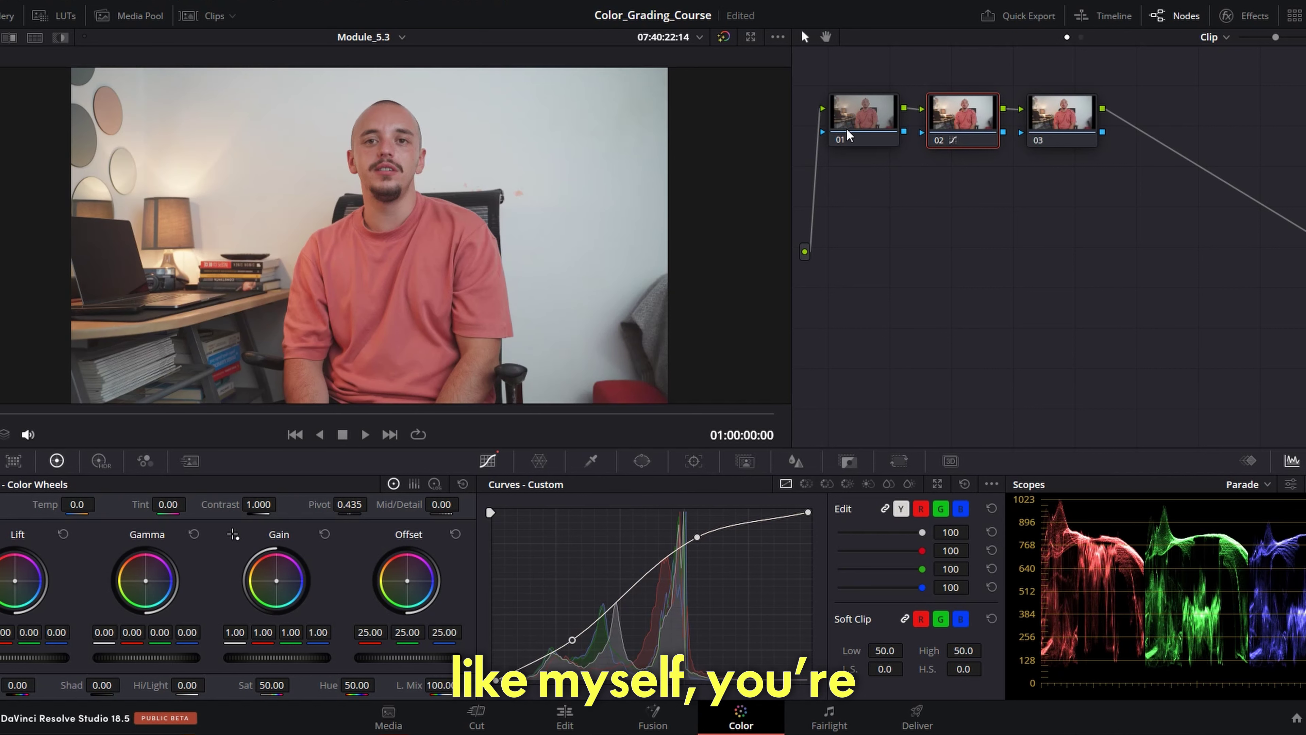
- Nudge node 01's gain toward blue to 1.01, compare the balance on and off, then select node 03
{"action": "left_click", "coordinate": [866, 117]}
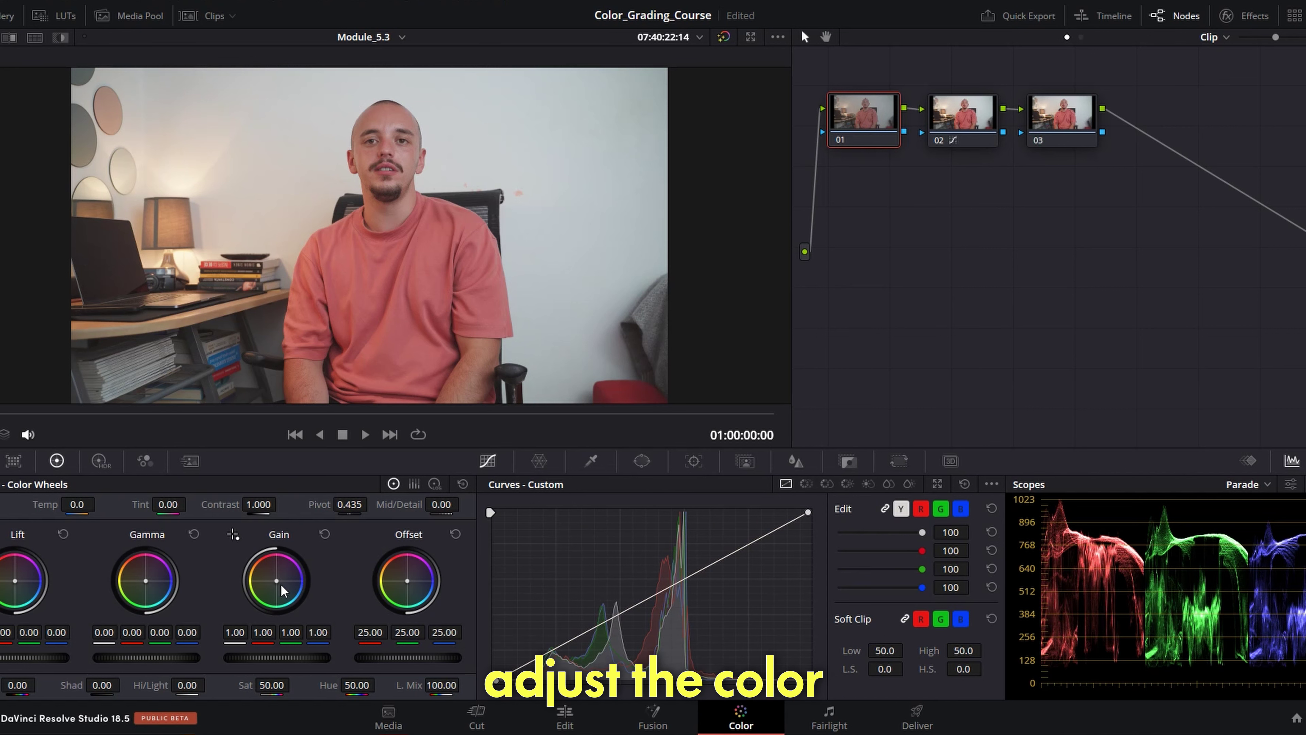
{"action": "left_click_drag", "start_coordinate": [276, 585], "coordinate": [278, 584]}
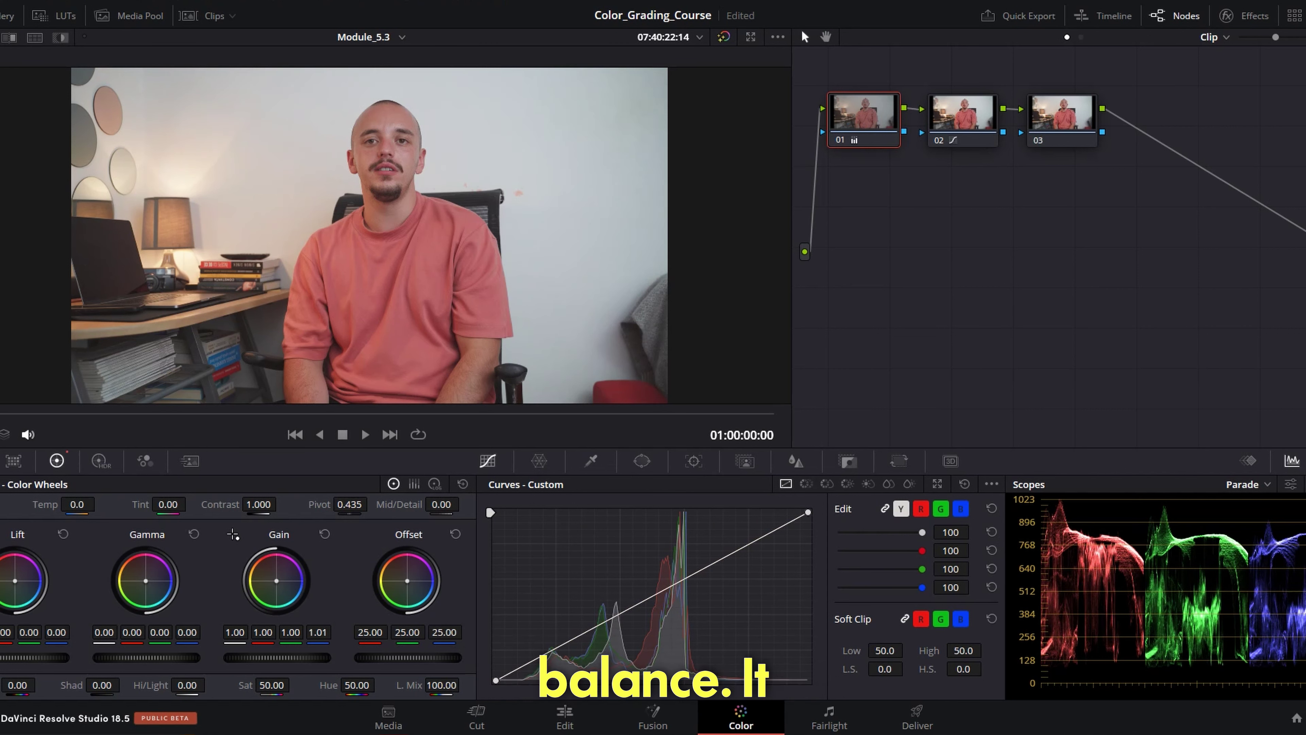
{"action": "left_click", "coordinate": [840, 142]}
{"action": "left_click", "coordinate": [840, 142]}
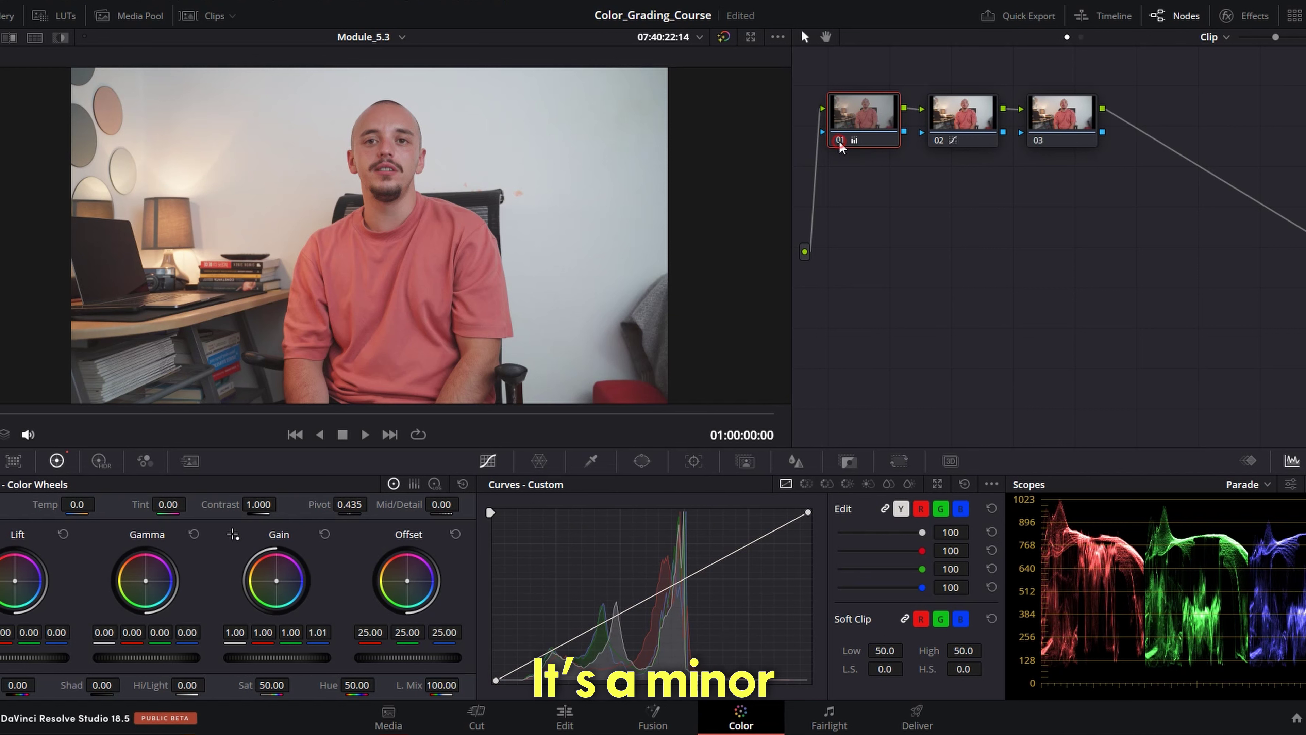
{"action": "left_click", "coordinate": [840, 142]}
{"action": "left_click", "coordinate": [840, 141]}
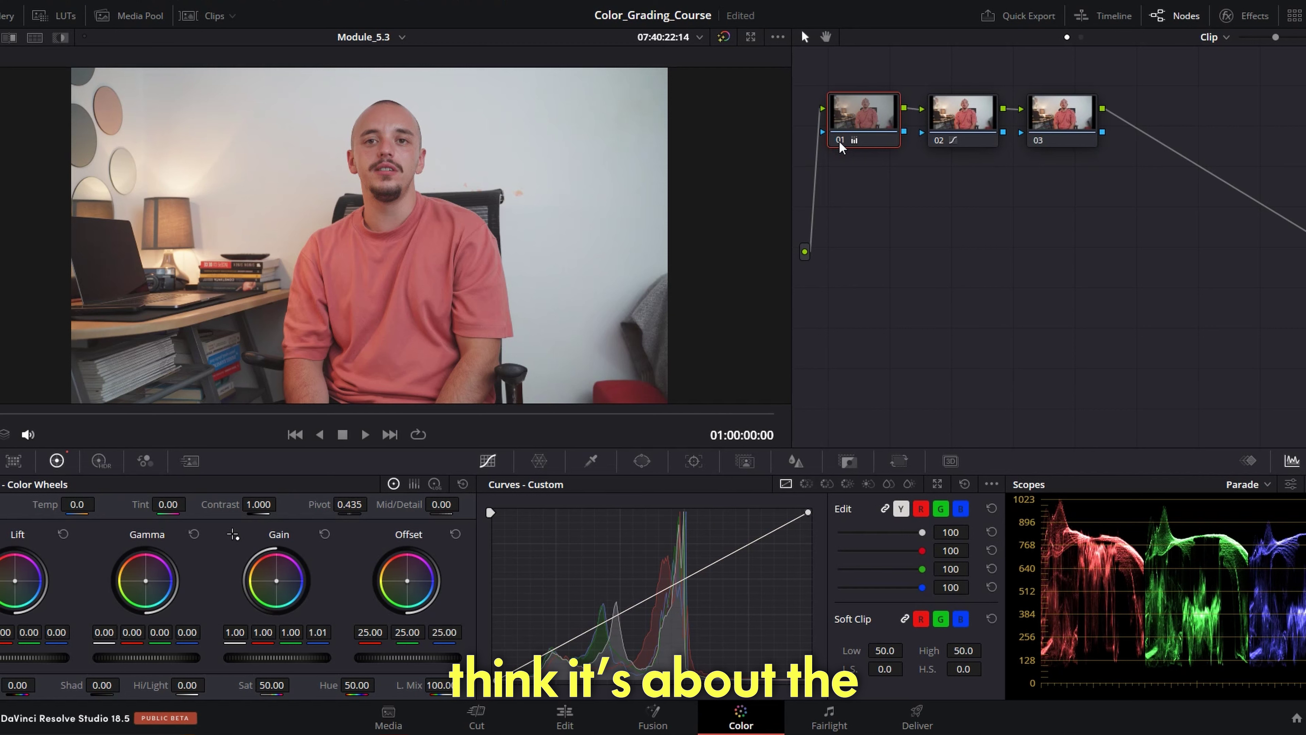
{"action": "left_click", "coordinate": [1059, 123]}
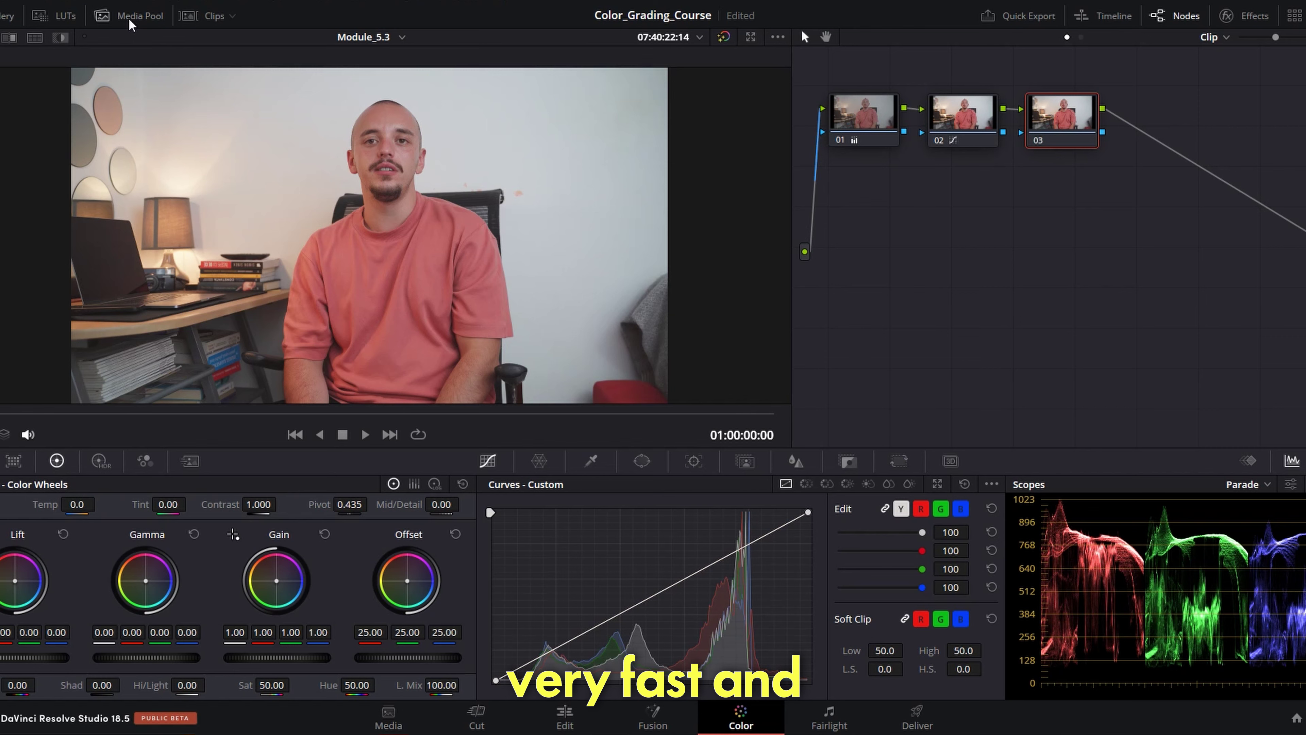
- Apply Moody Travel Lut 12 from the LUTs panel to node 03
{"action": "left_click", "coordinate": [54, 16]}
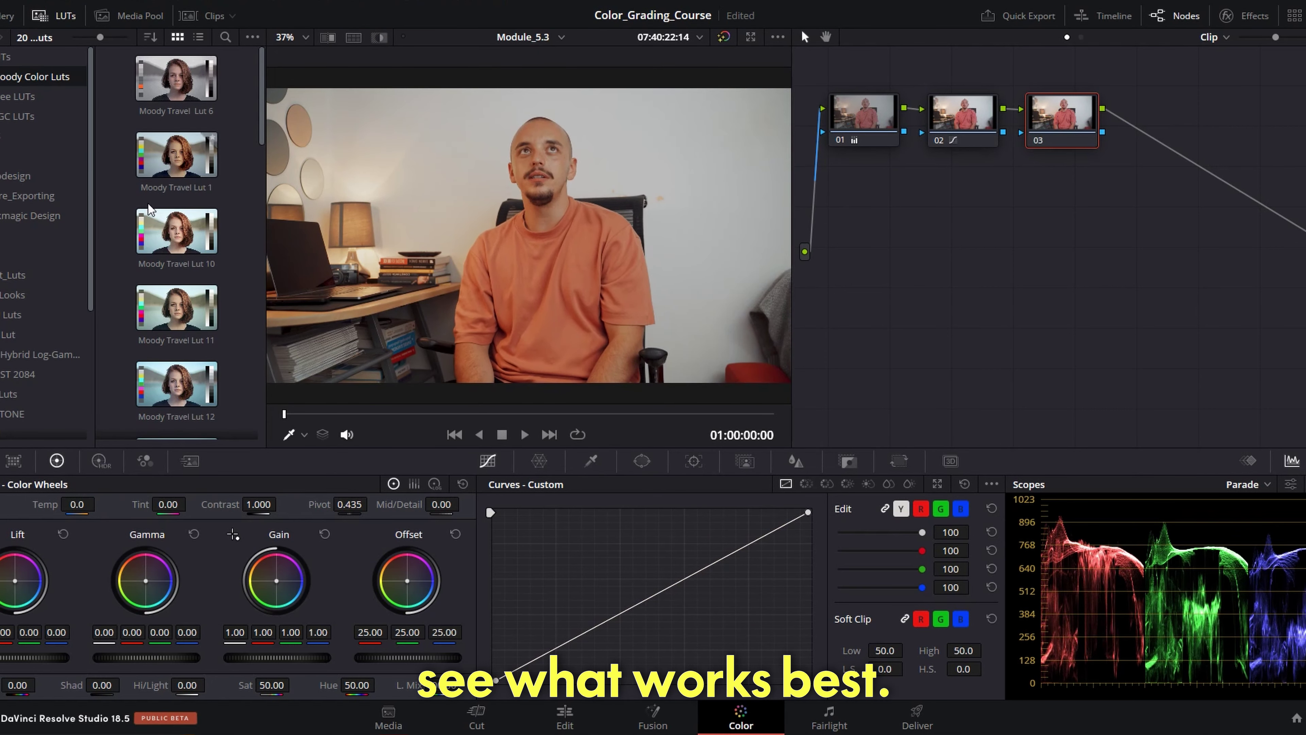
{"action": "scroll", "coordinate": [157, 257], "scroll_direction": "down", "scroll_amount": 3}
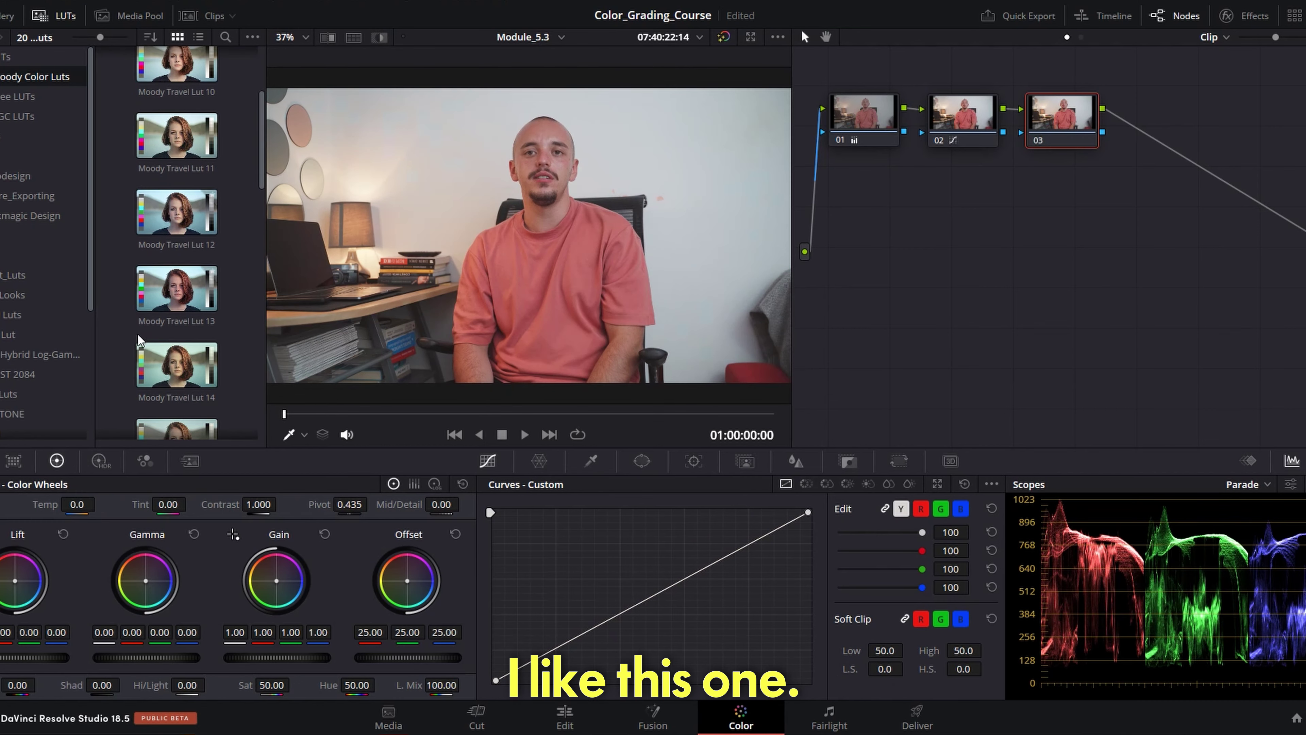
{"action": "left_click_drag", "start_coordinate": [164, 214], "coordinate": [1062, 116]}
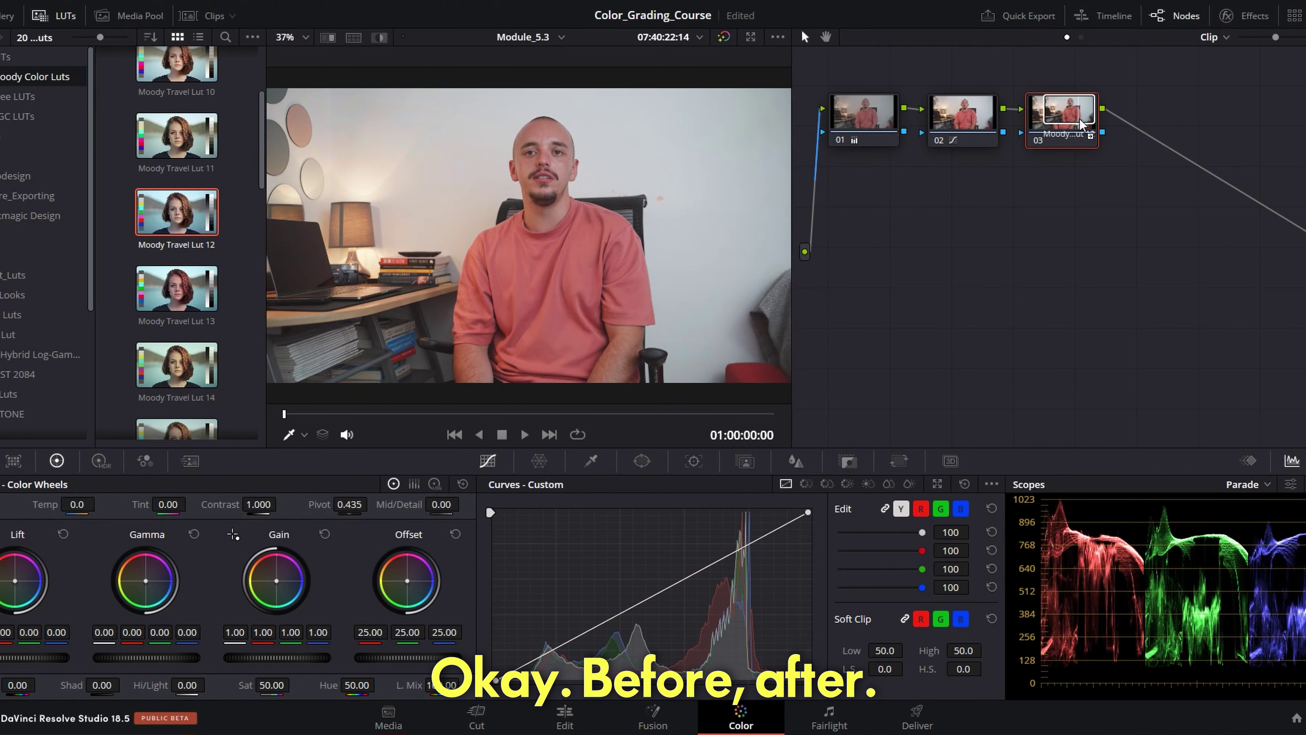
{"action": "left_click", "coordinate": [56, 16]}
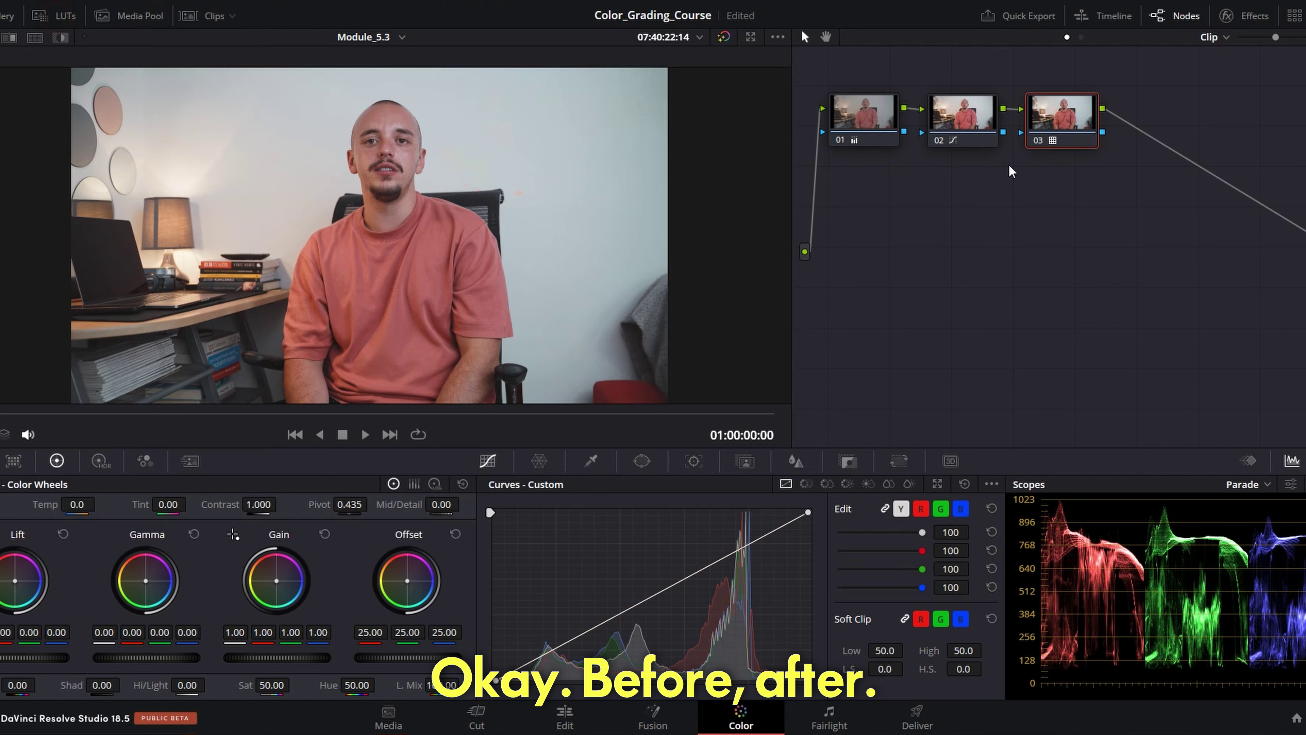
- Compare node 03's LUT look on and off and shift the node right in the graph
{"action": "left_click", "coordinate": [1037, 146]}
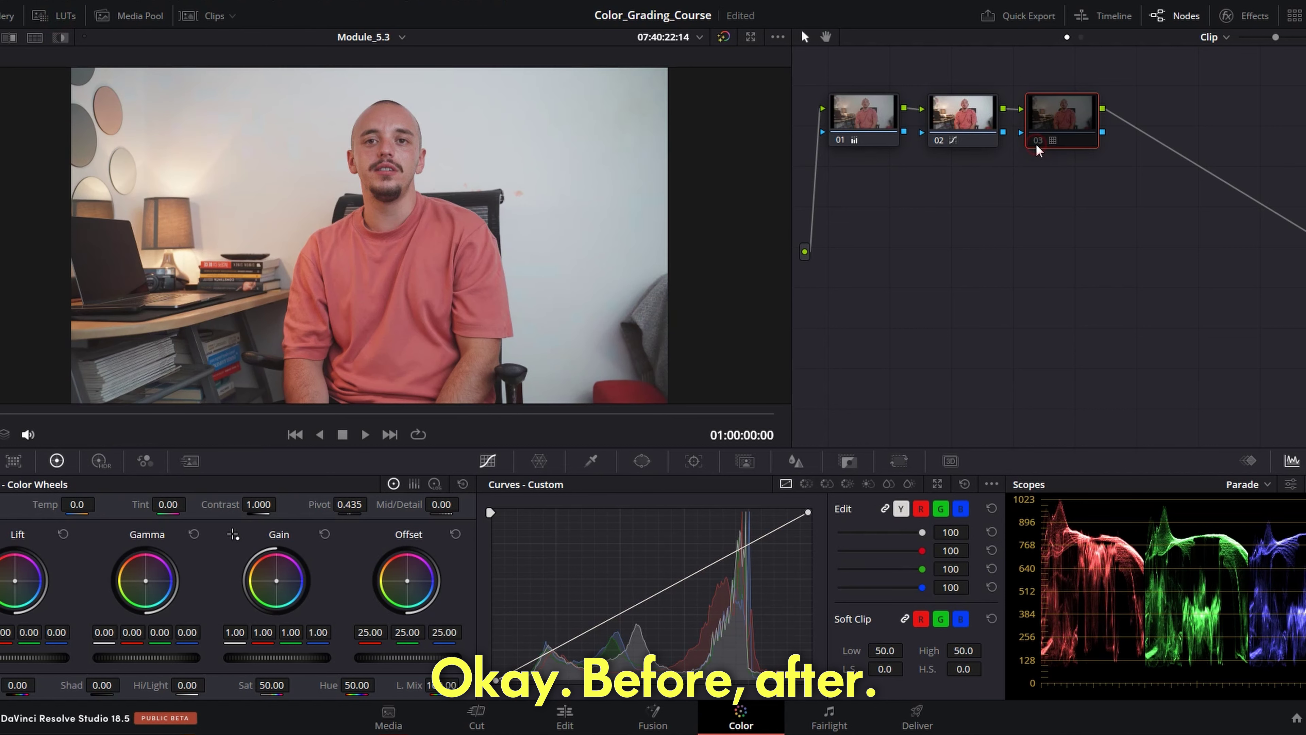
{"action": "left_click", "coordinate": [1037, 146]}
{"action": "left_click", "coordinate": [1037, 146]}
{"action": "left_click", "coordinate": [1037, 147]}
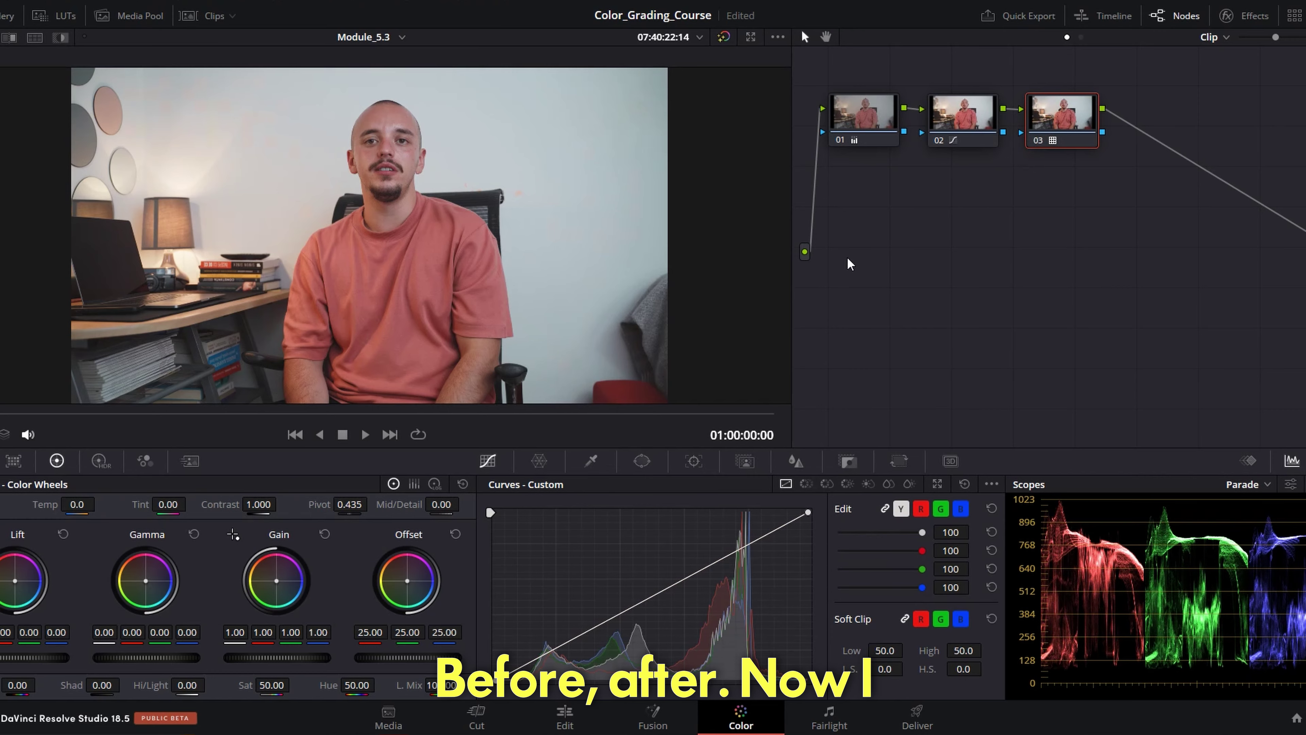
{"action": "mouse_move", "coordinate": [1064, 128]}
{"action": "left_mouse_down"}
{"action": "mouse_move", "coordinate": [1081, 128]}
{"action": "mouse_move", "coordinate": [1057, 125]}
{"action": "left_mouse_up"}
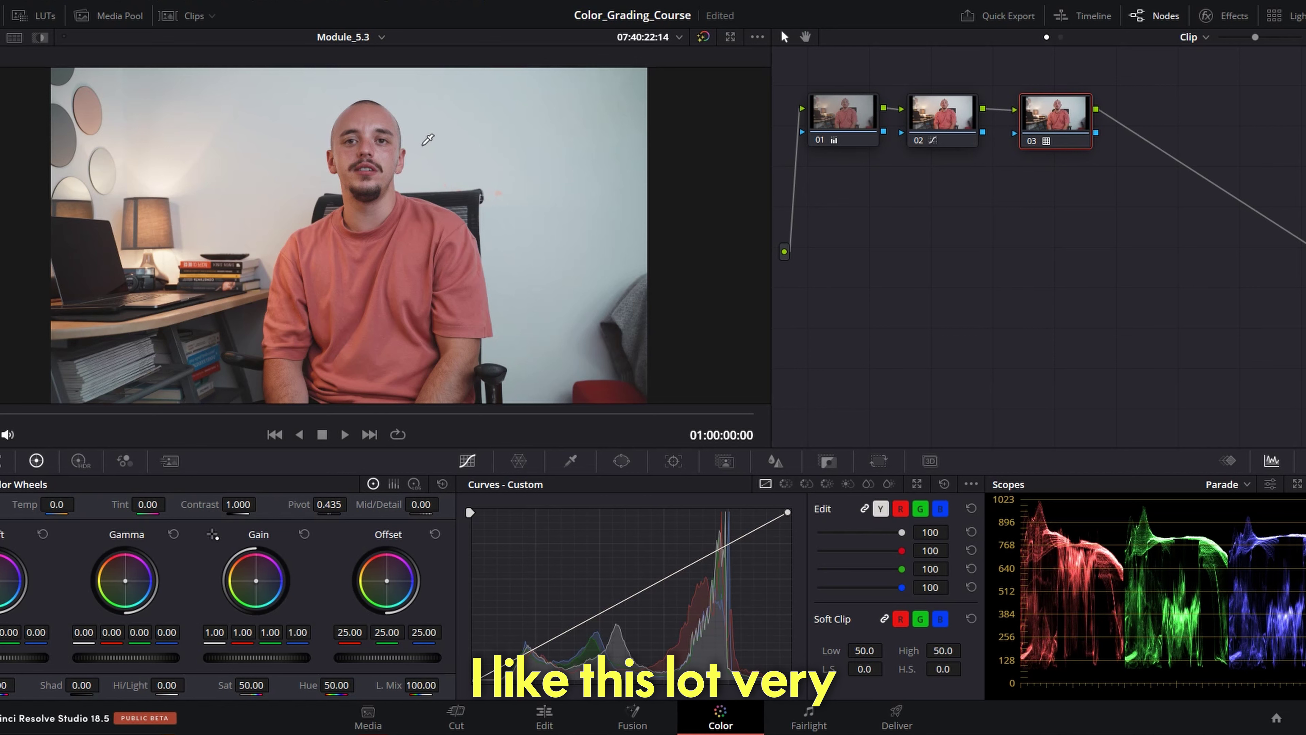
- Add serial node 04 after node 03 and switch the scope to the Vectorscope
{"action": "key", "text": "alt+s"}
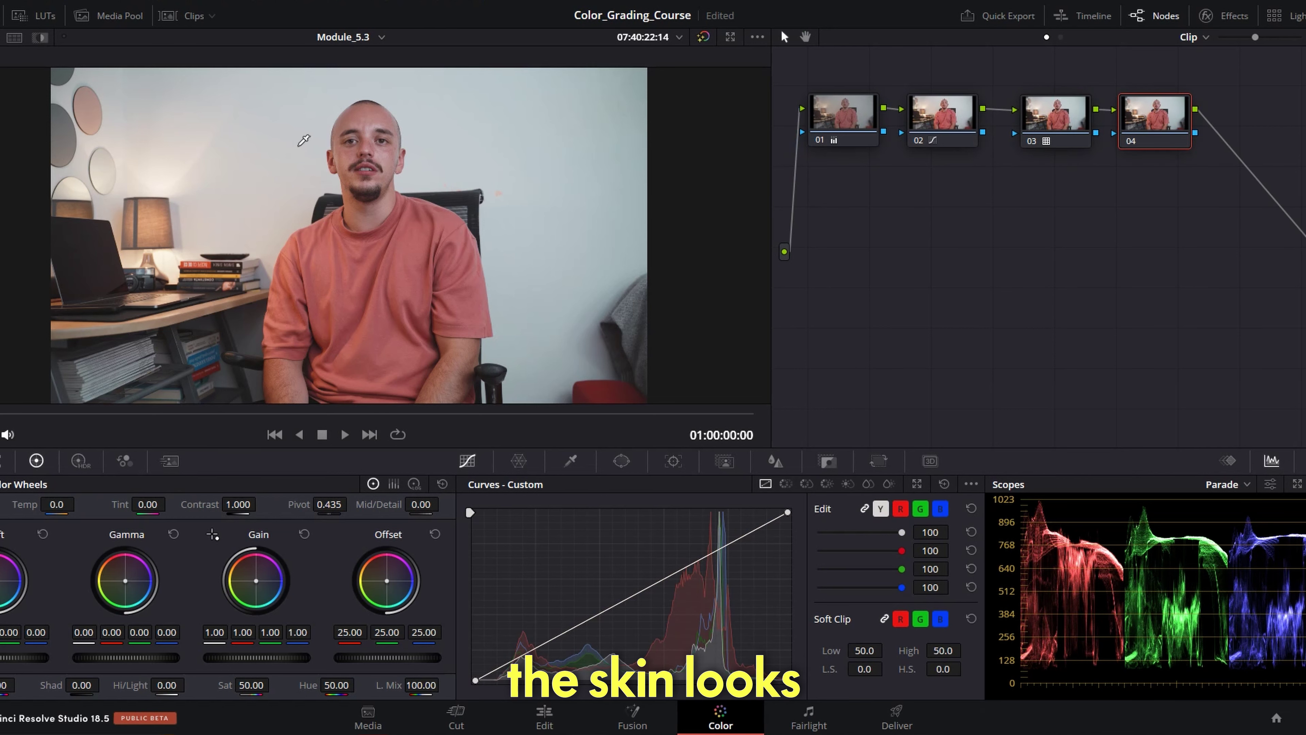
{"action": "scroll", "coordinate": [392, 116], "scroll_direction": "up", "scroll_amount": 2}
{"action": "scroll", "coordinate": [391, 117], "scroll_direction": "up", "scroll_amount": 2}
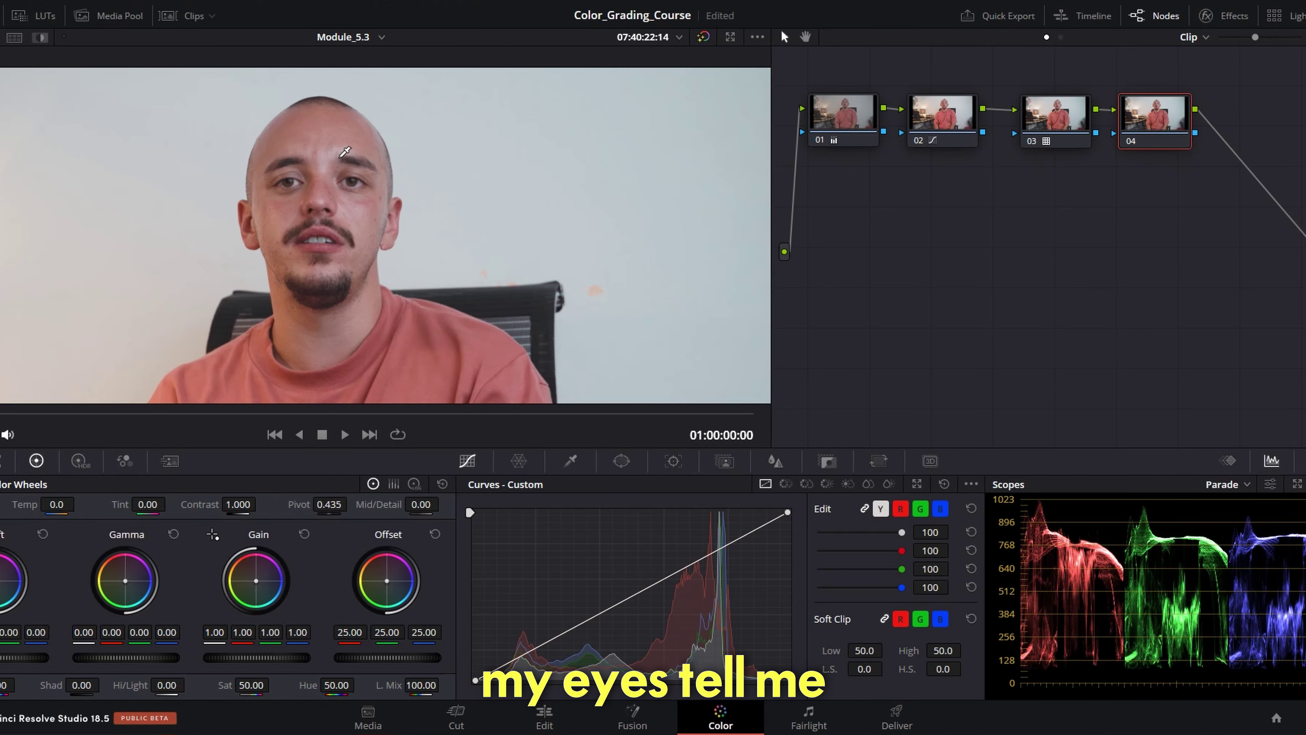
{"action": "left_click", "coordinate": [1244, 485]}
{"action": "left_click", "coordinate": [1246, 538]}
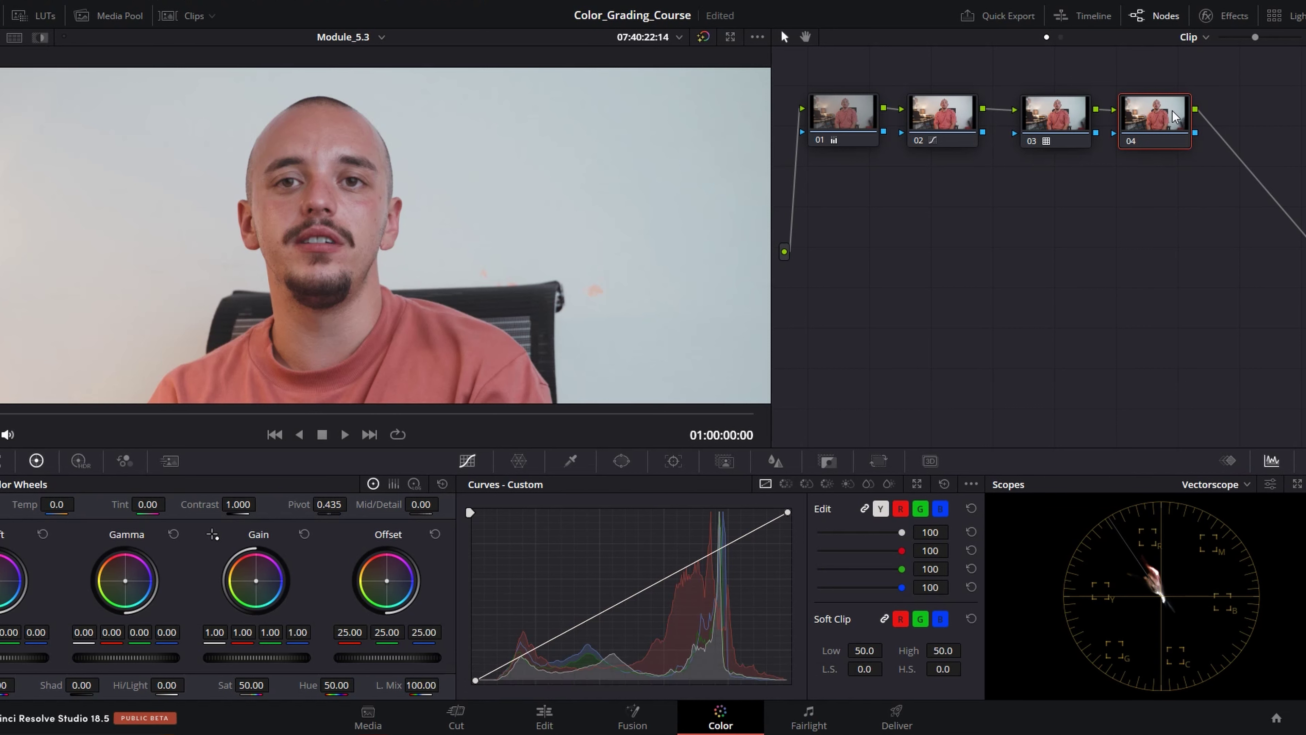
- Sample the man's forehead in the HSL qualifier, show the matte over grey, and add more skin samples
{"action": "left_click", "coordinate": [570, 462]}
{"action": "left_click", "coordinate": [317, 126]}
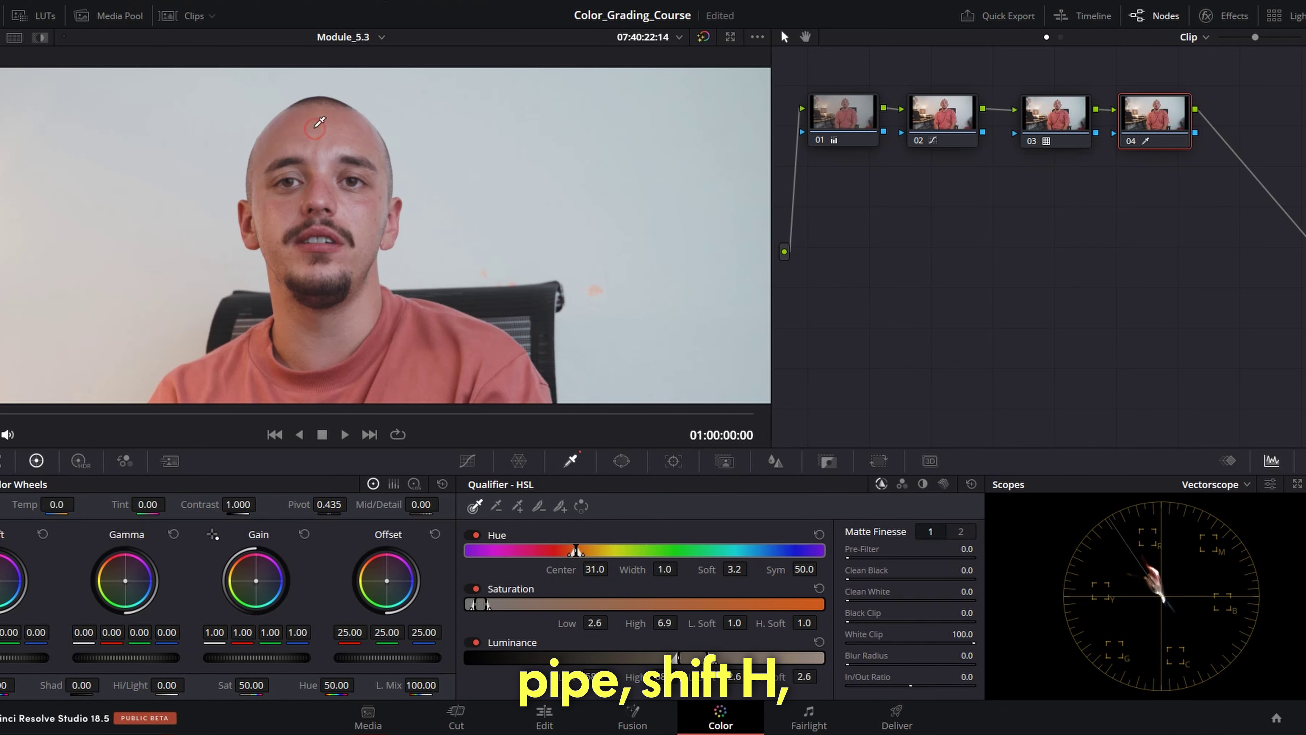
{"action": "key", "text": "shift+h"}
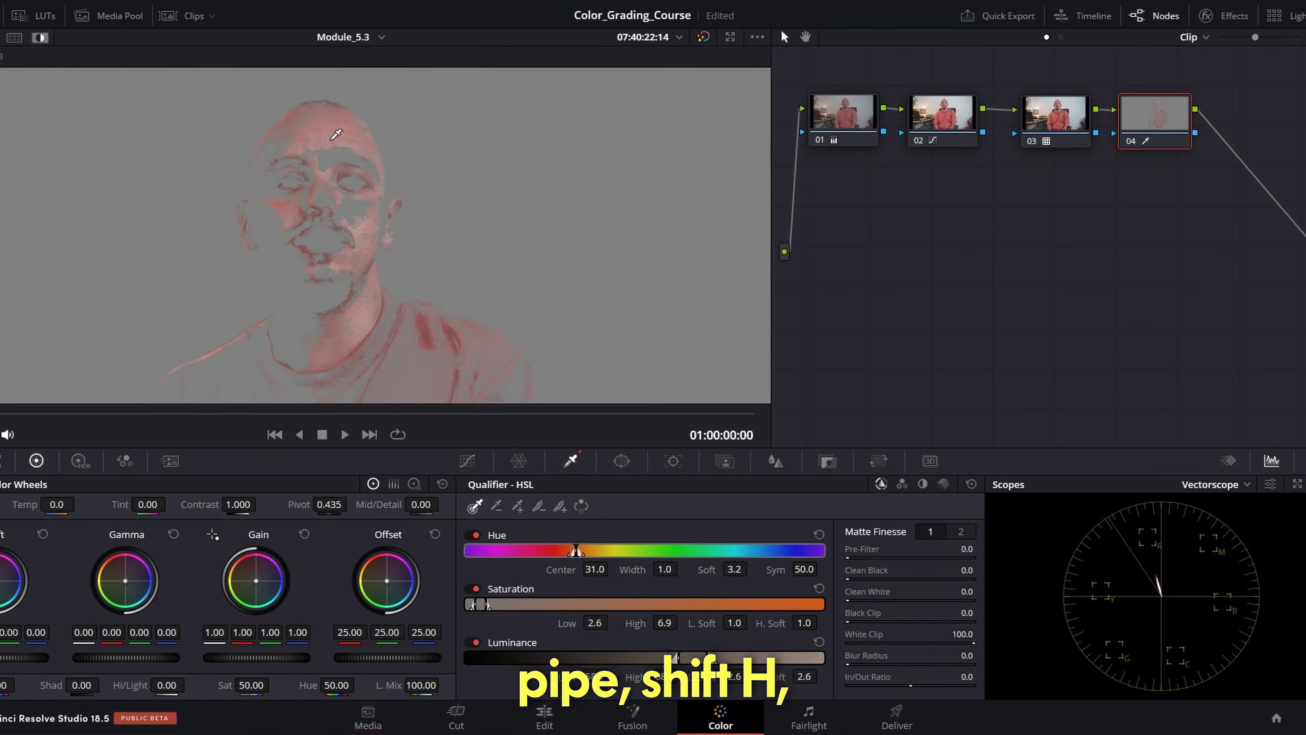
{"action": "left_click", "coordinate": [519, 505]}
{"action": "mouse_move", "coordinate": [313, 129]}
{"action": "left_mouse_down"}
{"action": "mouse_move", "coordinate": [280, 143]}
{"action": "mouse_move", "coordinate": [308, 169]}
{"action": "mouse_move", "coordinate": [336, 141]}
{"action": "mouse_move", "coordinate": [327, 153]}
{"action": "left_mouse_up"}
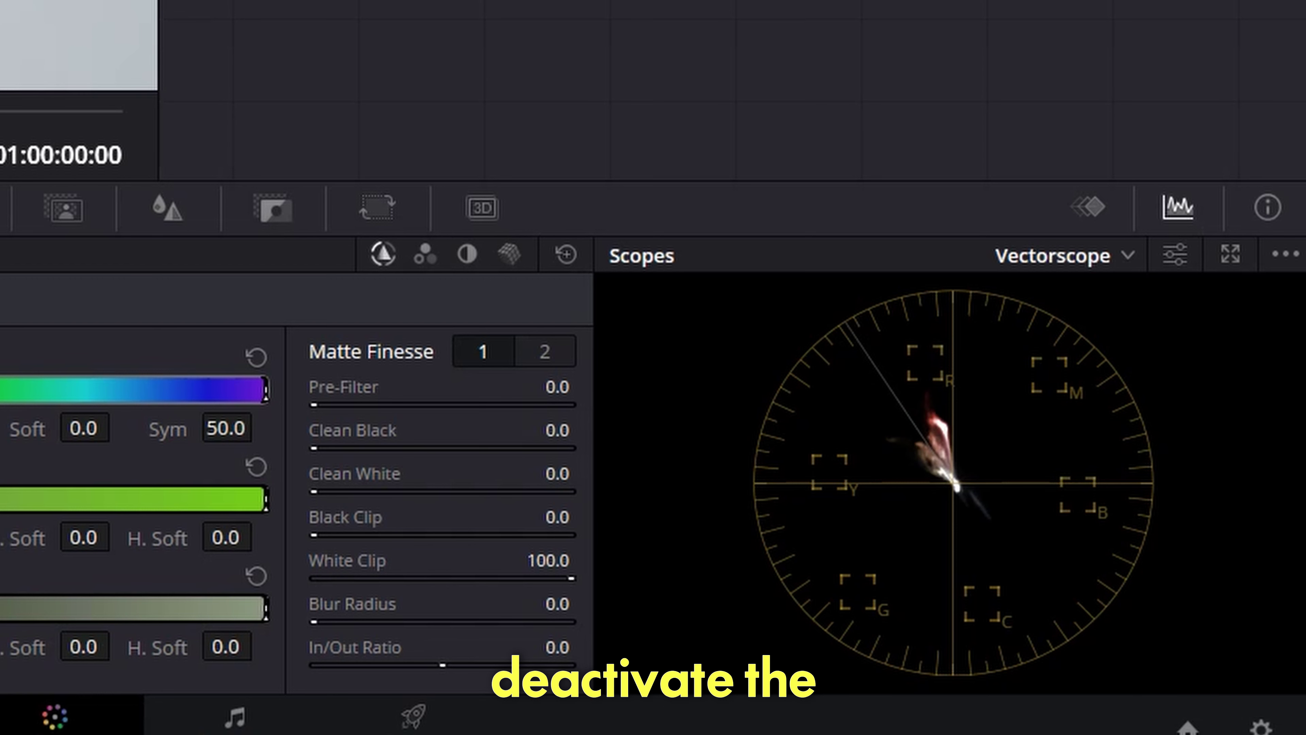
- Undo the qualifier reset, restoring node 04's skin selection at Hue centre 29.4 and width 8.5
{"action": "key", "text": "ctrl+z"}
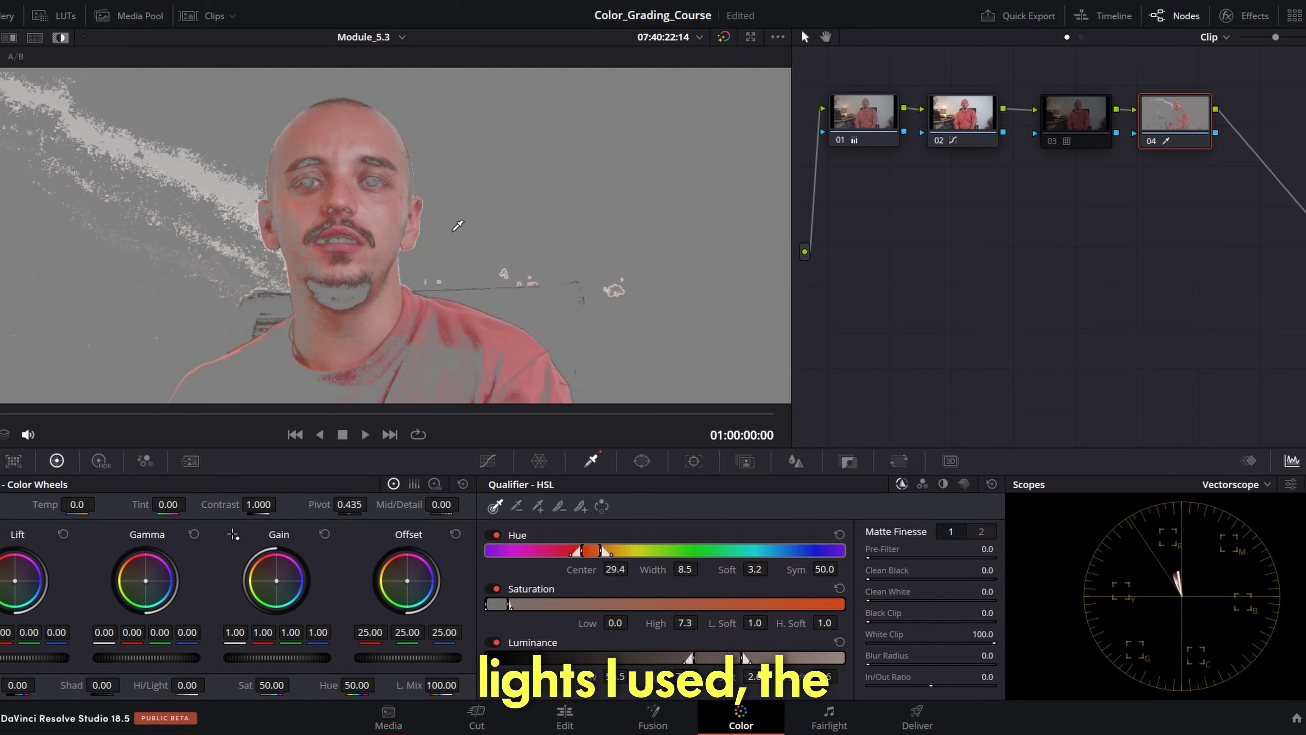
- Re-enable node 03 on the studio clip
{"action": "left_click", "coordinate": [1053, 141]}
{"action": "scroll", "coordinate": [344, 213], "scroll_direction": "up", "scroll_amount": 6}
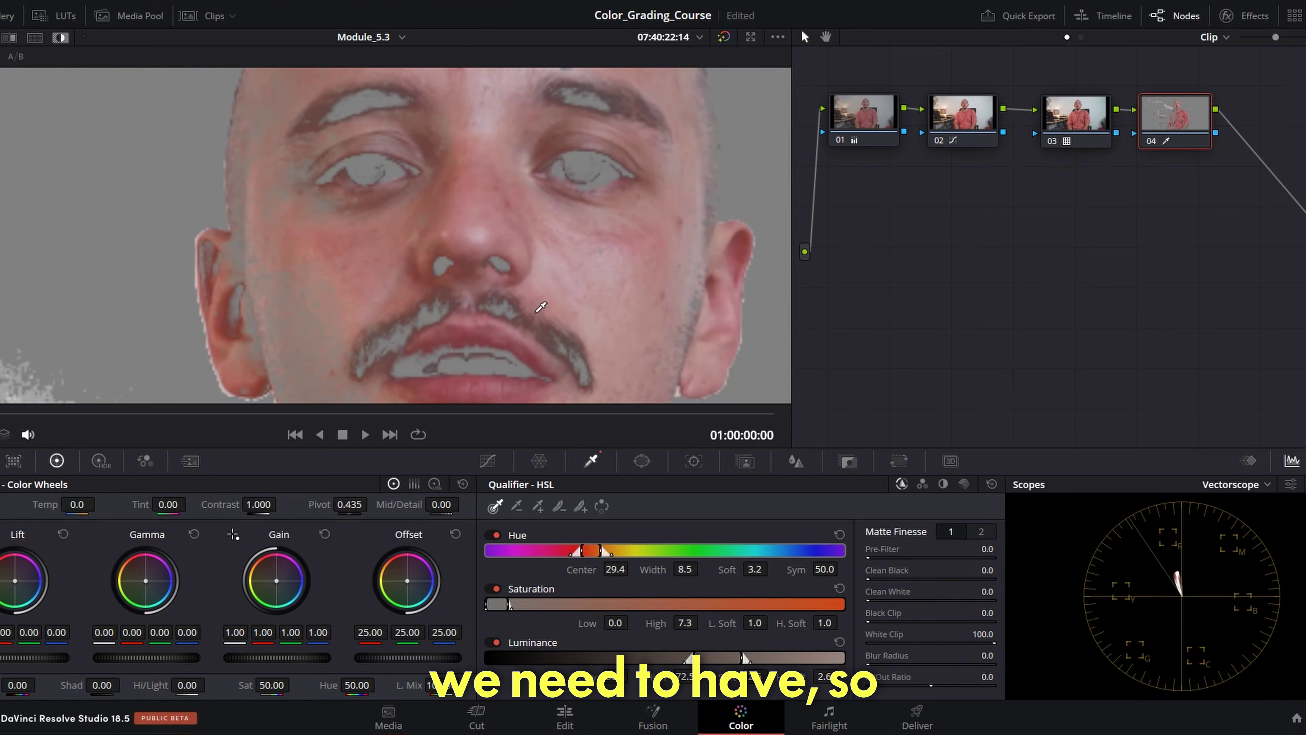
{"action": "scroll", "coordinate": [545, 309], "scroll_direction": "down", "scroll_amount": 2}
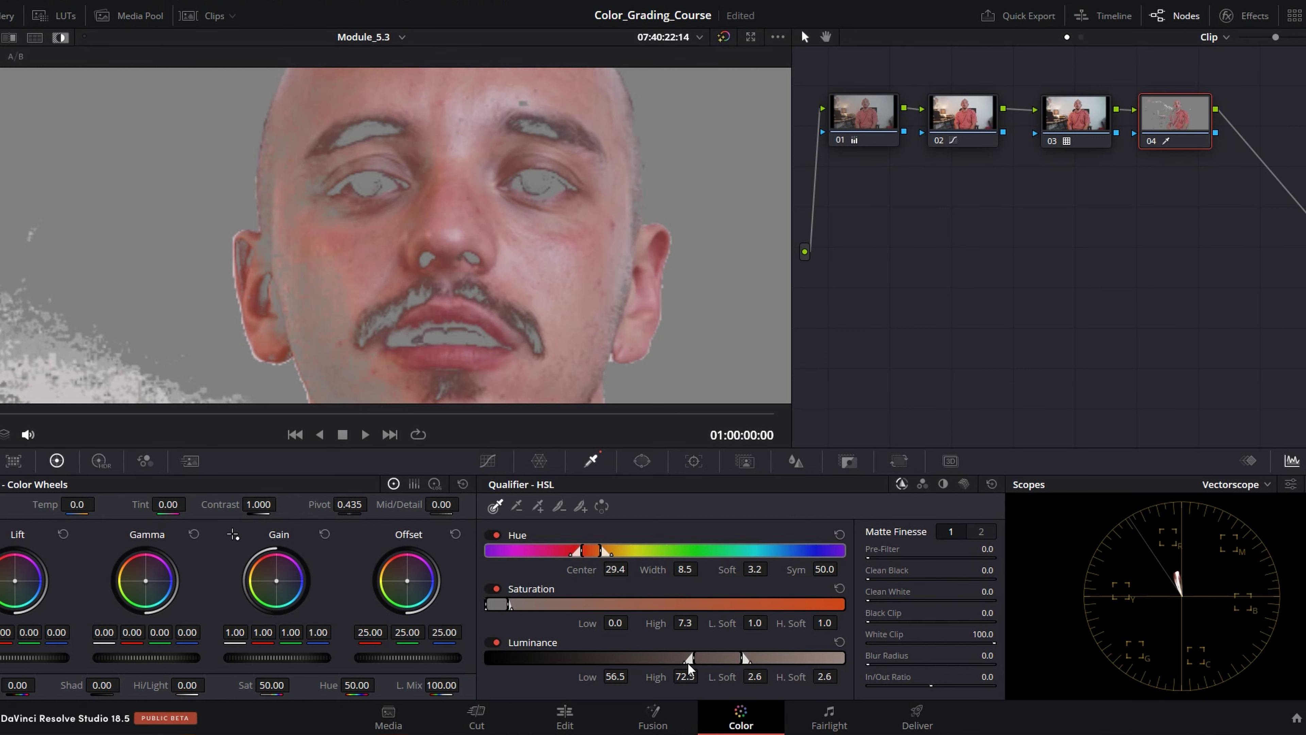
{"action": "scroll", "coordinate": [478, 266], "scroll_direction": "down", "scroll_amount": 4}
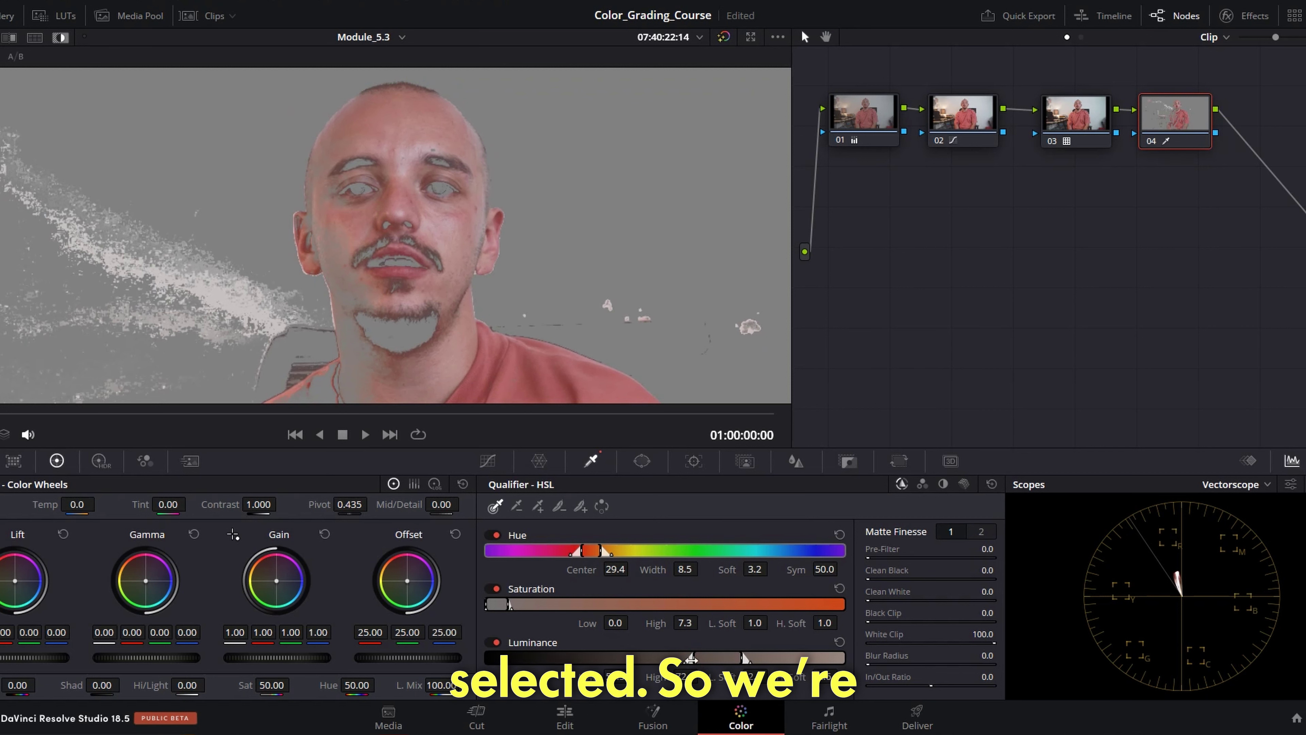
- Raise the skin qualifier's Luminance Low so the range sits at 57.4–68.2
{"action": "left_click_drag", "start_coordinate": [692, 658], "coordinate": [731, 659]}
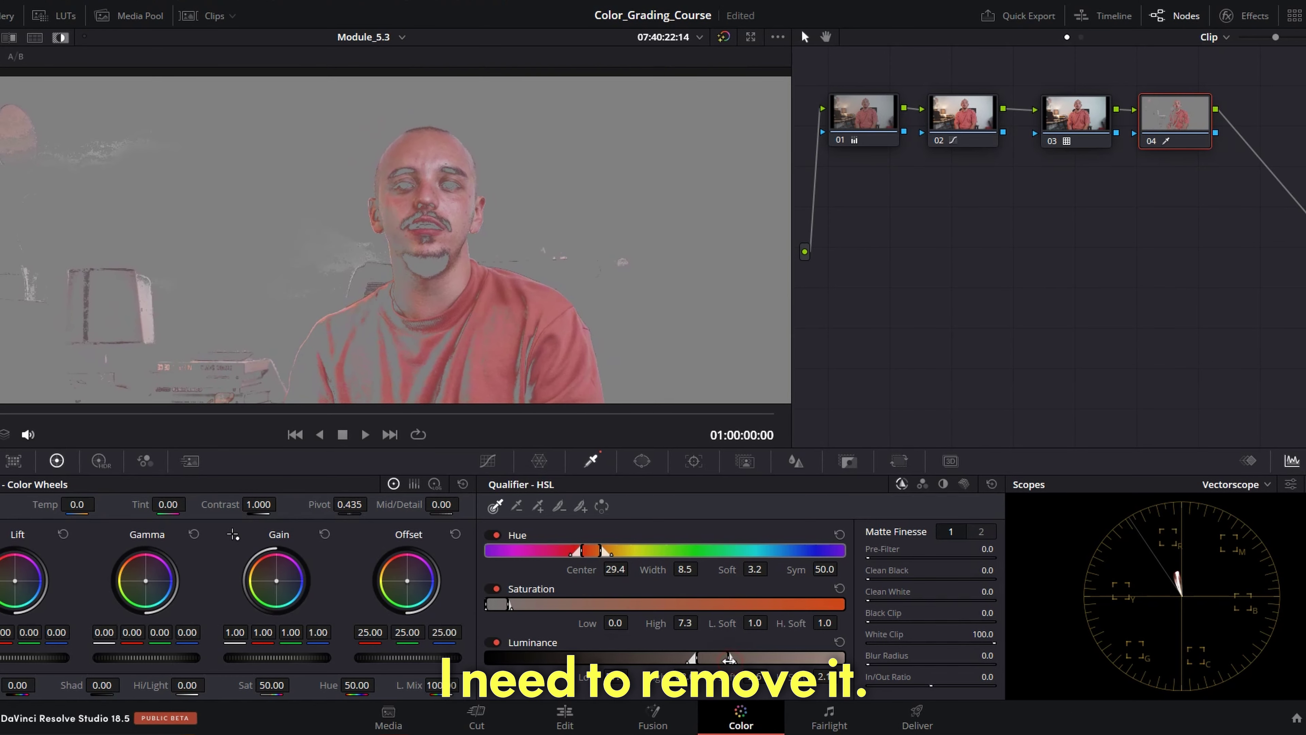
{"action": "scroll", "coordinate": [257, 294], "scroll_direction": "down", "scroll_amount": 2}
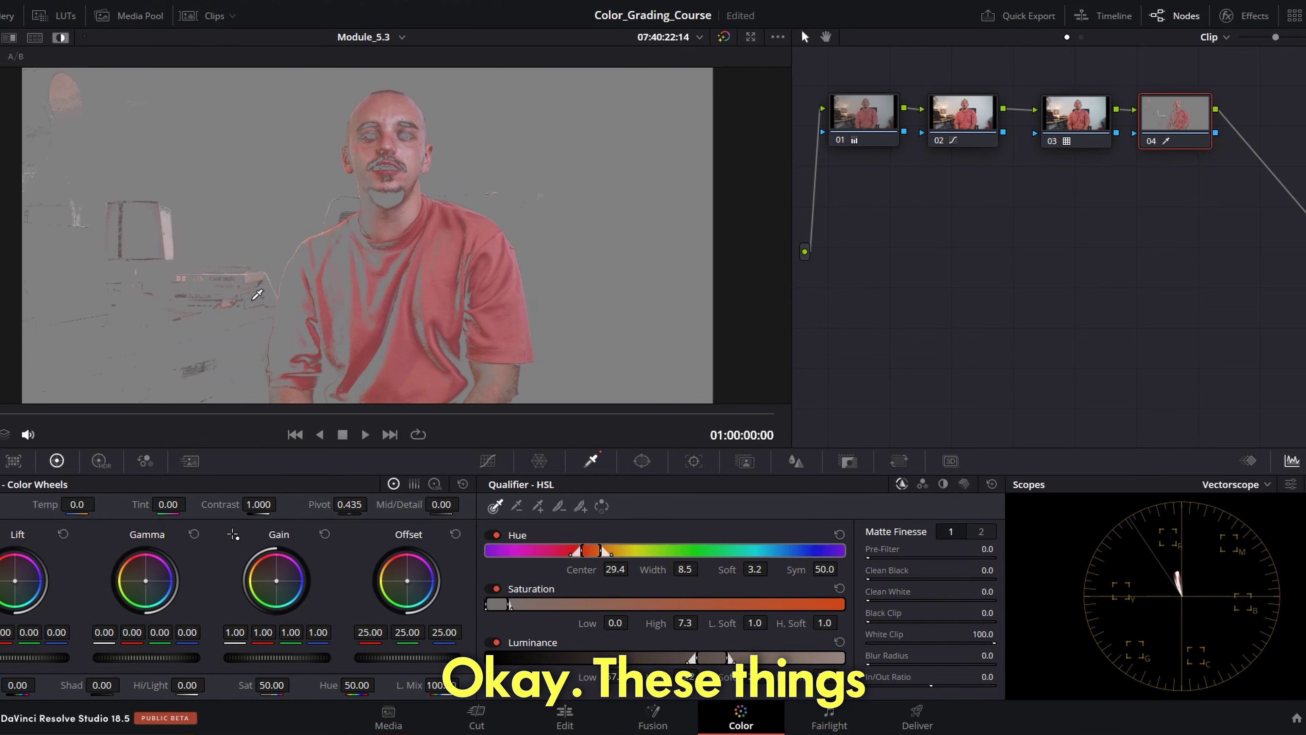
{"action": "scroll", "coordinate": [427, 229], "scroll_direction": "up", "scroll_amount": 1}
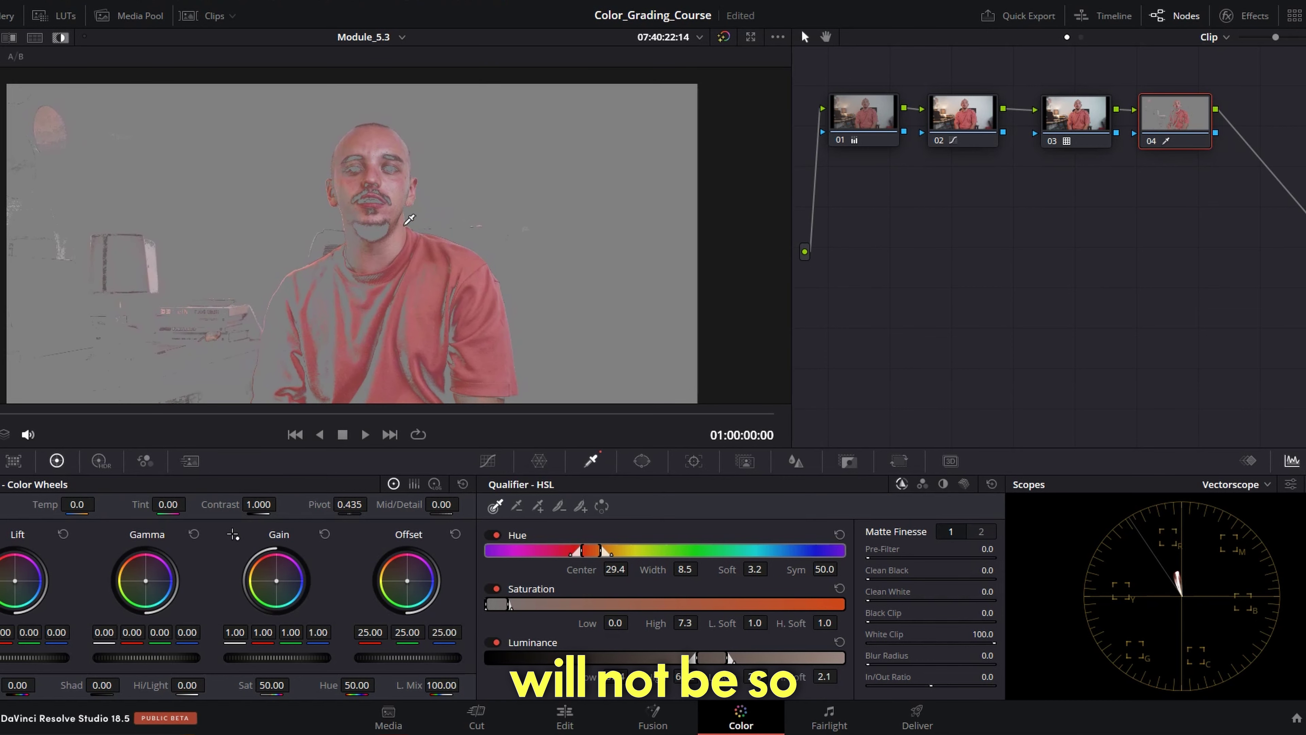
{"action": "scroll", "coordinate": [409, 220], "scroll_direction": "up", "scroll_amount": 2}
{"action": "scroll", "coordinate": [483, 292], "scroll_direction": "up", "scroll_amount": 1}
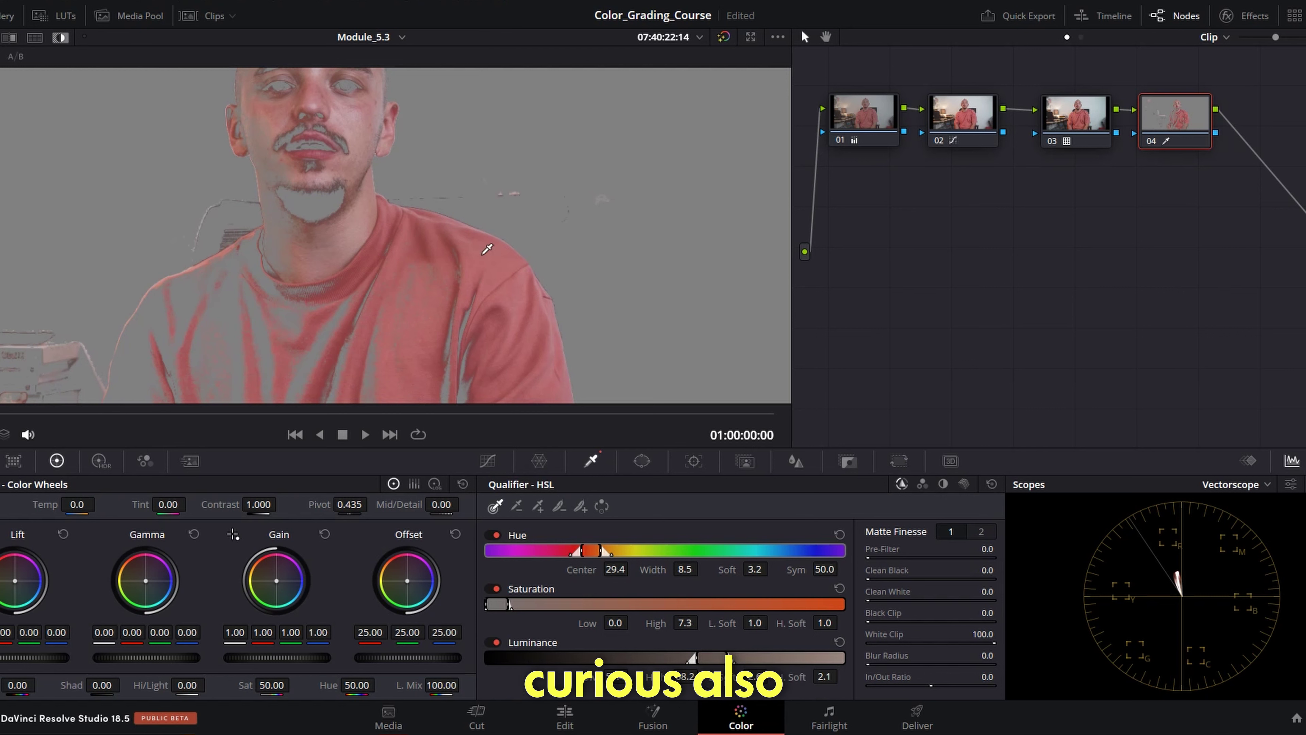
{"action": "scroll", "coordinate": [436, 251], "scroll_direction": "up", "scroll_amount": 3}
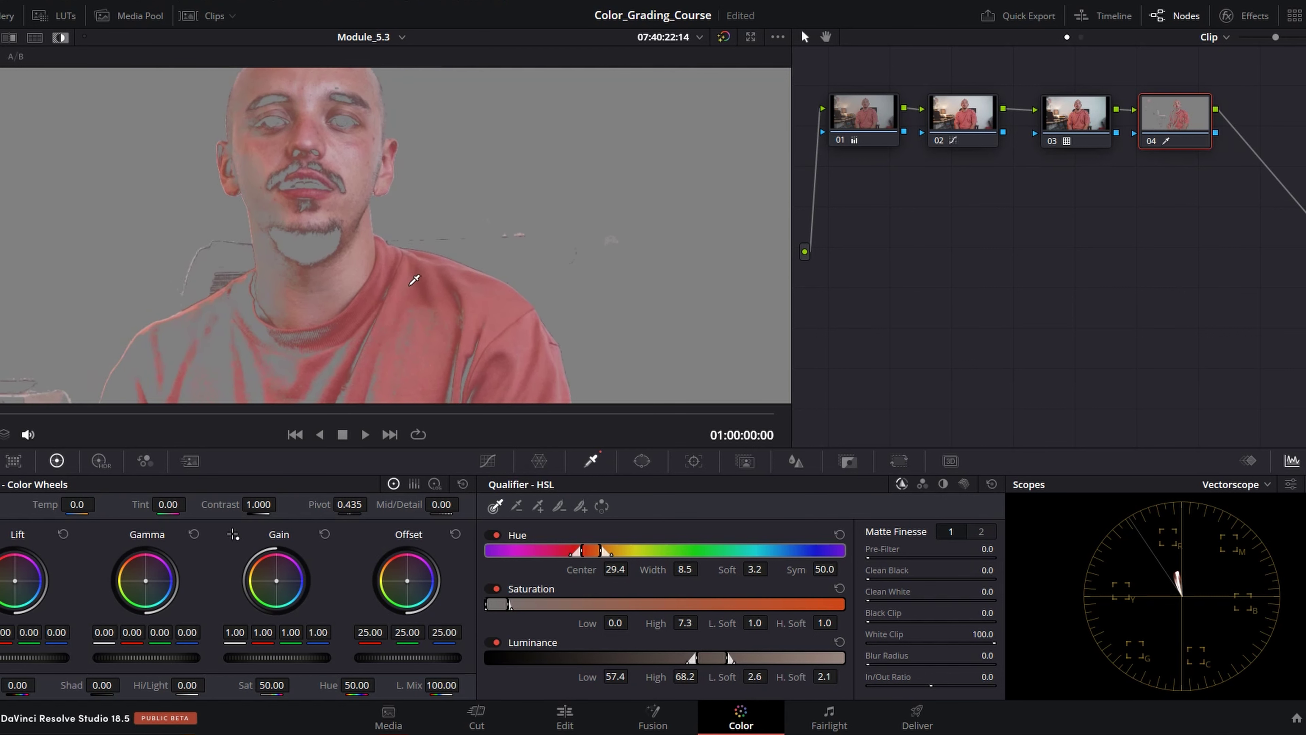
{"action": "scroll", "coordinate": [454, 309], "scroll_direction": "up", "scroll_amount": 2}
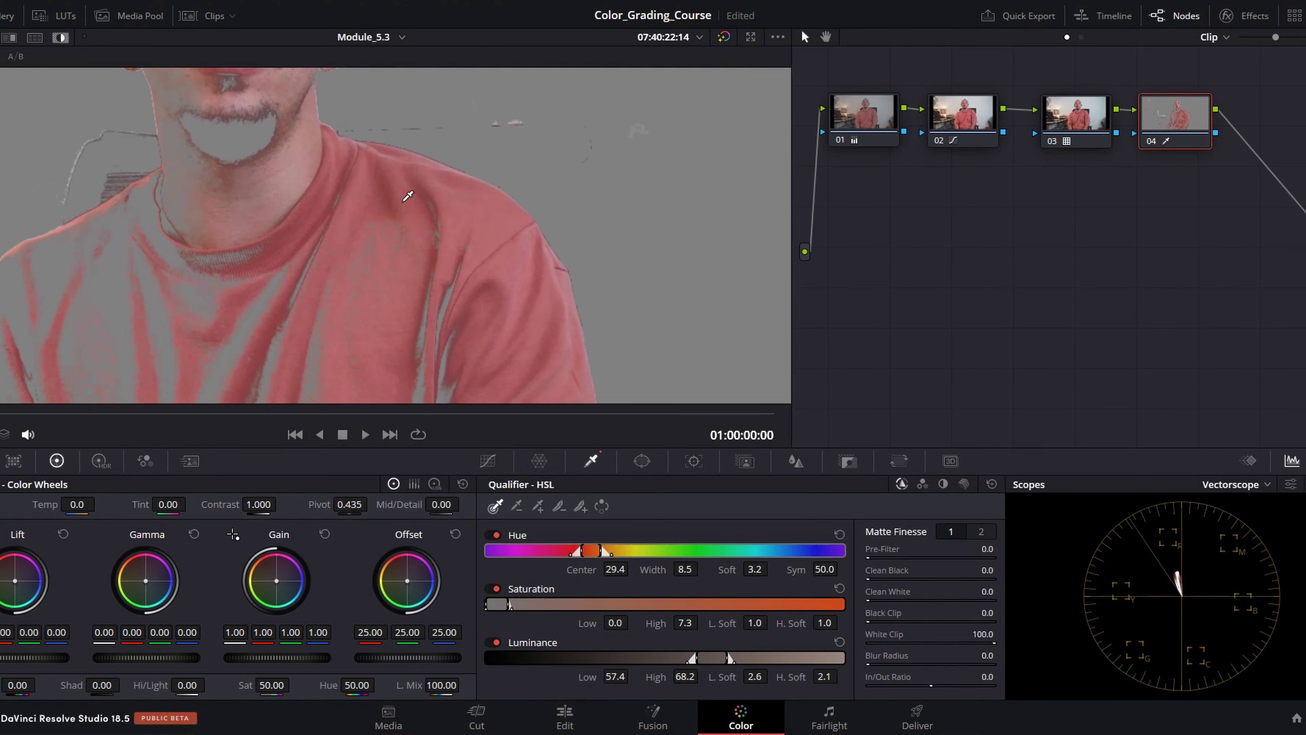
{"action": "scroll", "coordinate": [408, 196], "scroll_direction": "down", "scroll_amount": 4}
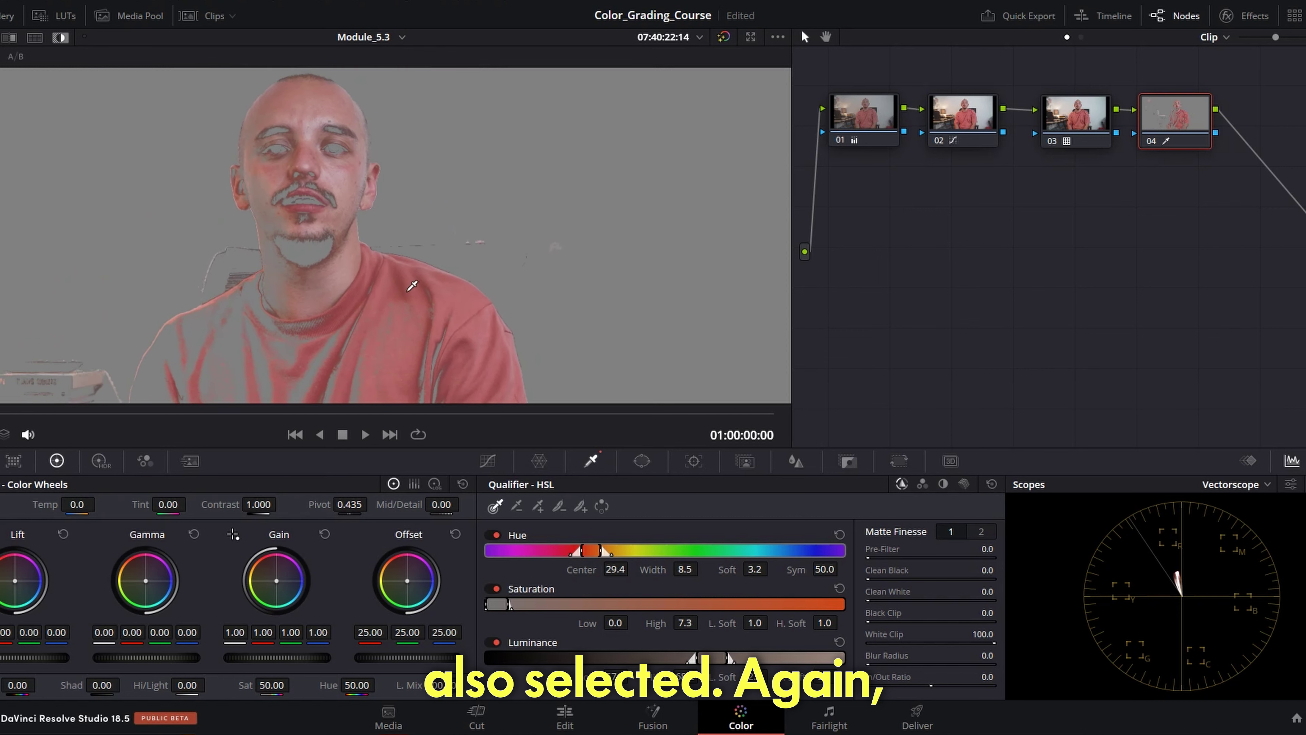
{"action": "scroll", "coordinate": [412, 285], "scroll_direction": "up", "scroll_amount": 4}
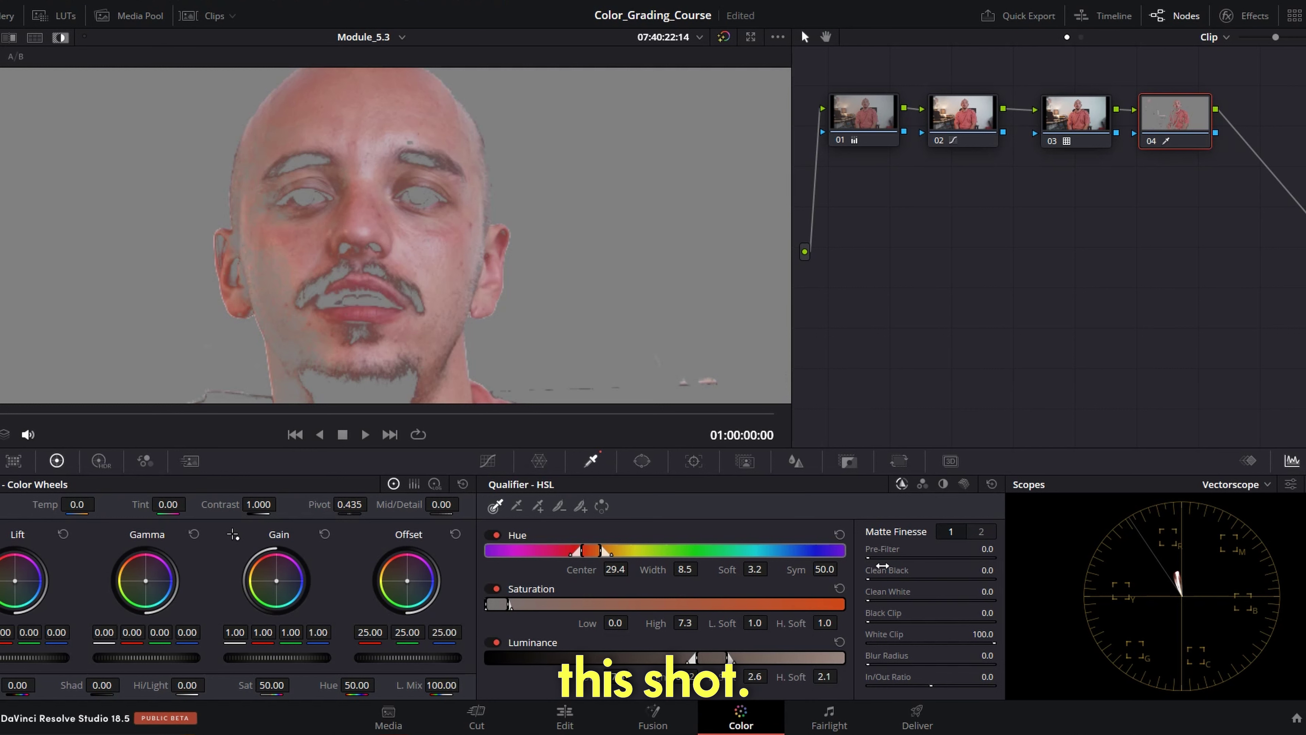
- In Matte Finesse, set node 04's Clean Black 13.1, Clean White 4.7 and Blur Radius 4.4
{"action": "left_click_drag", "start_coordinate": [871, 579], "coordinate": [885, 579]}
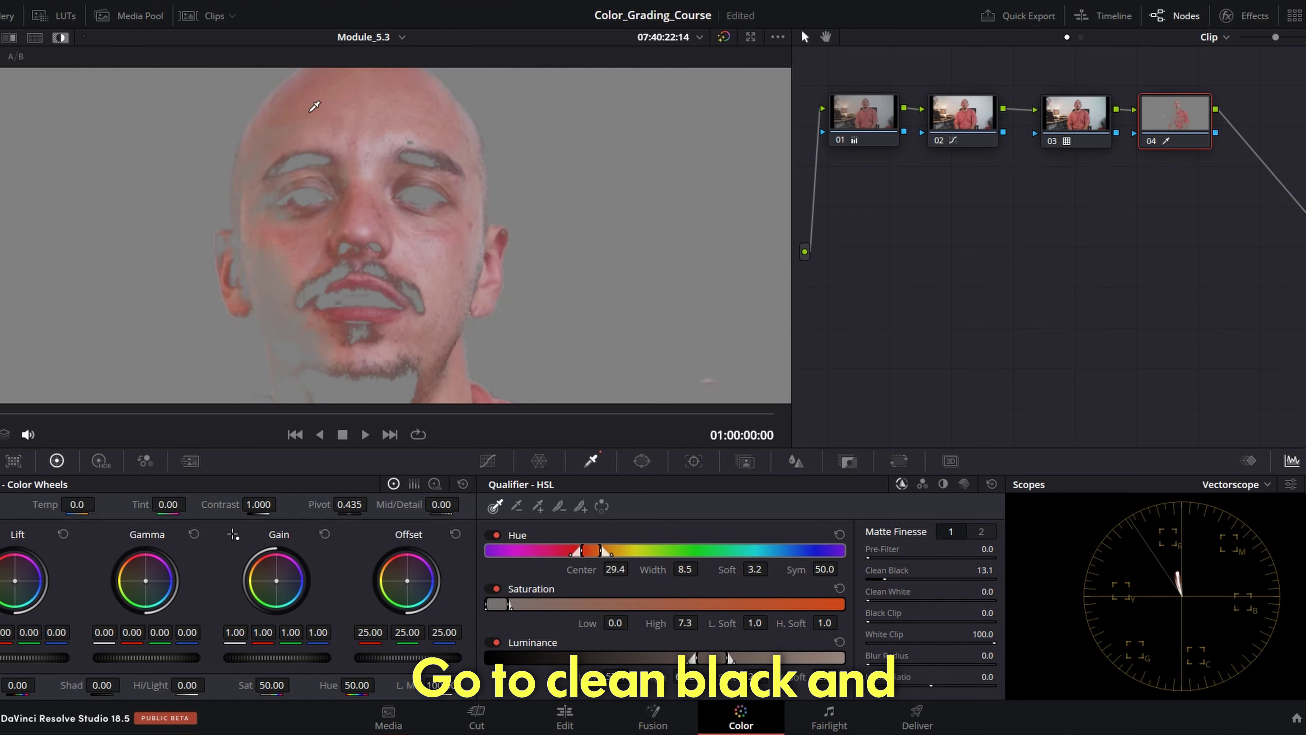
{"action": "scroll", "coordinate": [501, 175], "scroll_direction": "up", "scroll_amount": 3}
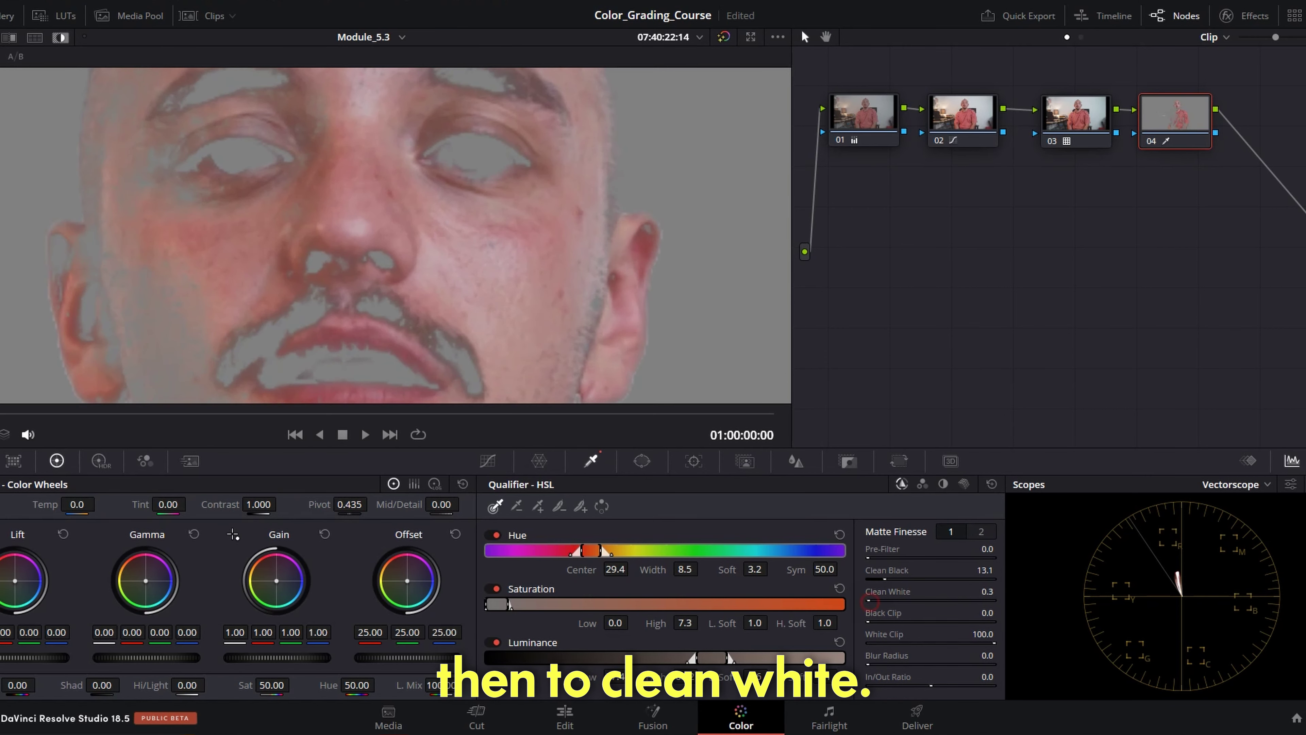
{"action": "left_click_drag", "start_coordinate": [870, 600], "coordinate": [876, 600]}
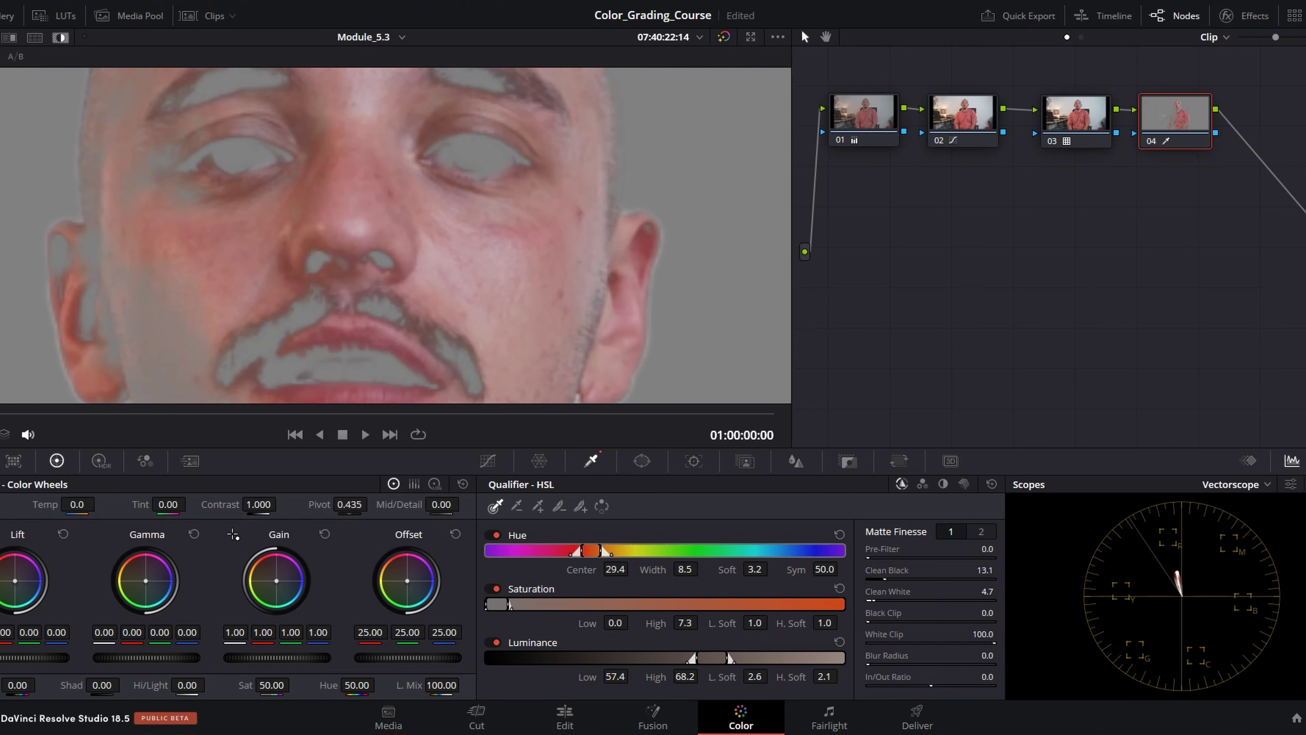
{"action": "scroll", "coordinate": [426, 197], "scroll_direction": "down", "scroll_amount": 4}
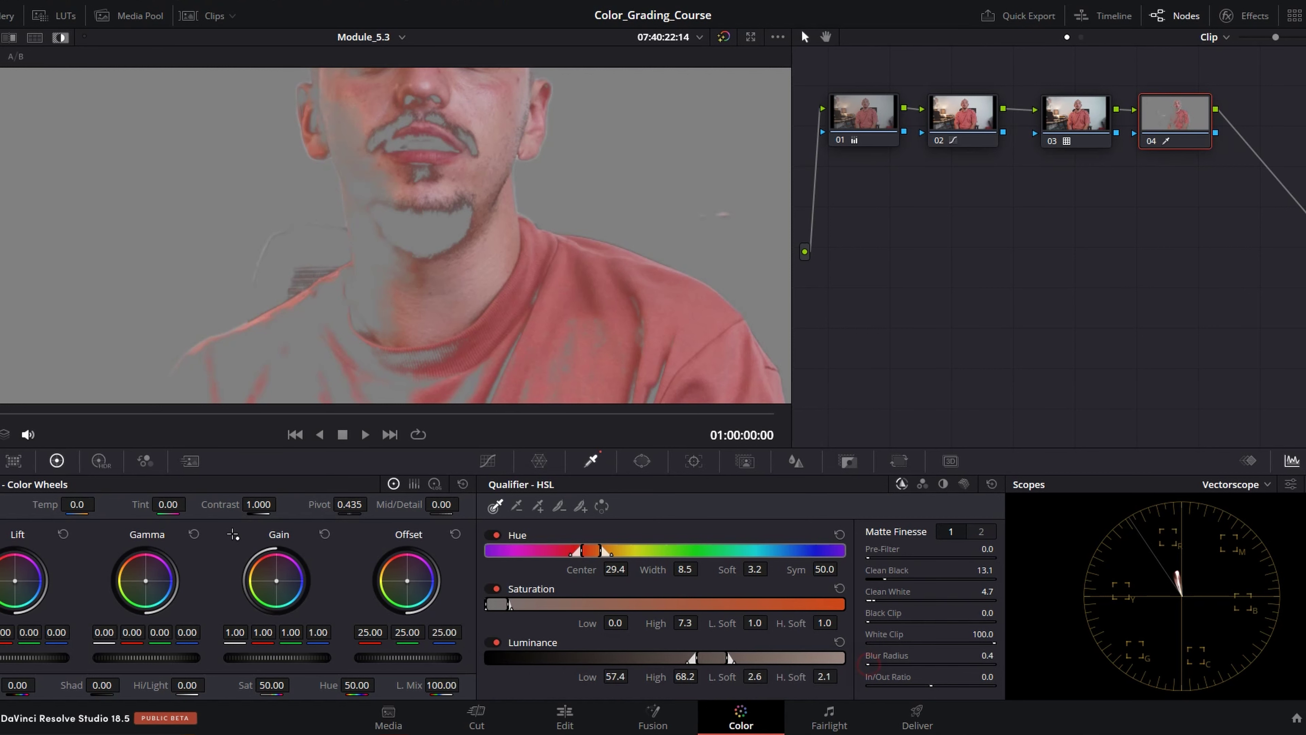
{"action": "left_click_drag", "start_coordinate": [868, 664], "coordinate": [889, 664]}
{"action": "scroll", "coordinate": [497, 213], "scroll_direction": "up", "scroll_amount": 3}
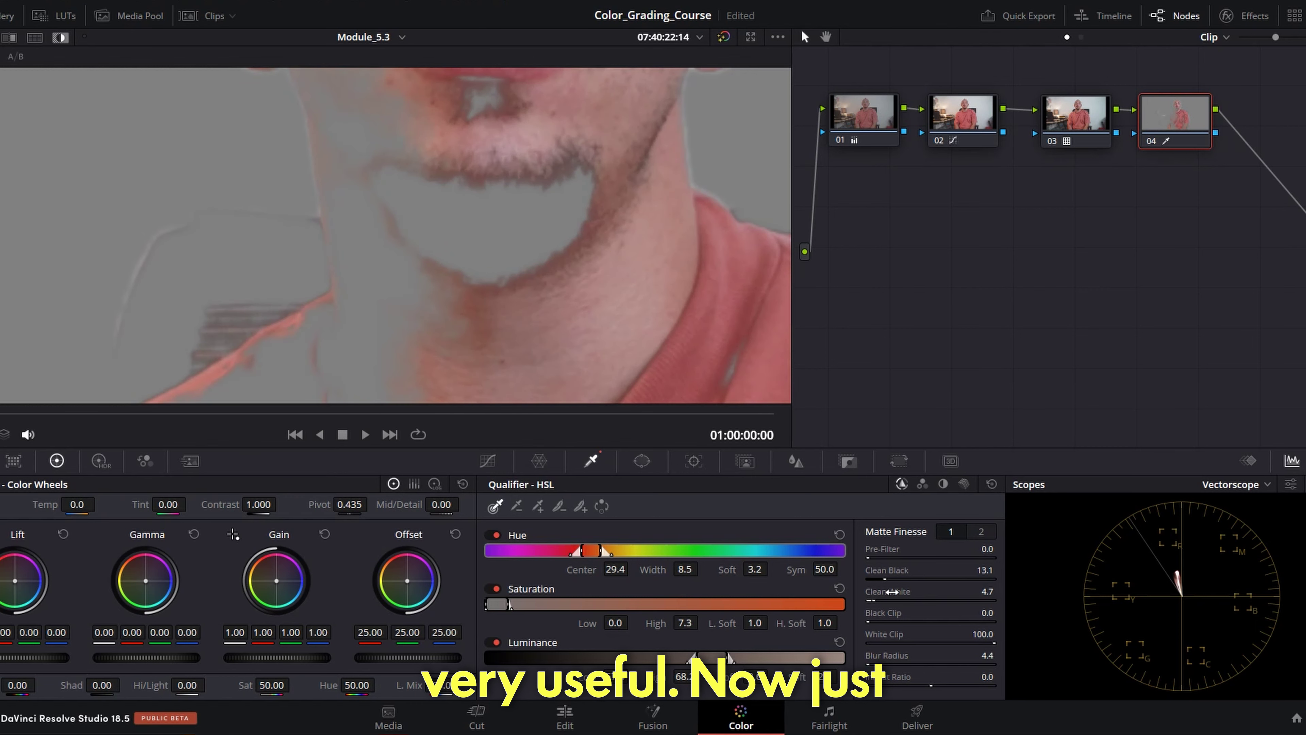
{"action": "scroll", "coordinate": [561, 221], "scroll_direction": "down", "scroll_amount": 2}
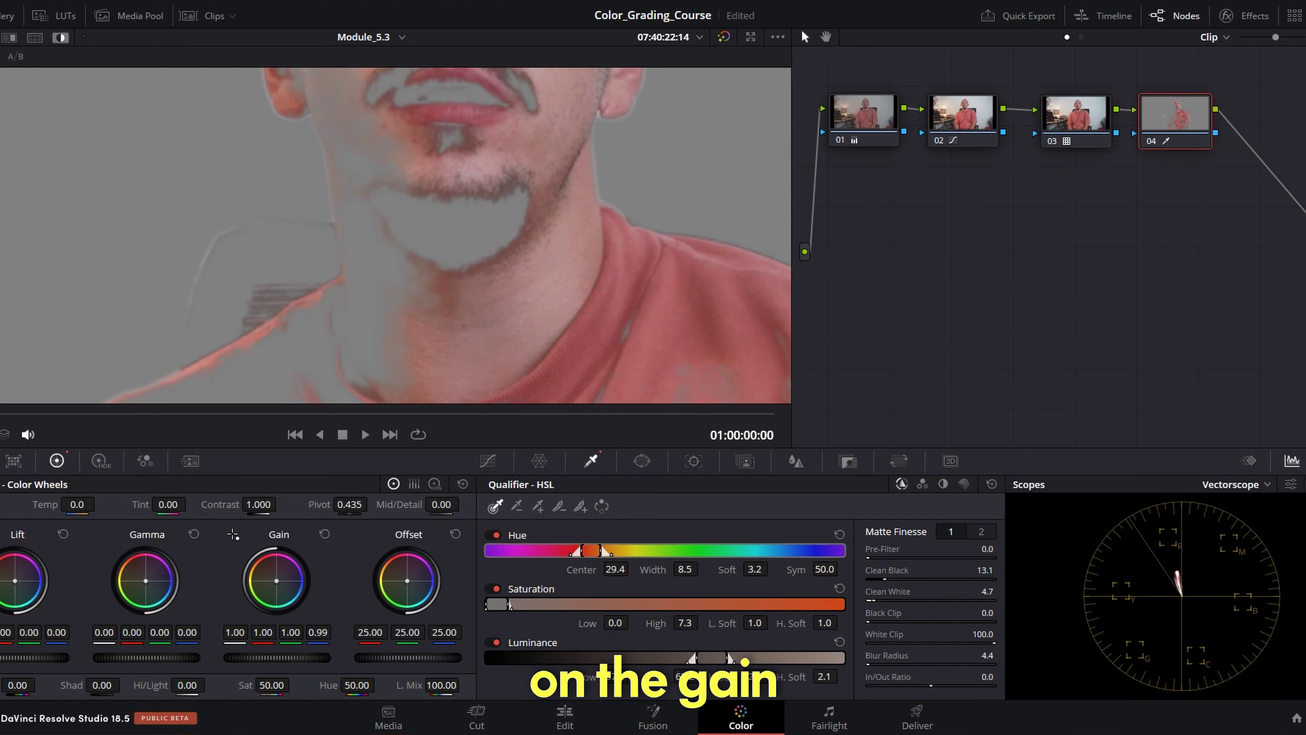
- Pull yellow out of the skin highlights with small gain-wheel tweaks on node 04
{"action": "left_click_drag", "start_coordinate": [277, 580], "coordinate": [274, 578]}
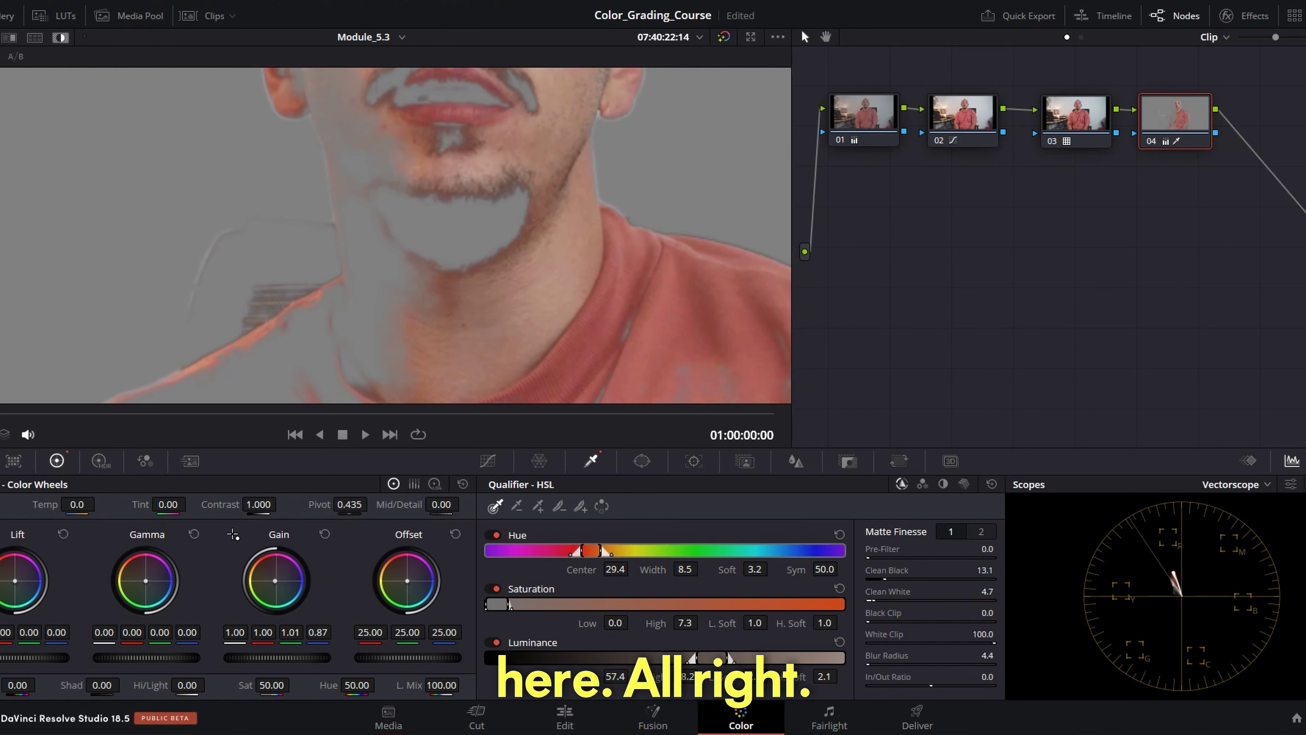
{"action": "left_click_drag", "start_coordinate": [233, 535], "coordinate": [233, 535]}
{"action": "scroll", "coordinate": [450, 173], "scroll_direction": "down", "scroll_amount": 6}
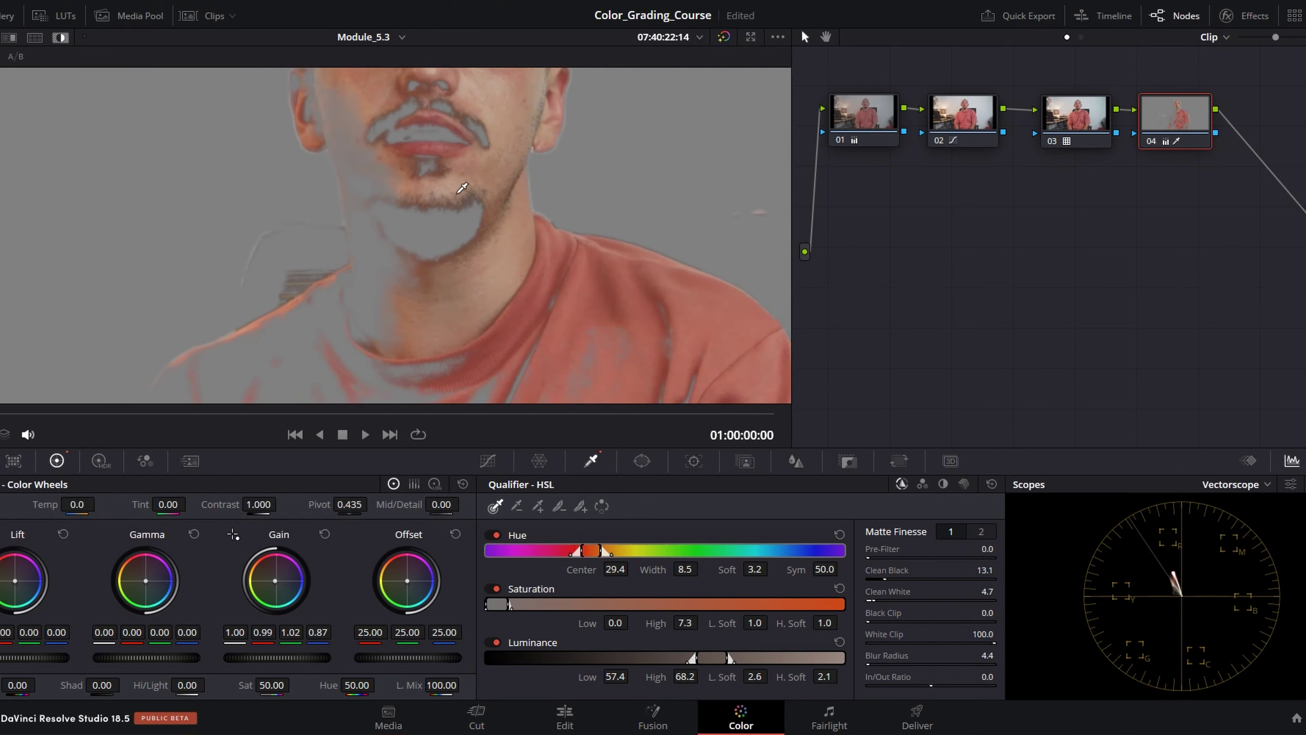
{"action": "scroll", "coordinate": [455, 228], "scroll_direction": "up", "scroll_amount": 1}
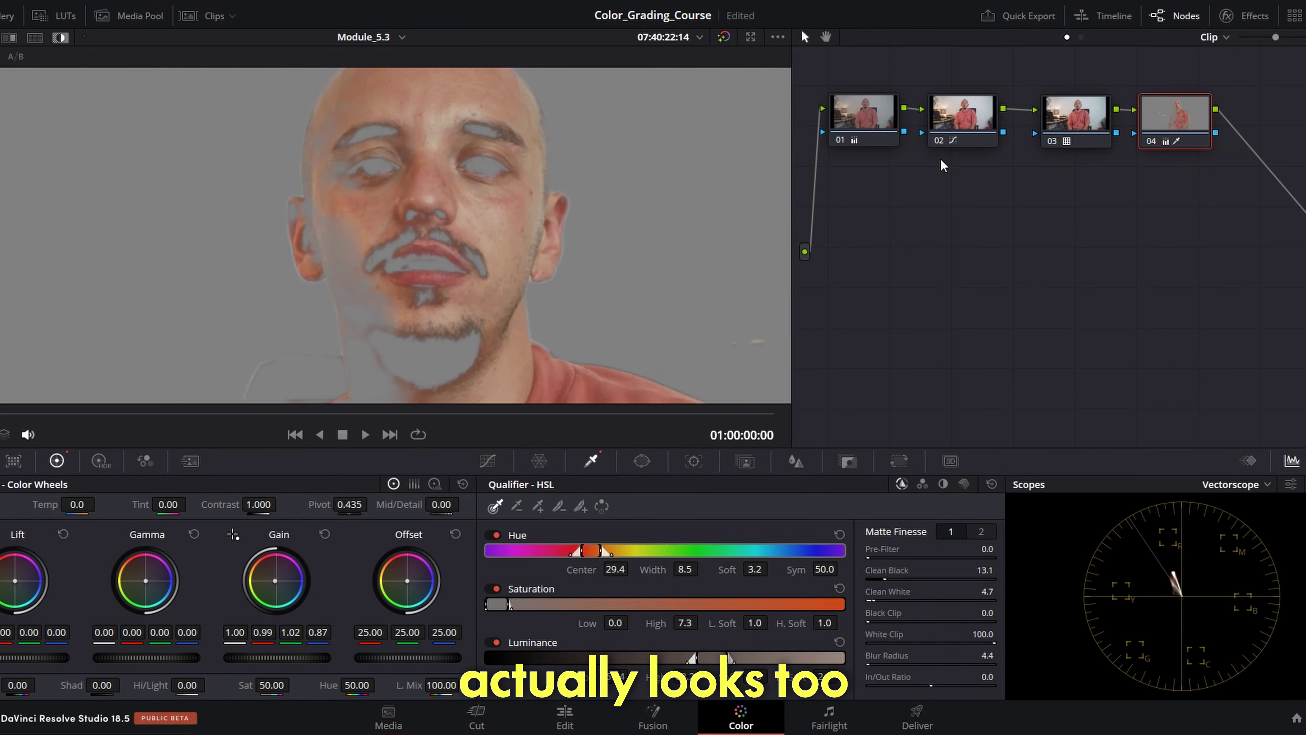
- Turn off the matte highlight and compare the skin node 04 on and off
{"action": "left_click", "coordinate": [1151, 141]}
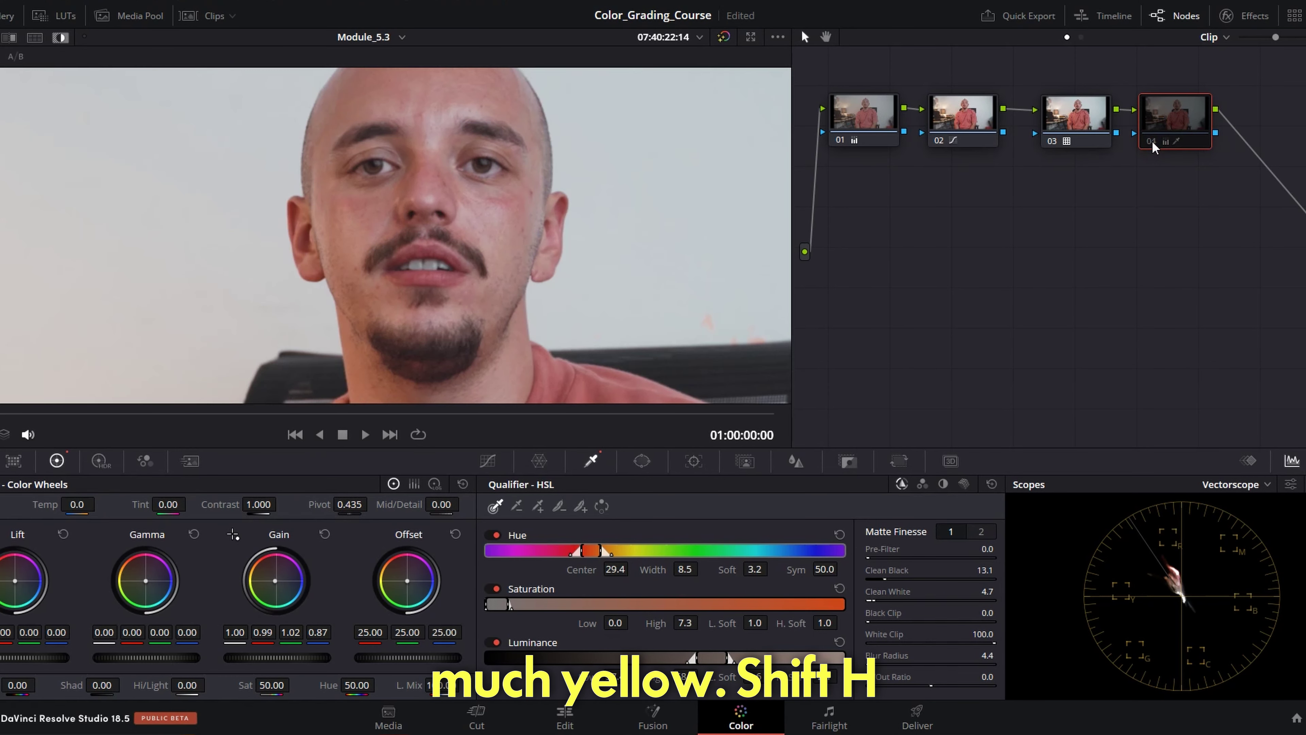
{"action": "left_click", "coordinate": [1152, 141]}
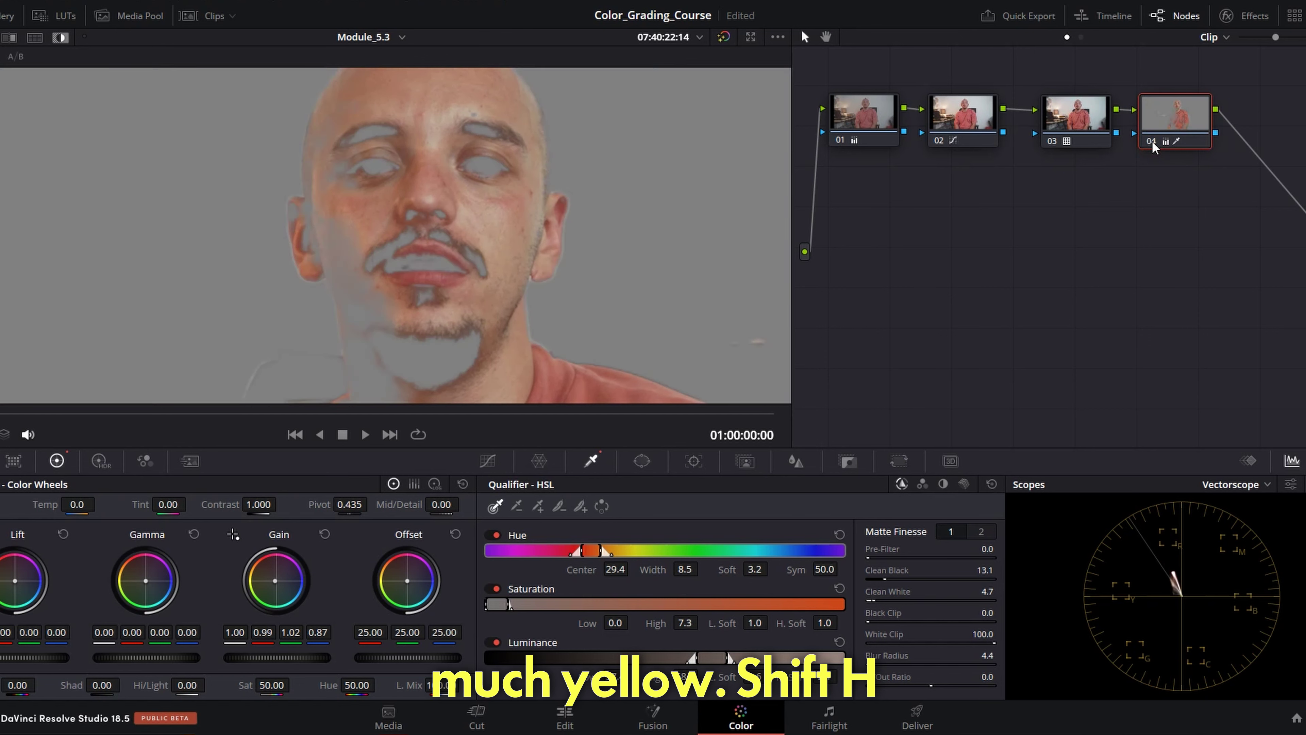
{"action": "key", "text": "shift+h"}
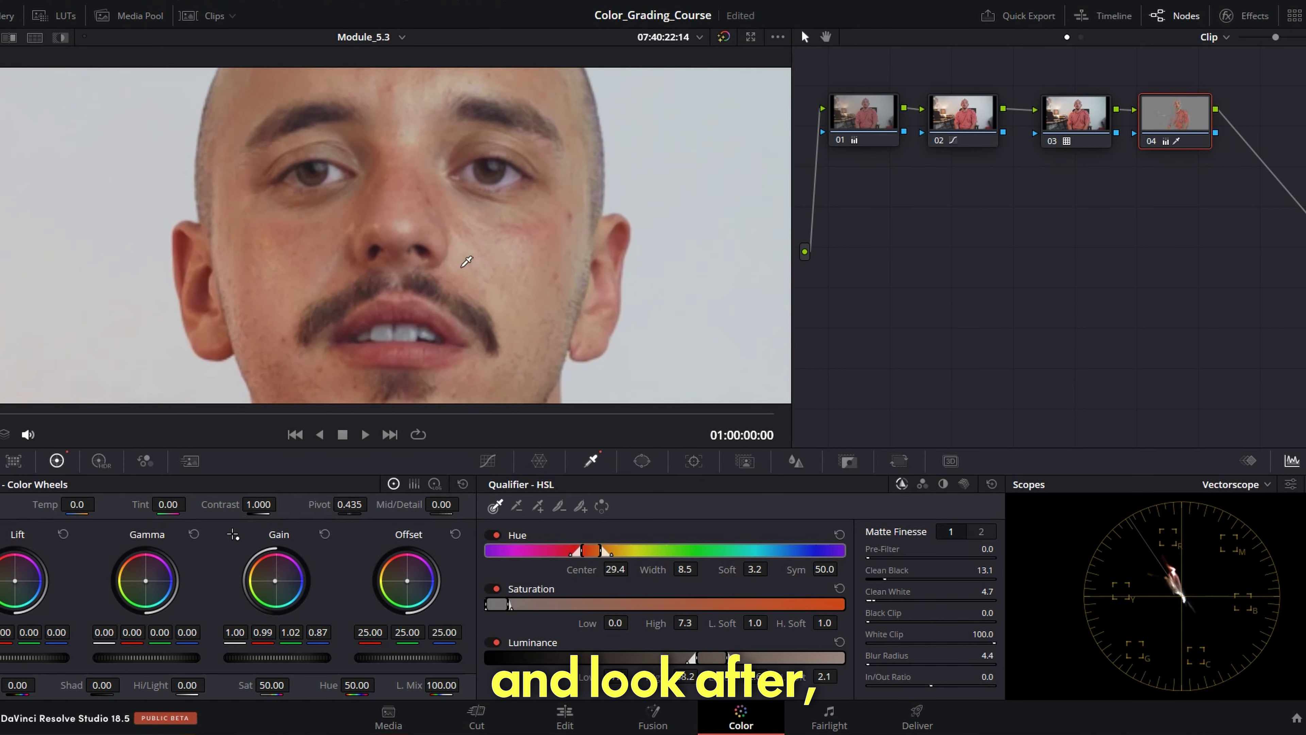
{"action": "left_click", "coordinate": [1150, 141]}
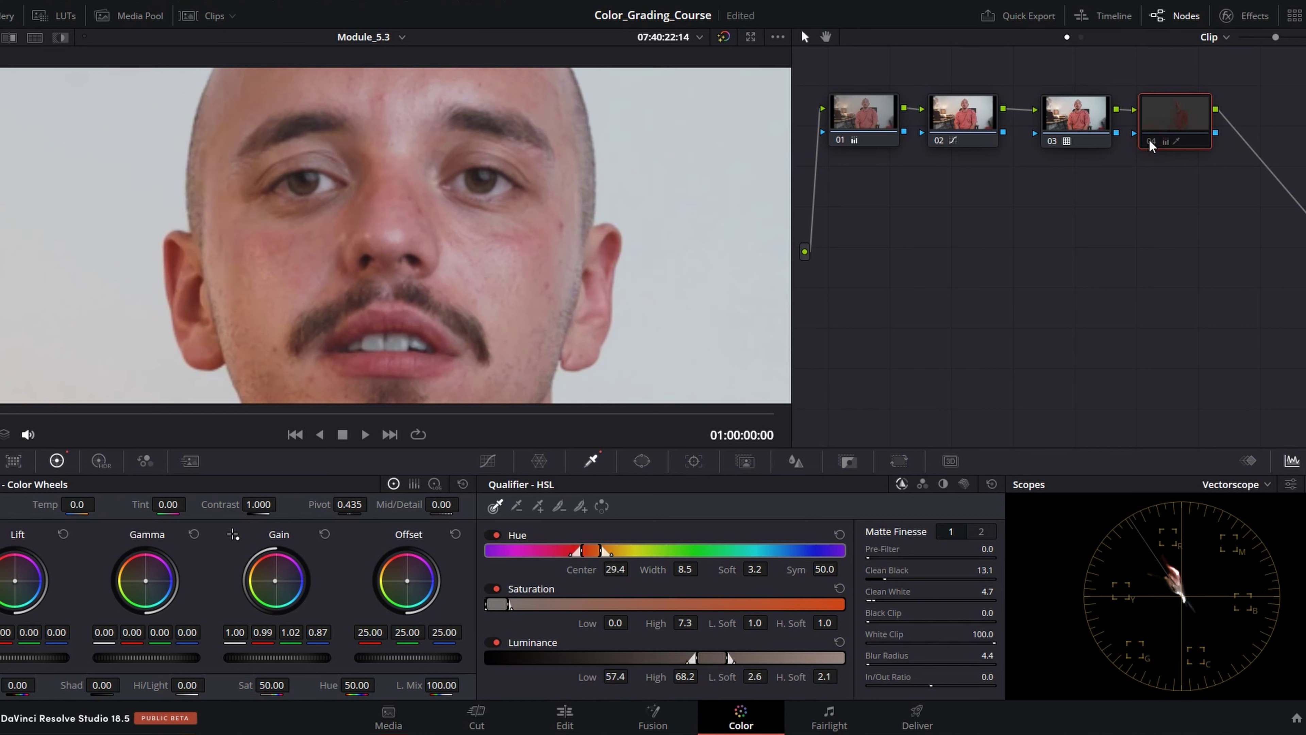
{"action": "left_click", "coordinate": [1150, 142]}
{"action": "left_click", "coordinate": [1150, 141]}
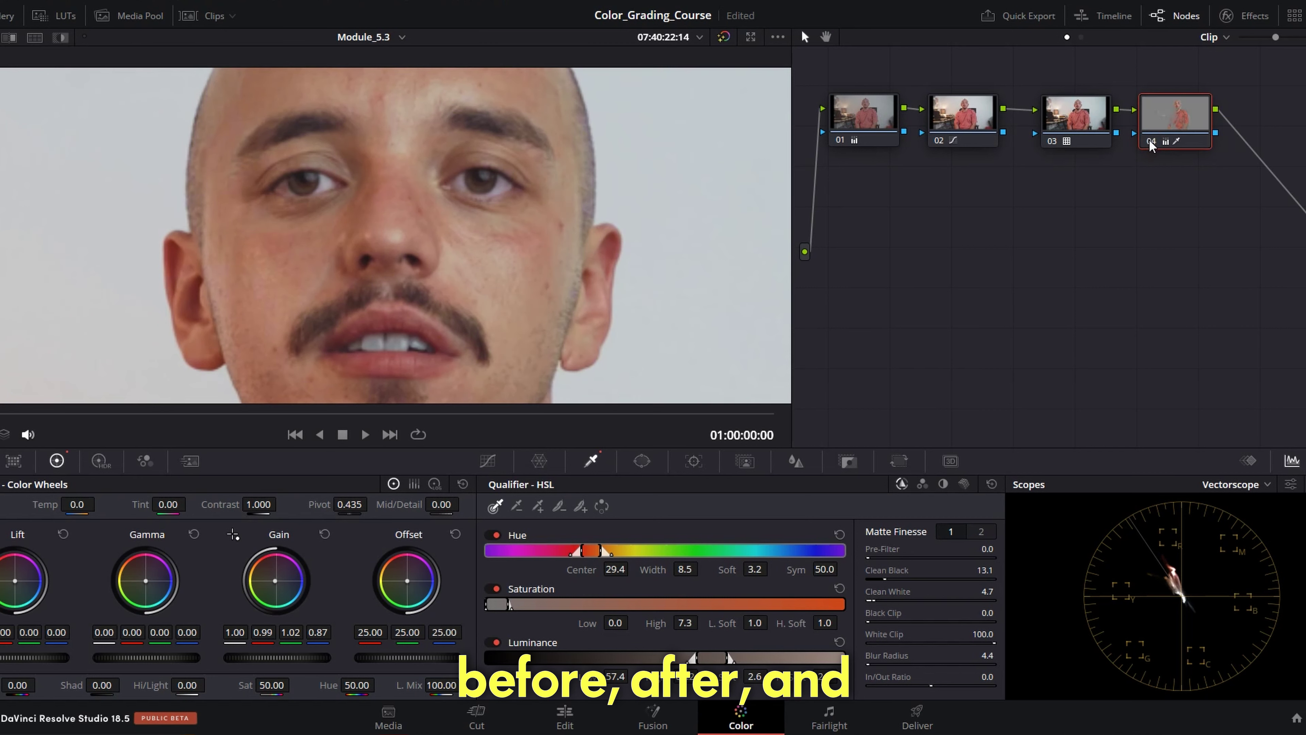
- Lower the skin selection's saturation on node 04 to 39.80
{"action": "scroll", "coordinate": [456, 219], "scroll_direction": "down", "scroll_amount": 3}
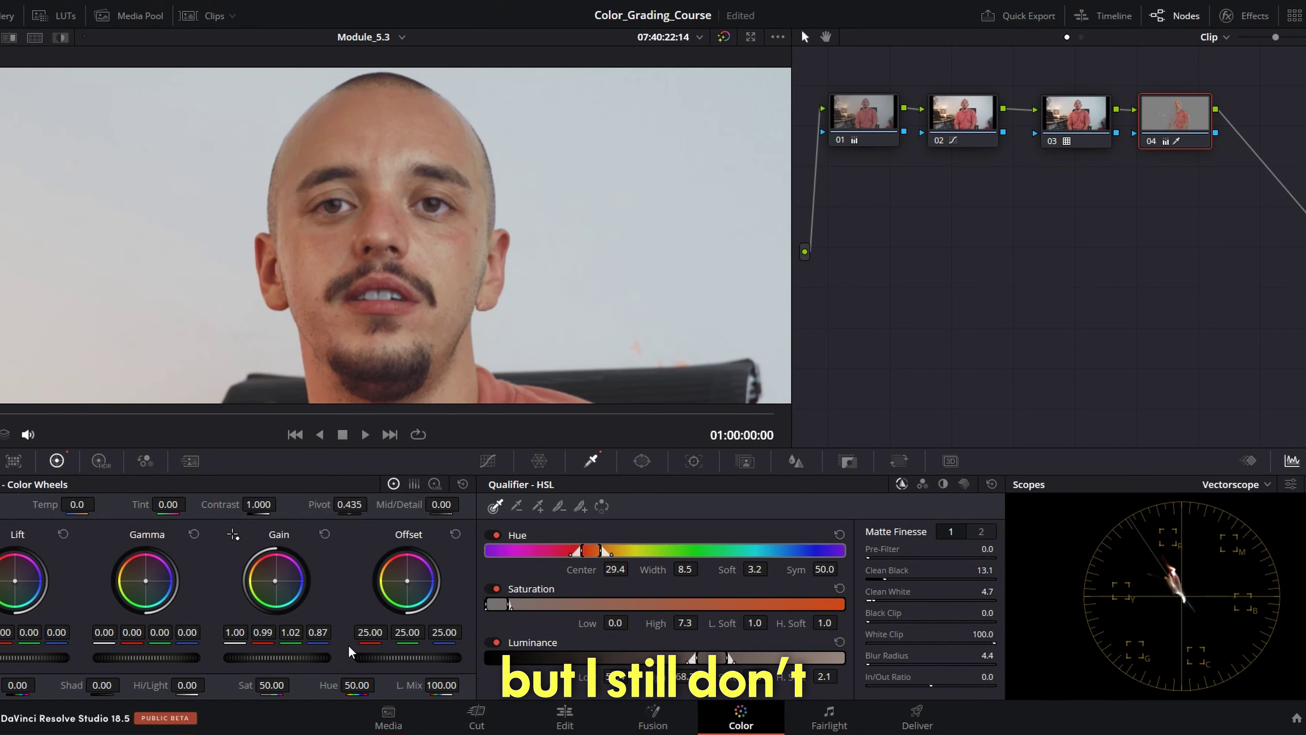
{"action": "left_click_drag", "start_coordinate": [271, 687], "coordinate": [249, 685]}
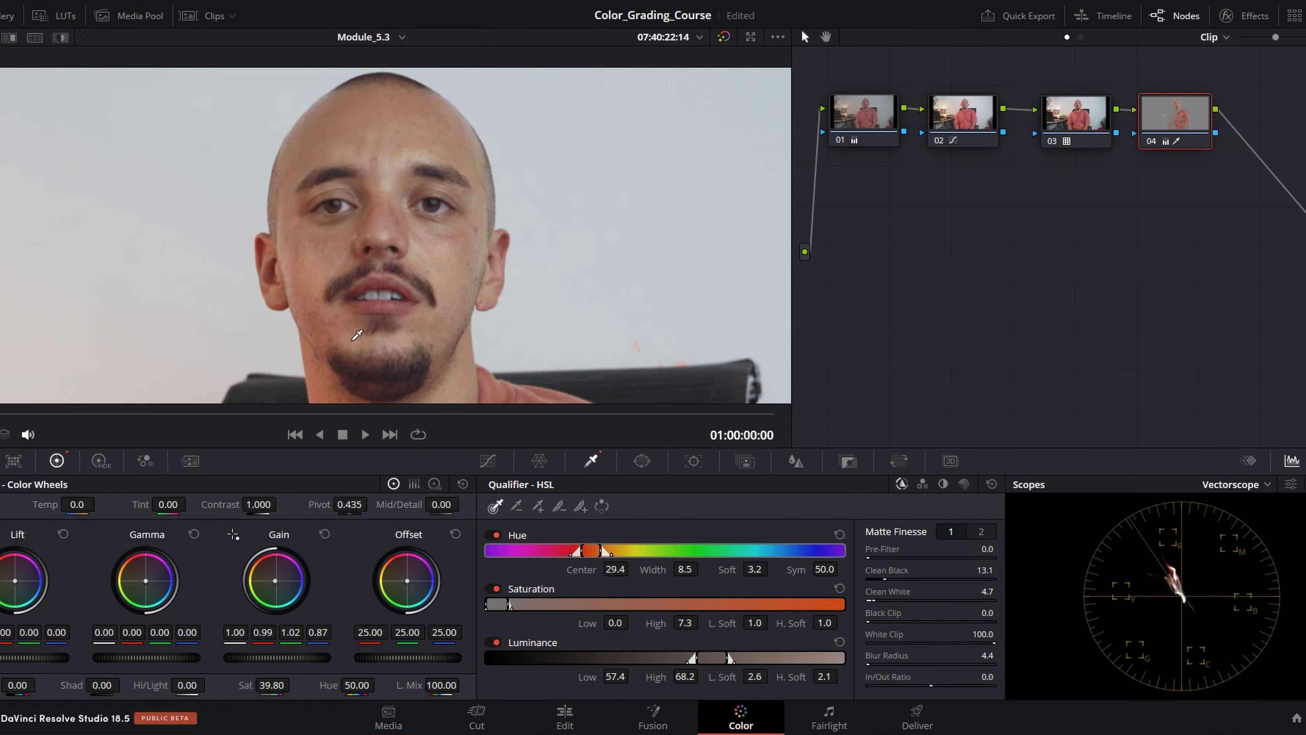
{"action": "scroll", "coordinate": [357, 335], "scroll_direction": "down", "scroll_amount": 5}
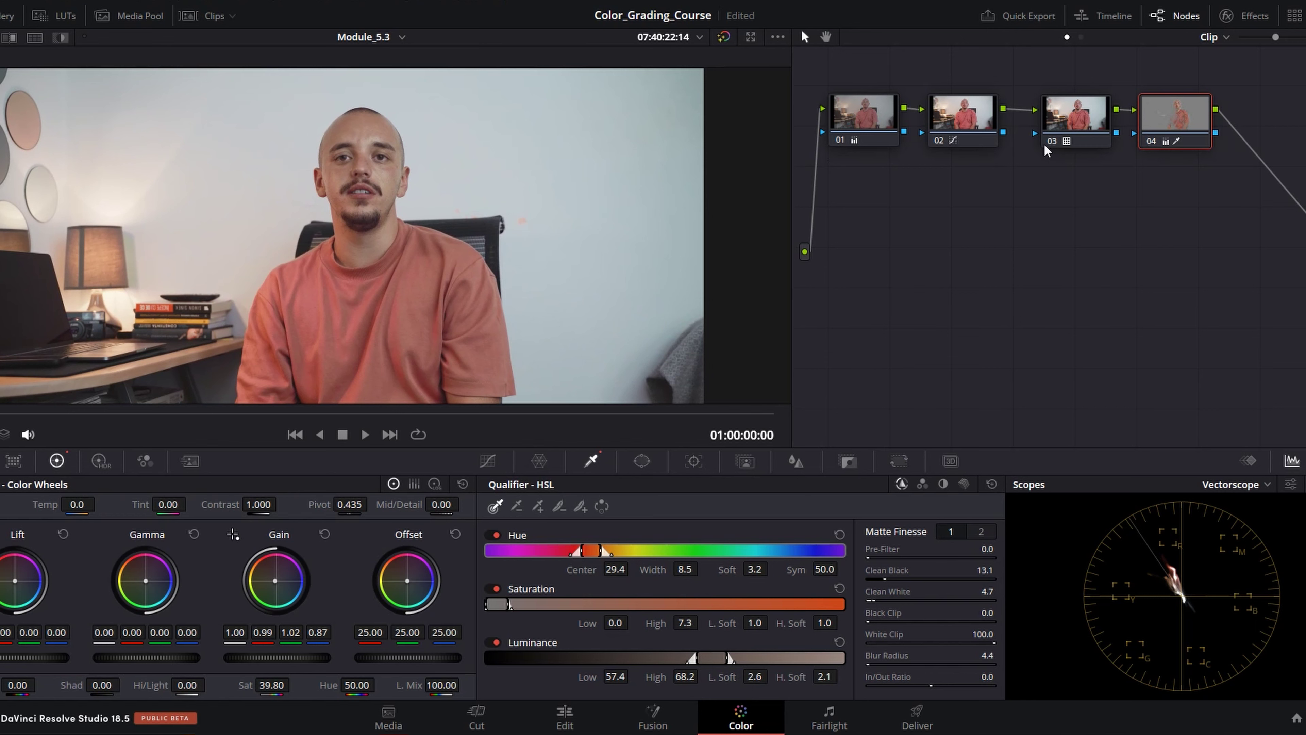
{"action": "scroll", "coordinate": [427, 187], "scroll_direction": "down", "scroll_amount": 3}
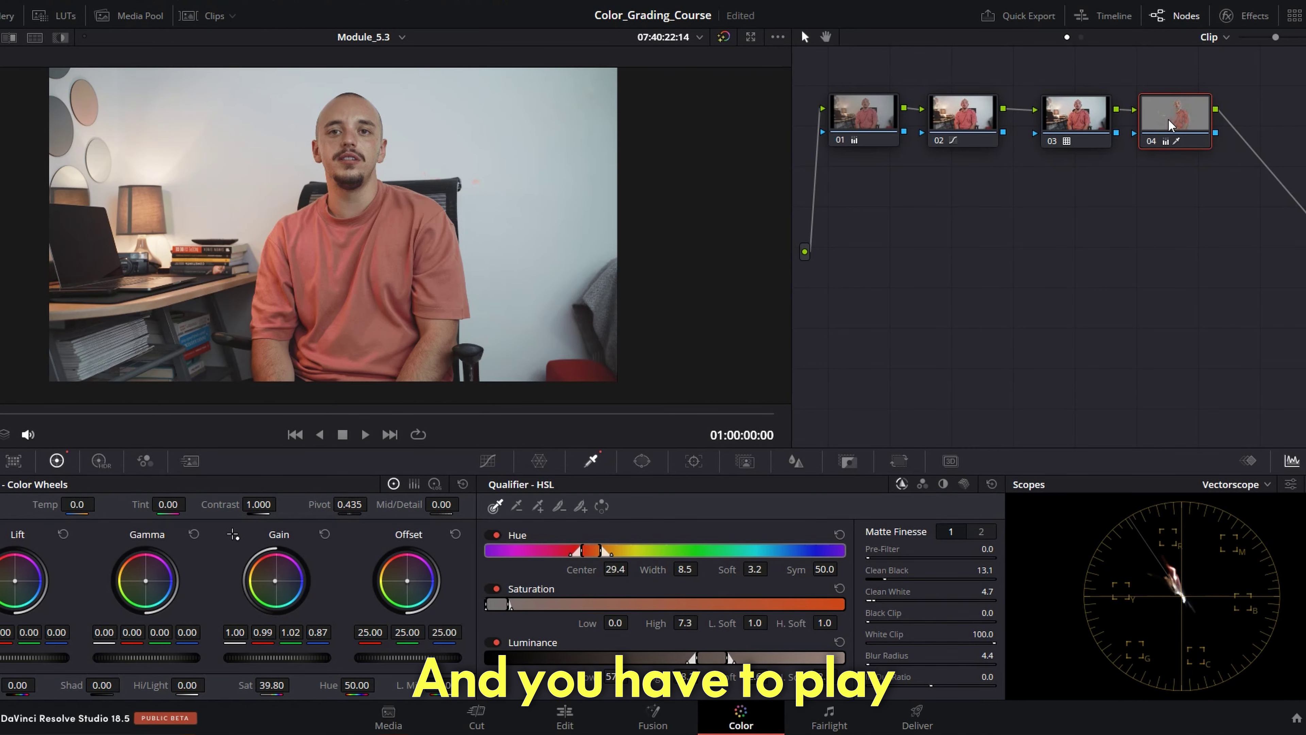
- Show the skin matte in highlight mode and compare node 04's correction on and off
{"action": "mouse_move", "coordinate": [1169, 119]}
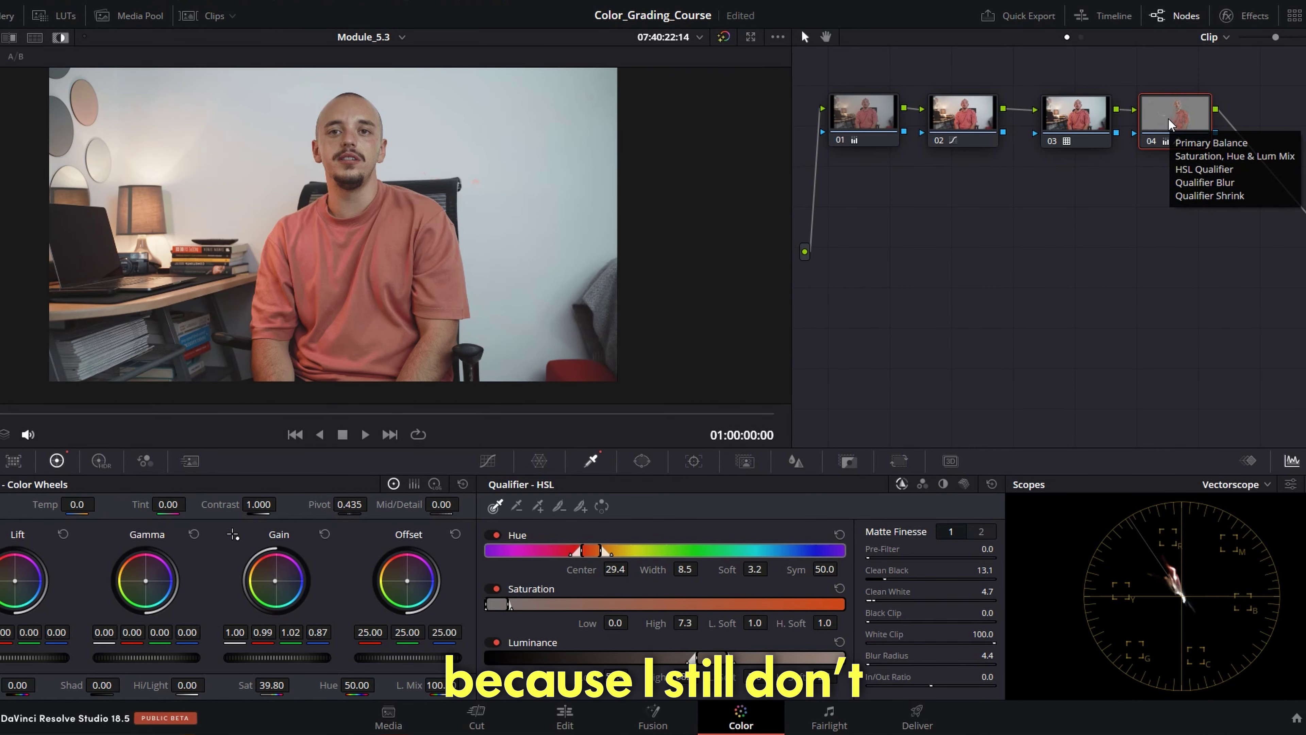
{"action": "key", "text": "shift+h"}
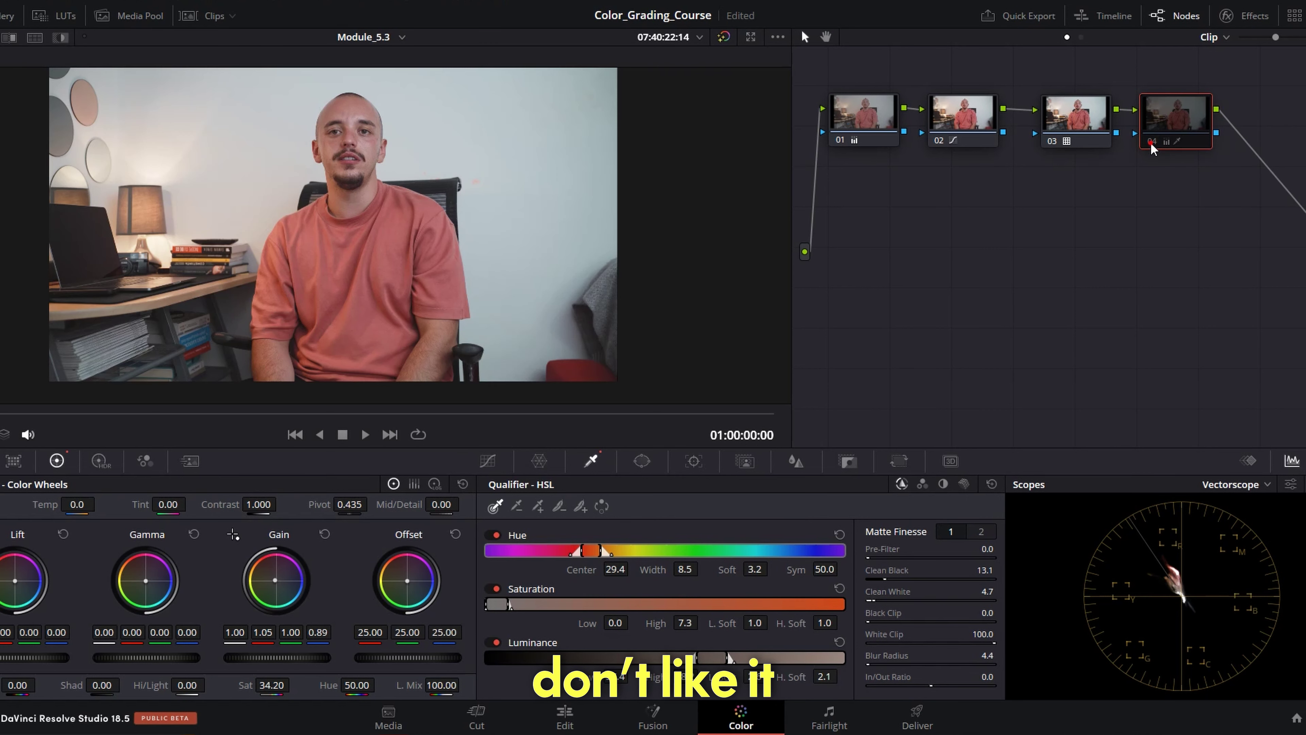
{"action": "left_click", "coordinate": [1152, 142]}
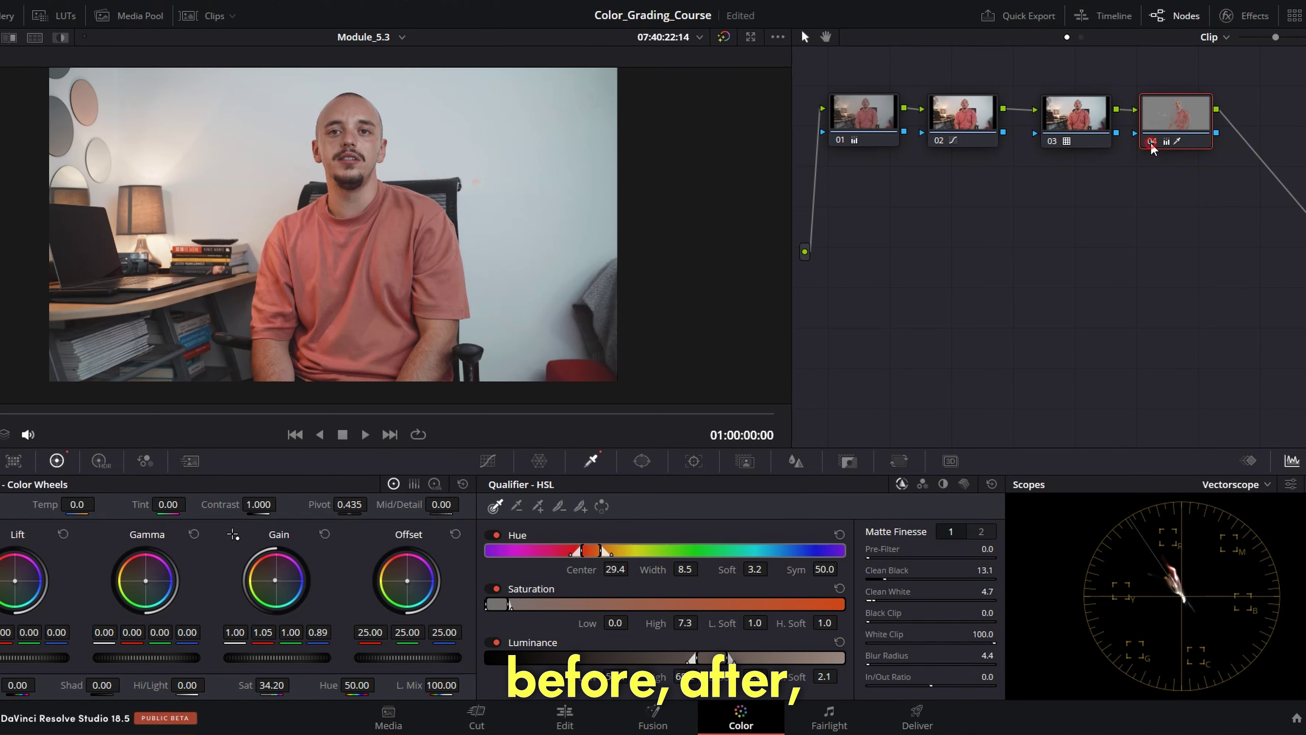
{"action": "left_click", "coordinate": [1152, 146]}
{"action": "left_click", "coordinate": [1152, 147]}
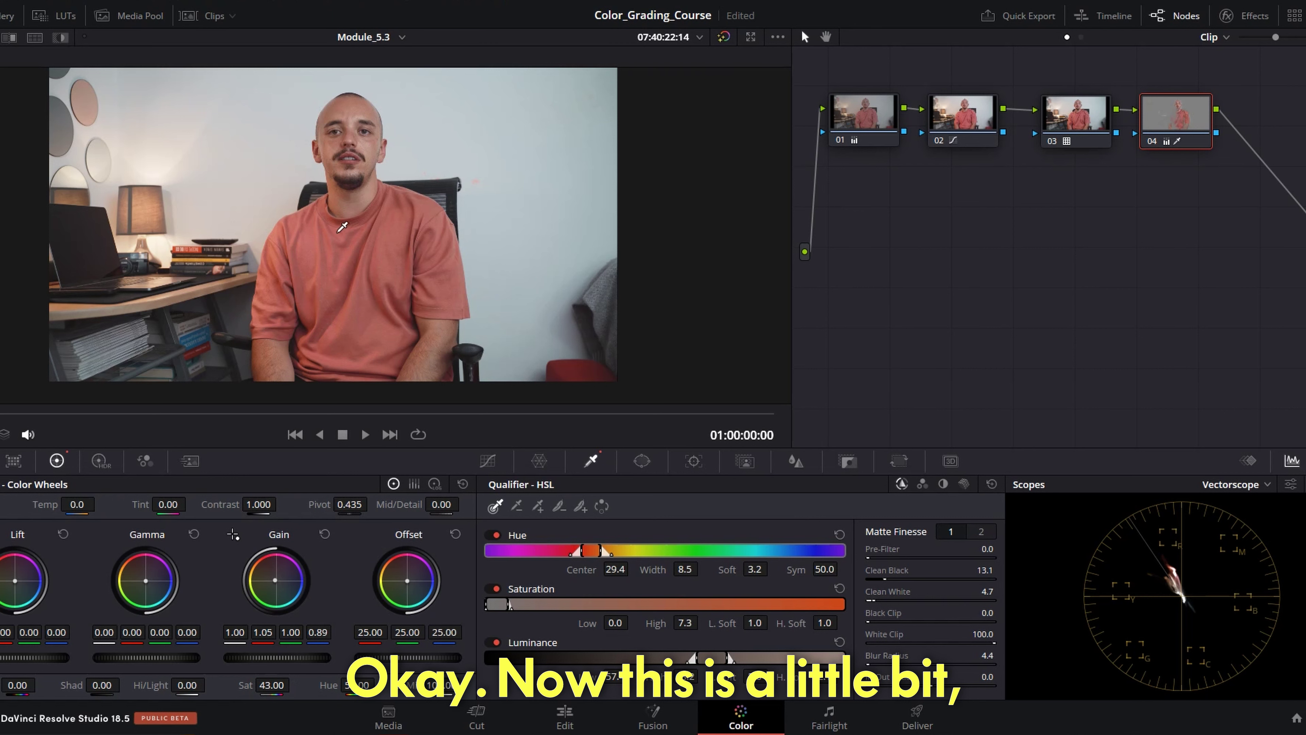
- Warm node 04 to gain red 1.05, blue 0.89 with Sat 43.00, comparing before and after
{"action": "key", "text": "shift+z"}
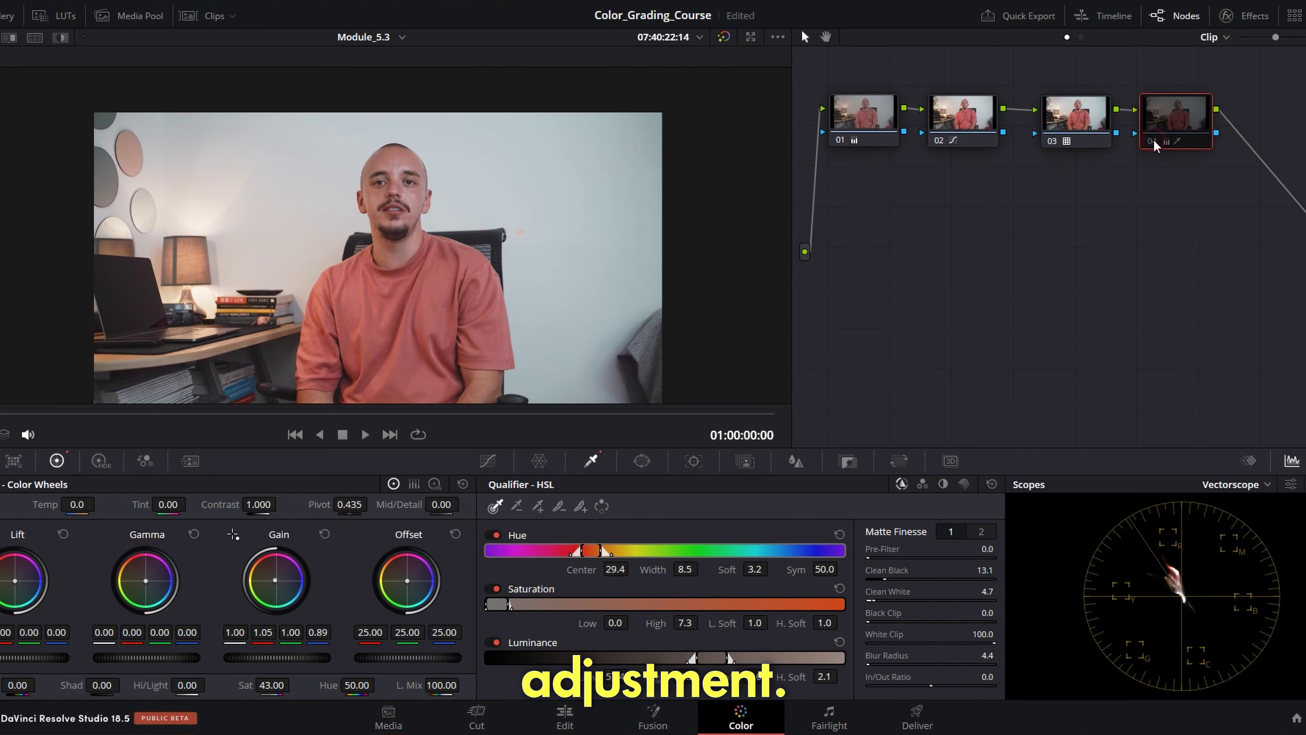
{"action": "left_click", "coordinate": [1152, 139]}
{"action": "left_click", "coordinate": [1153, 138]}
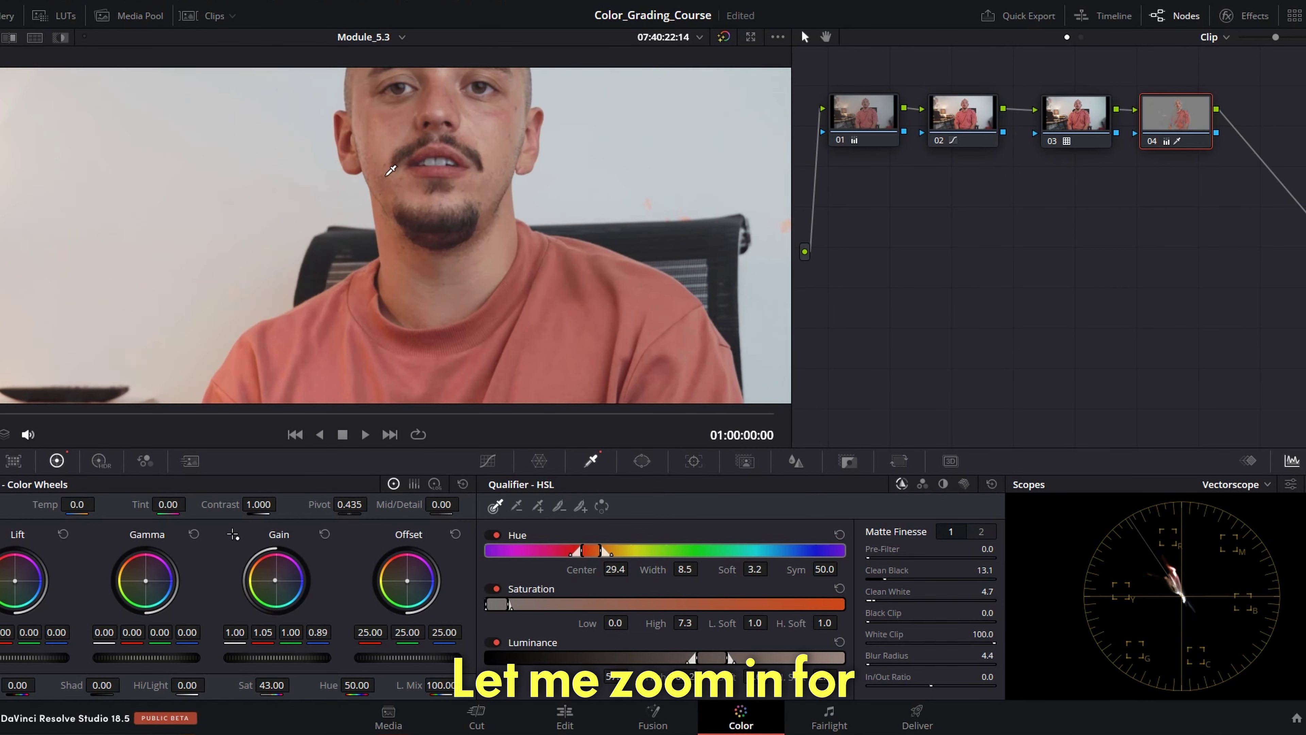
{"action": "scroll", "coordinate": [684, 155], "scroll_direction": "down", "scroll_amount": 3}
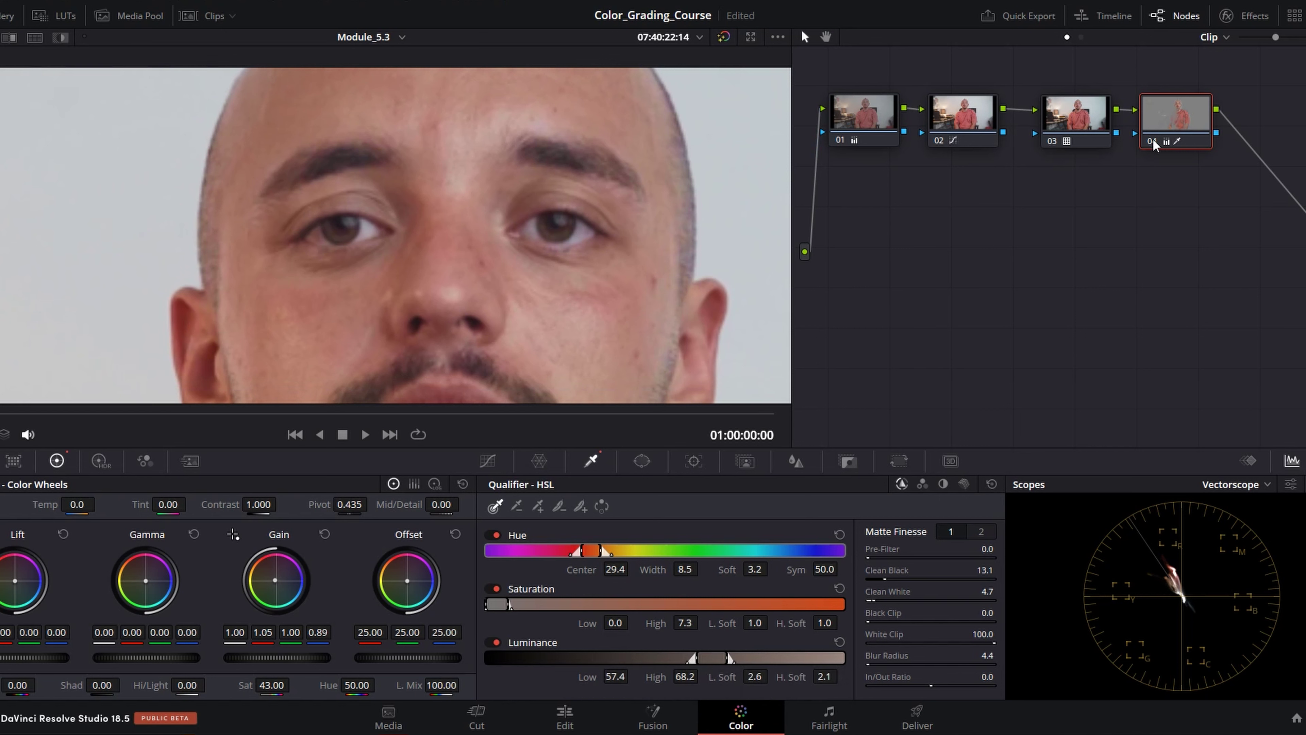
{"action": "left_click", "coordinate": [1153, 140]}
{"action": "left_click", "coordinate": [1153, 139]}
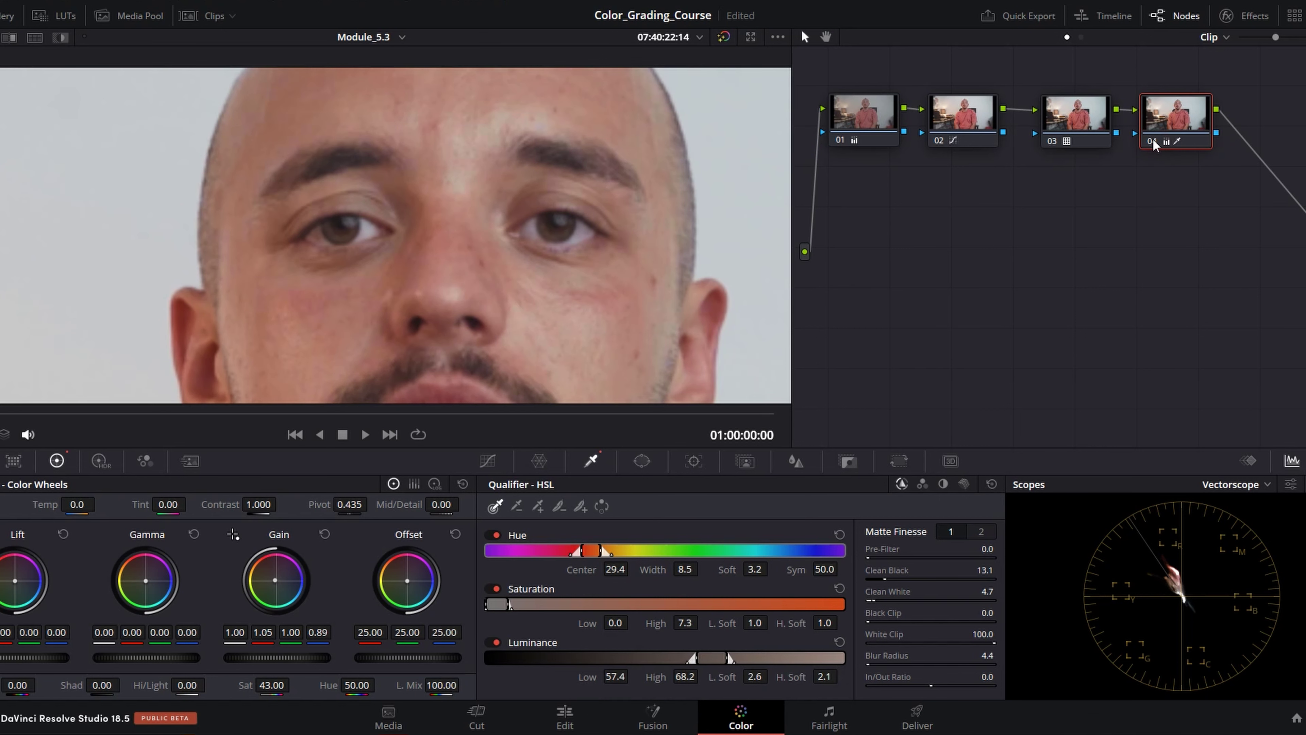
{"action": "left_click", "coordinate": [1152, 138]}
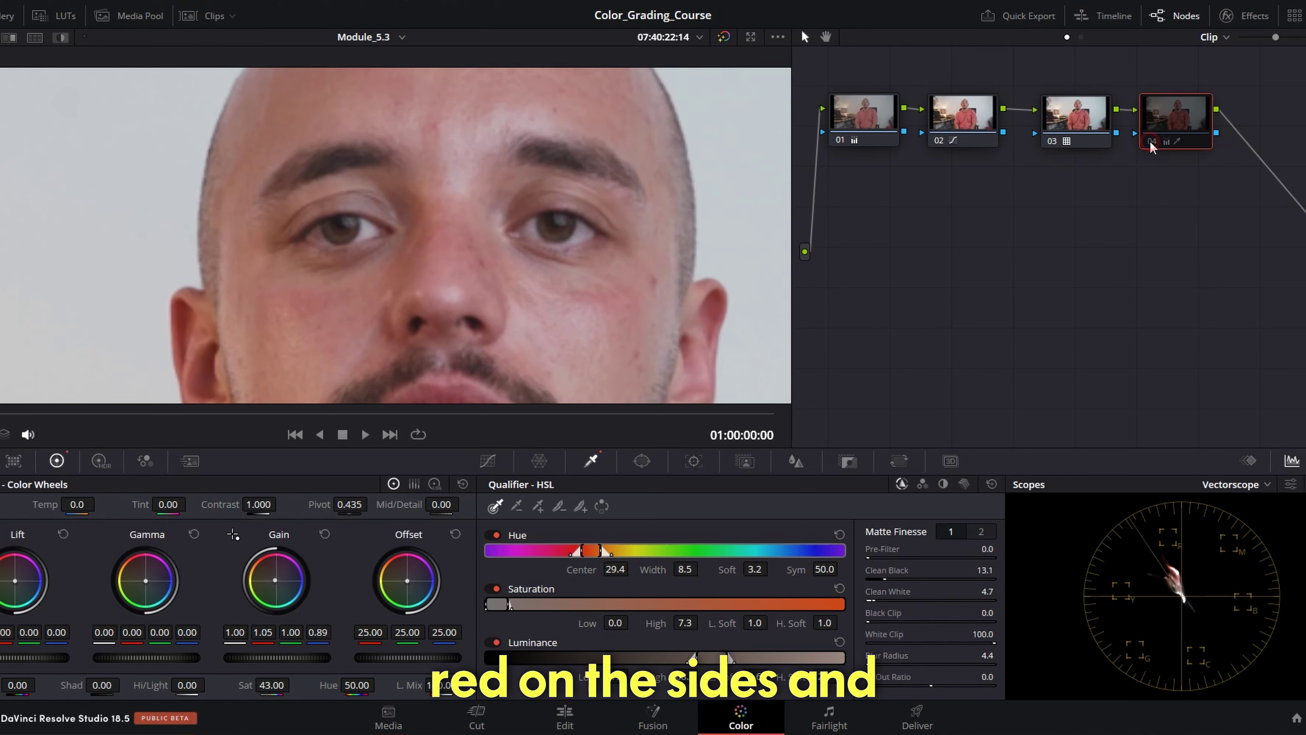
{"action": "left_click", "coordinate": [1150, 145]}
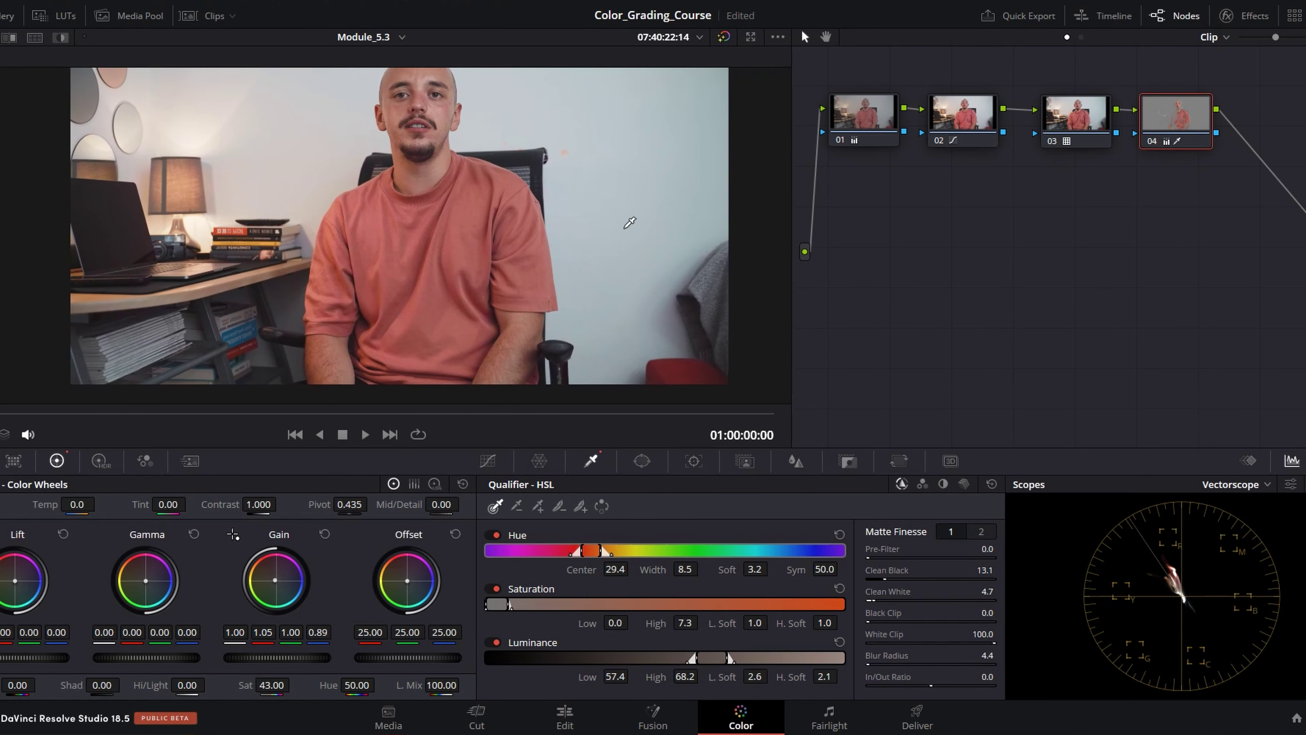
- On the Edit page, scrub the playhead onto clip C1254, the woman beside the studio light
{"action": "left_click", "coordinate": [610, 725]}
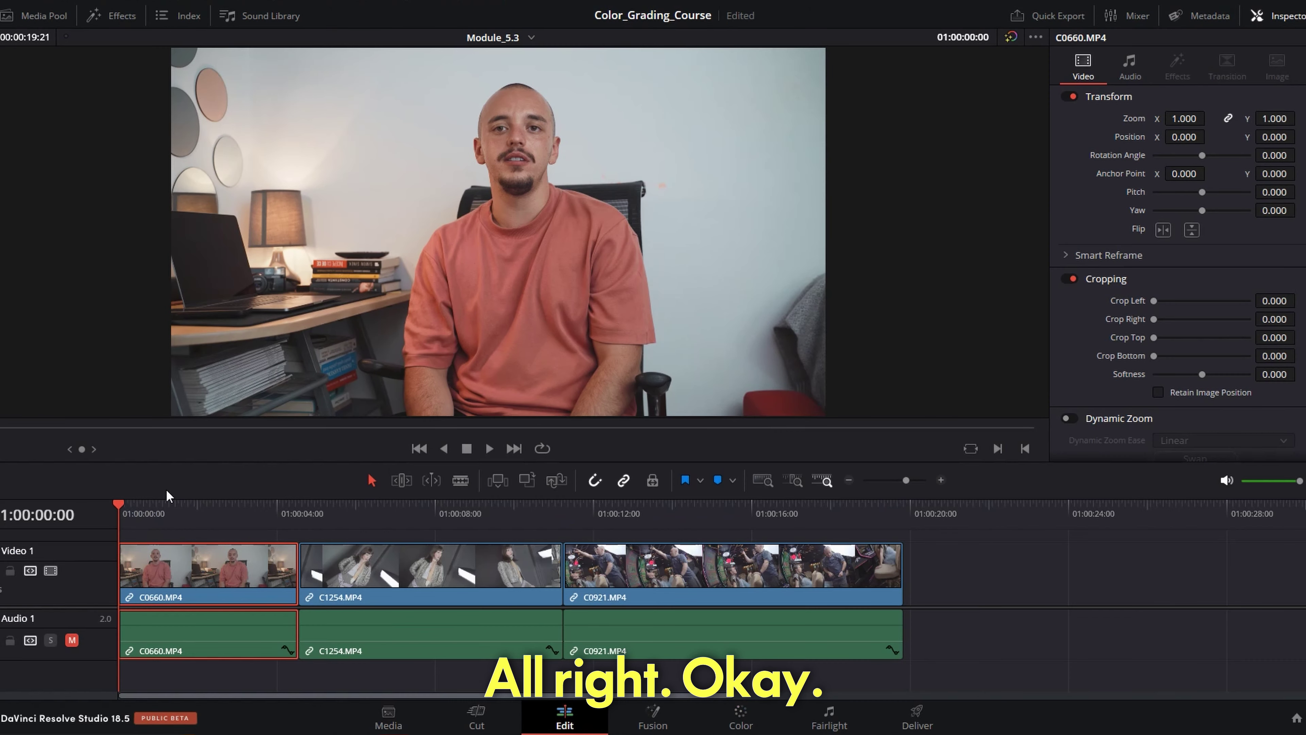
{"action": "left_click_drag", "start_coordinate": [126, 509], "coordinate": [363, 525]}
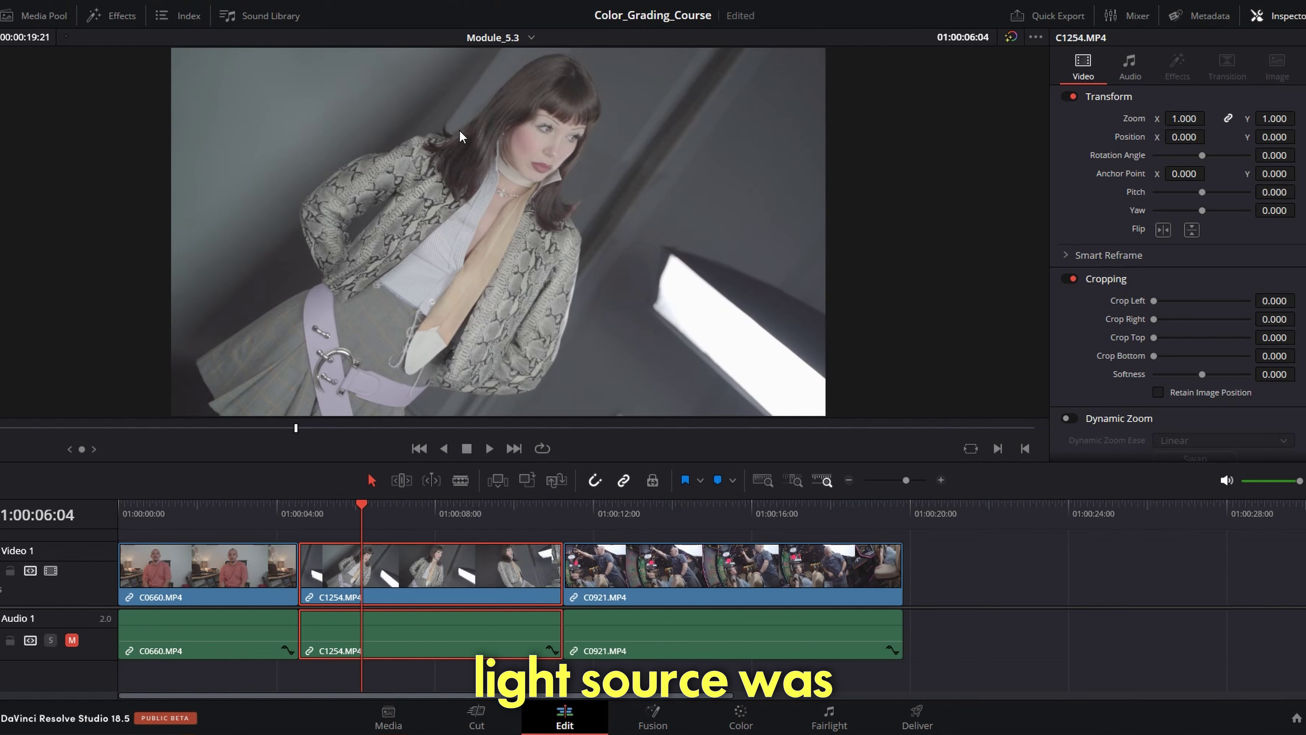
{"action": "scroll", "coordinate": [504, 211], "scroll_direction": "down", "scroll_amount": 2}
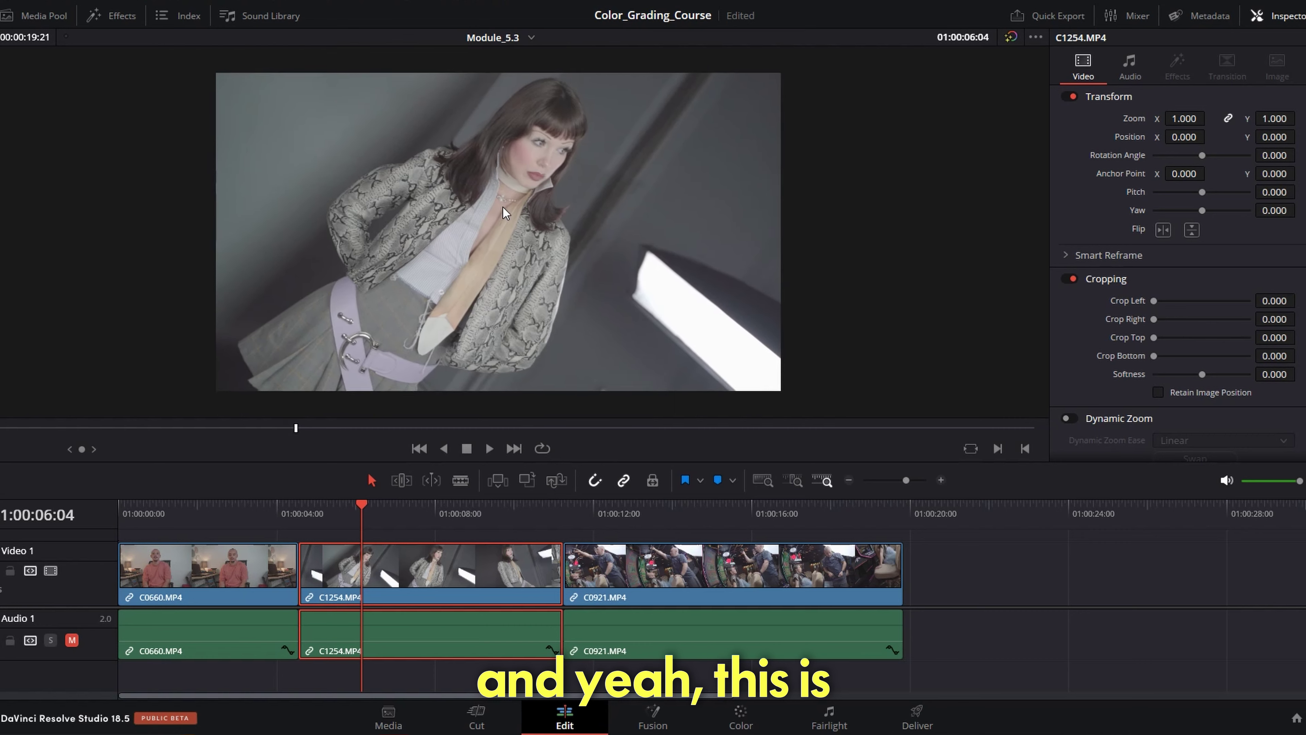
{"action": "scroll", "coordinate": [503, 211], "scroll_direction": "up", "scroll_amount": 1}
{"action": "mouse_move", "coordinate": [364, 504]}
{"action": "left_mouse_down"}
{"action": "mouse_move", "coordinate": [453, 503]}
{"action": "mouse_move", "coordinate": [350, 504]}
{"action": "left_mouse_up"}
{"action": "right_click", "coordinate": [350, 508]}
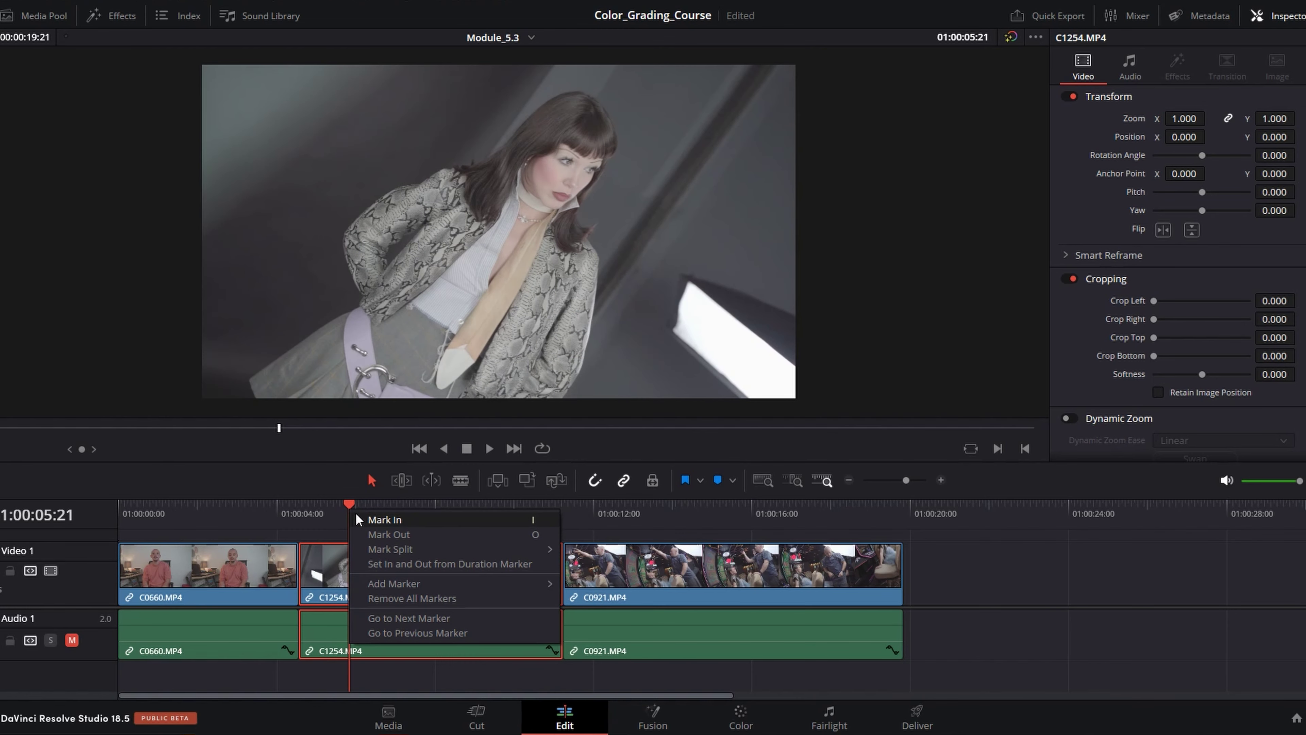
{"action": "key", "text": "Escape"}
{"action": "key", "text": "Left"}
{"action": "key", "text": "Left"}
{"action": "key", "text": "Left"}
{"action": "key", "text": "Left"}
{"action": "key", "text": "Left"}
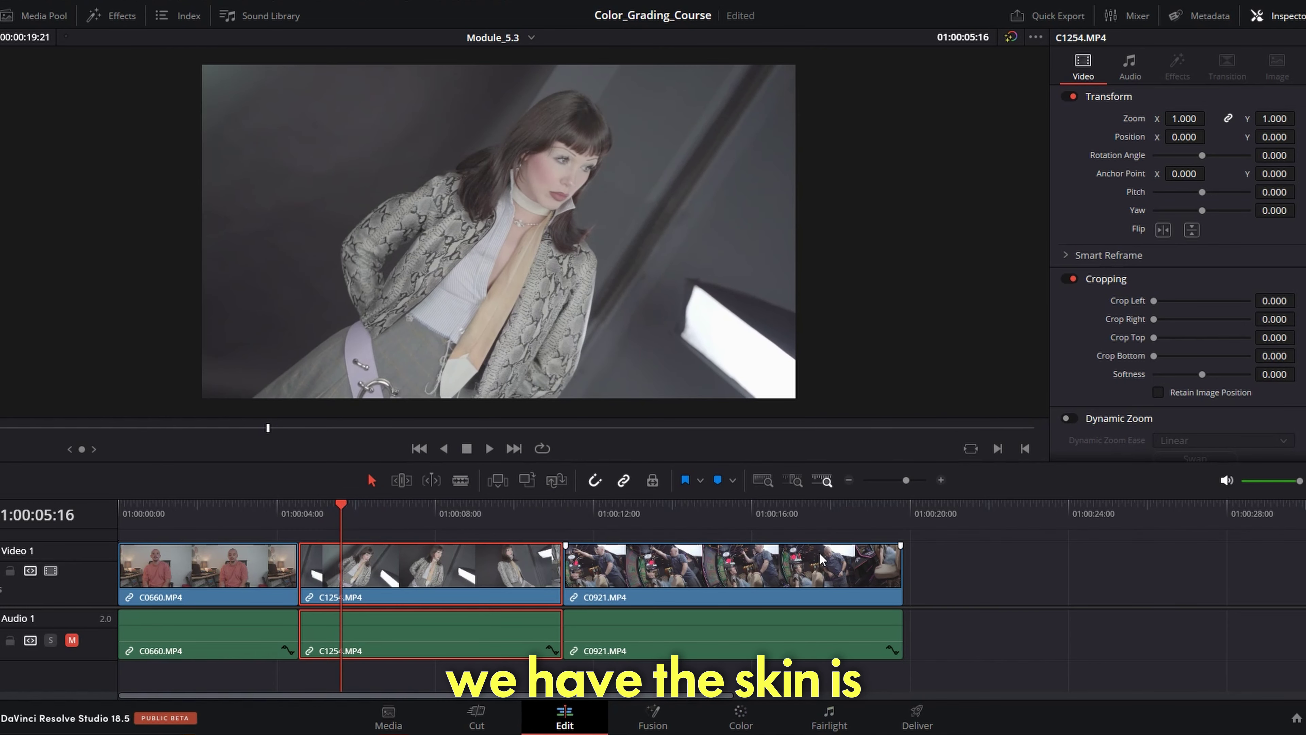
- On the Color page, add two serial nodes to C1254 and open node 02's custom curves
{"action": "left_click", "coordinate": [741, 718]}
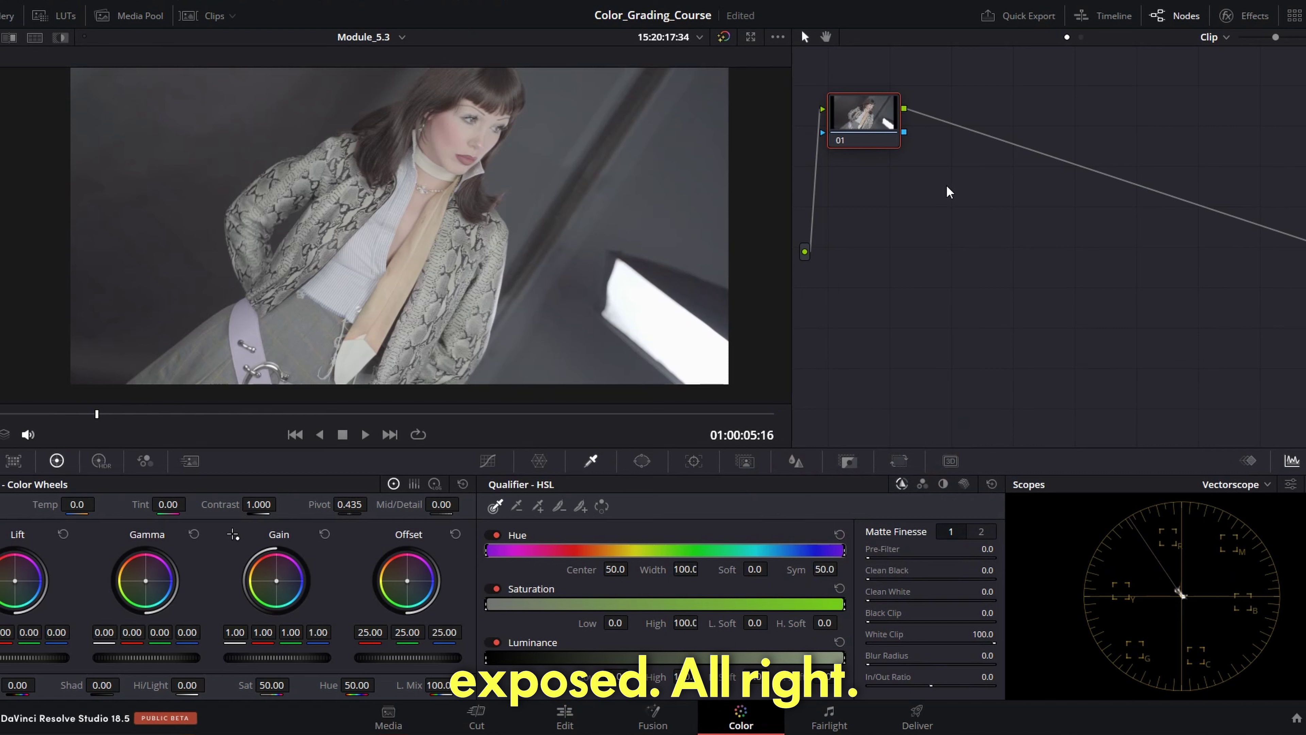
{"action": "key", "text": "alt+s"}
{"action": "key", "text": "alt+s"}
{"action": "left_click", "coordinate": [993, 131]}
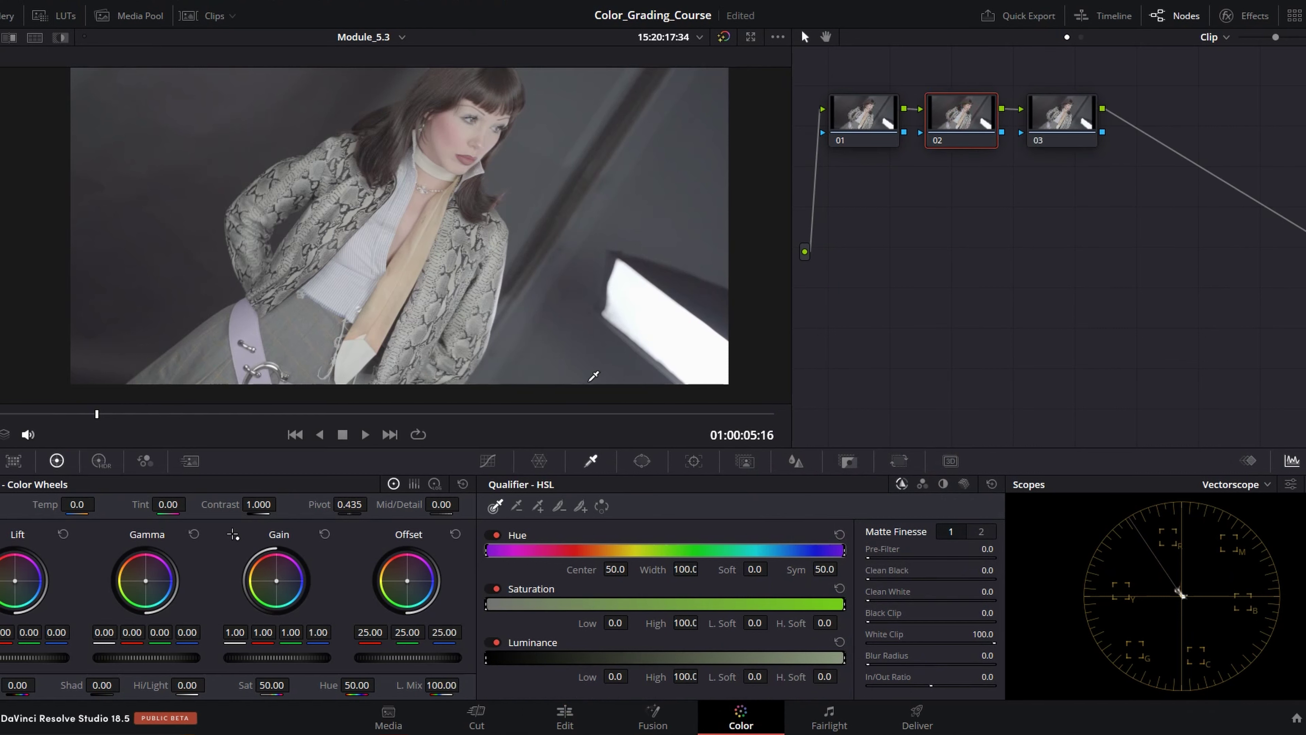
{"action": "scroll", "coordinate": [484, 296], "scroll_direction": "down", "scroll_amount": 3}
{"action": "scroll", "coordinate": [484, 295], "scroll_direction": "up", "scroll_amount": 1}
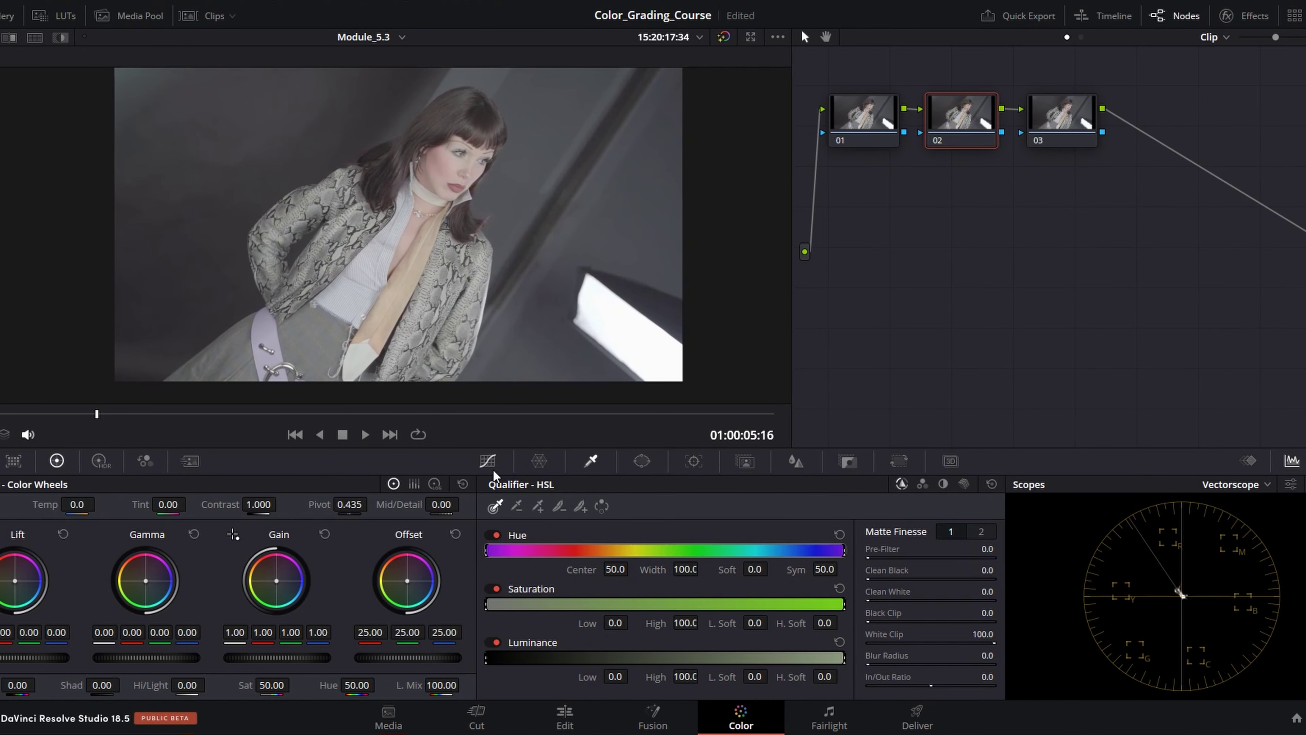
{"action": "left_click", "coordinate": [488, 460]}
- Build an S-curve on node 02, brightening upper midtones and darkening shadows, with RGB Parade scope
{"action": "left_click_drag", "start_coordinate": [736, 551], "coordinate": [729, 546]}
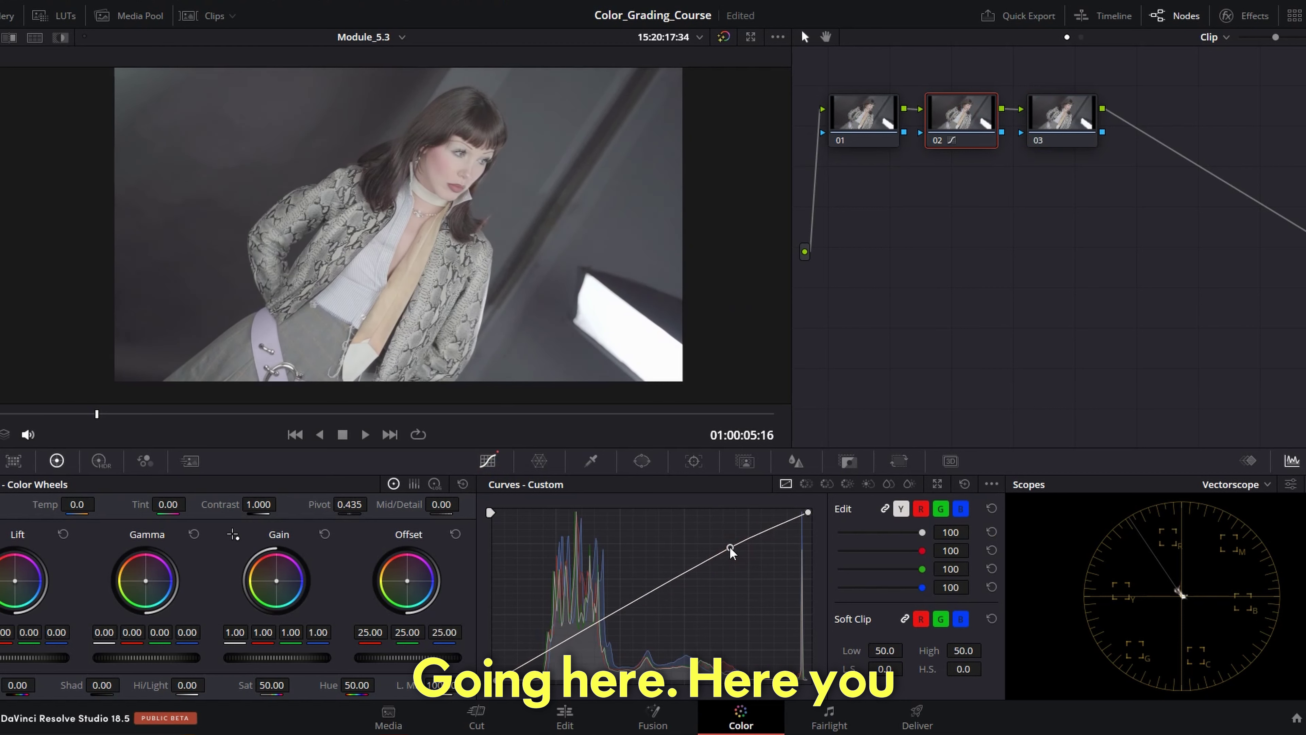
{"action": "left_click", "coordinate": [1235, 486]}
{"action": "left_click", "coordinate": [1250, 503]}
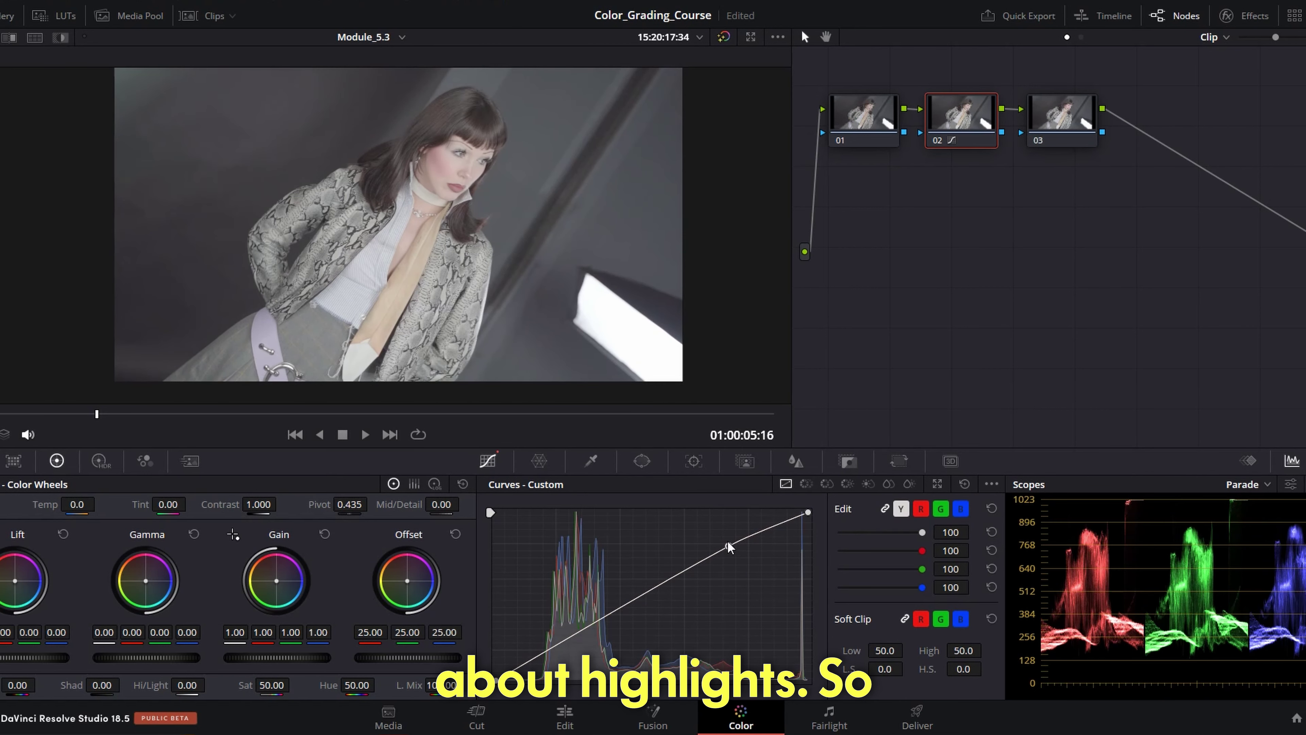
{"action": "left_click_drag", "start_coordinate": [728, 544], "coordinate": [726, 545]}
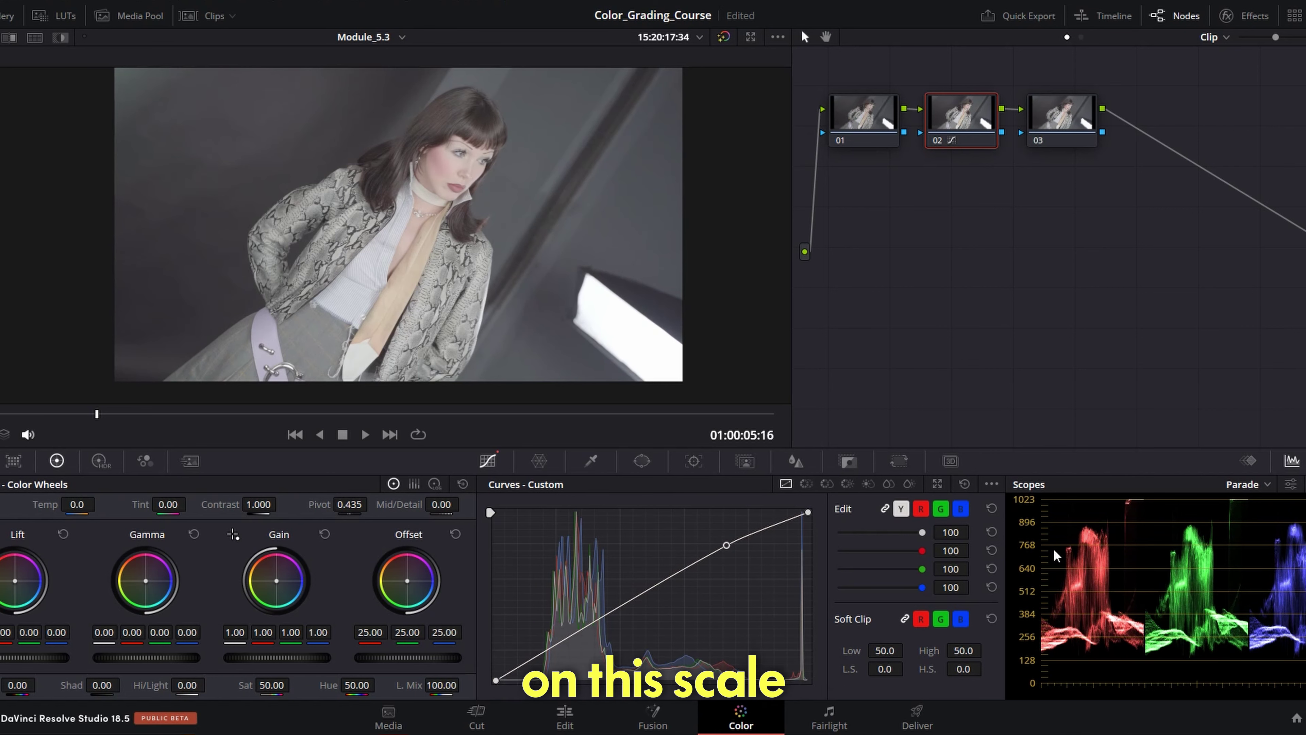
{"action": "left_click_drag", "start_coordinate": [598, 621], "coordinate": [596, 641]}
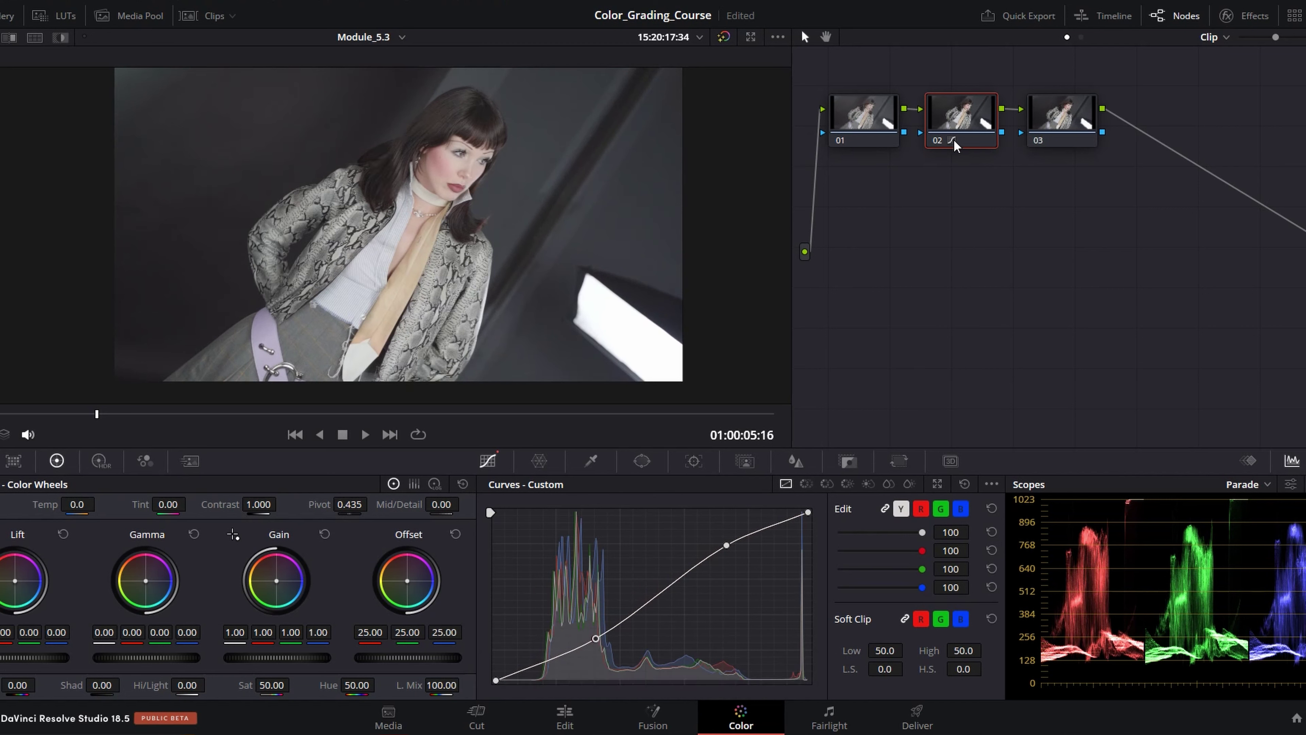
- Compare node 02 bypassed and enabled, leave the curve on, and select node 01
{"action": "left_click", "coordinate": [938, 141]}
{"action": "left_click", "coordinate": [938, 141]}
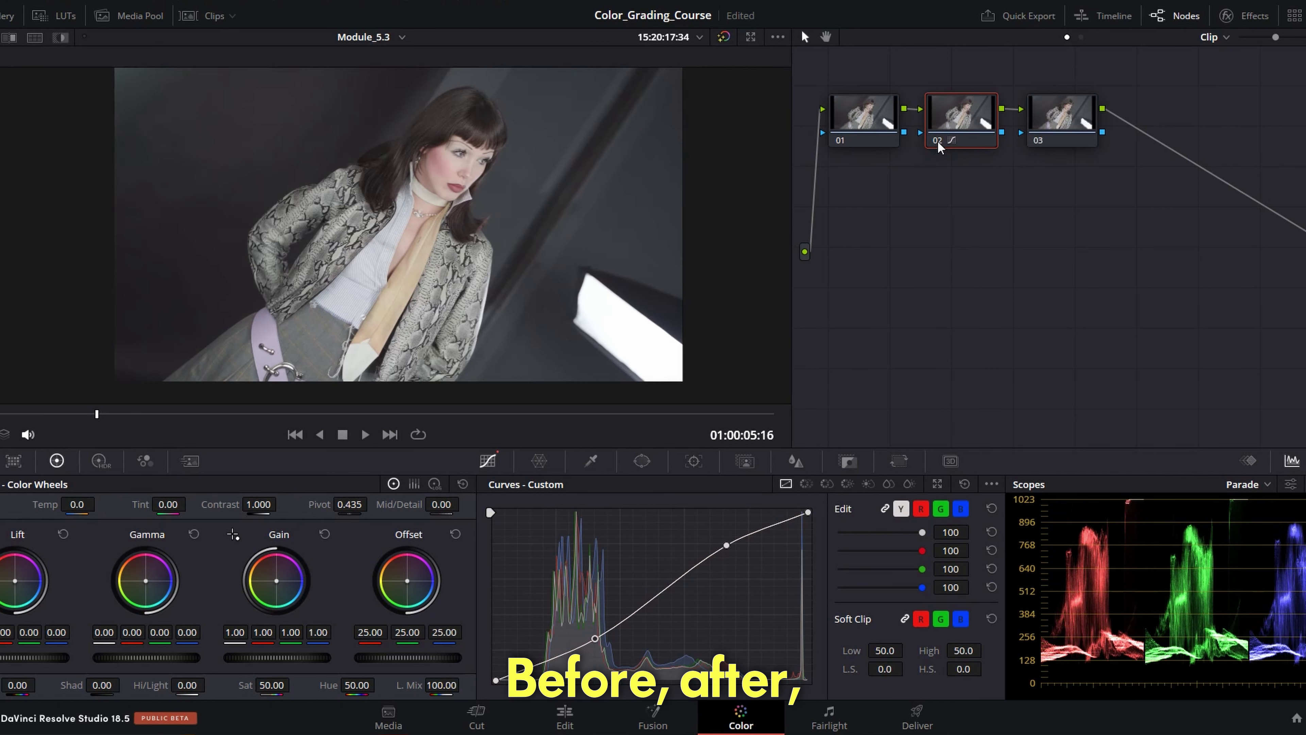
{"action": "left_click", "coordinate": [938, 141]}
{"action": "left_click", "coordinate": [938, 140]}
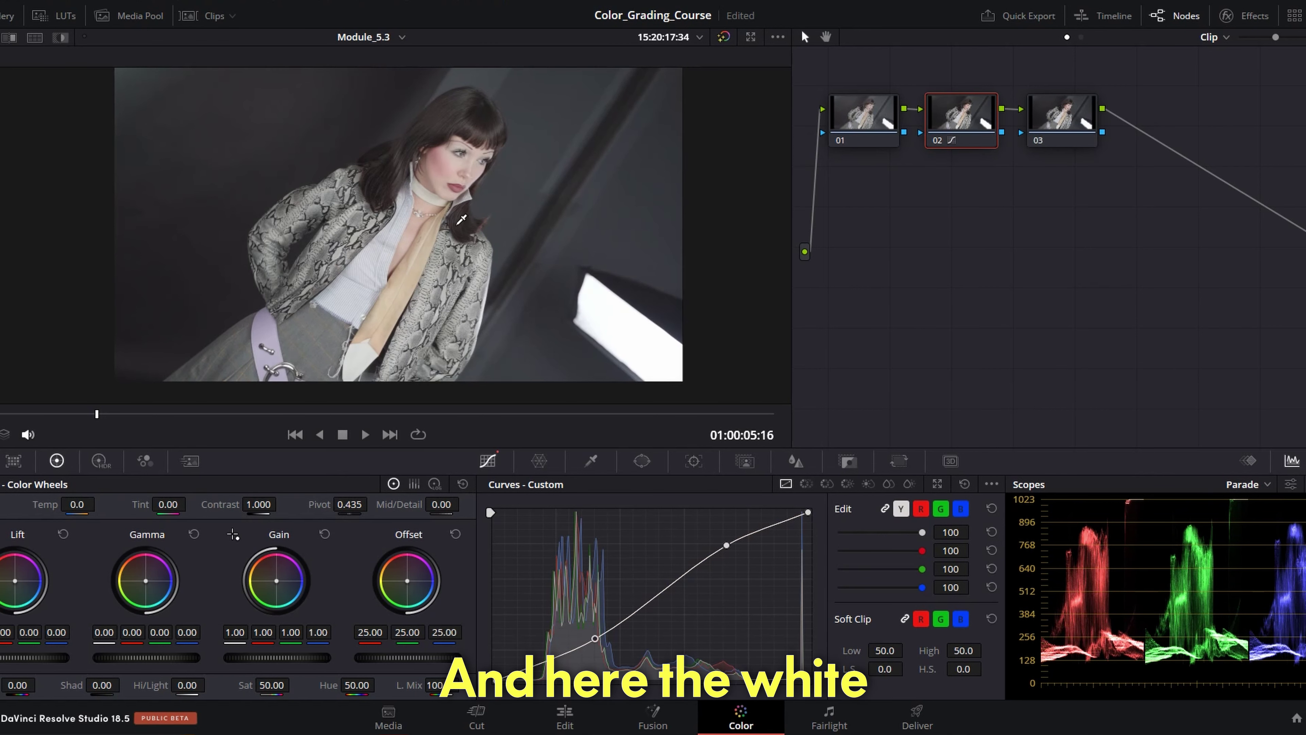
{"action": "scroll", "coordinate": [461, 220], "scroll_direction": "up", "scroll_amount": 1}
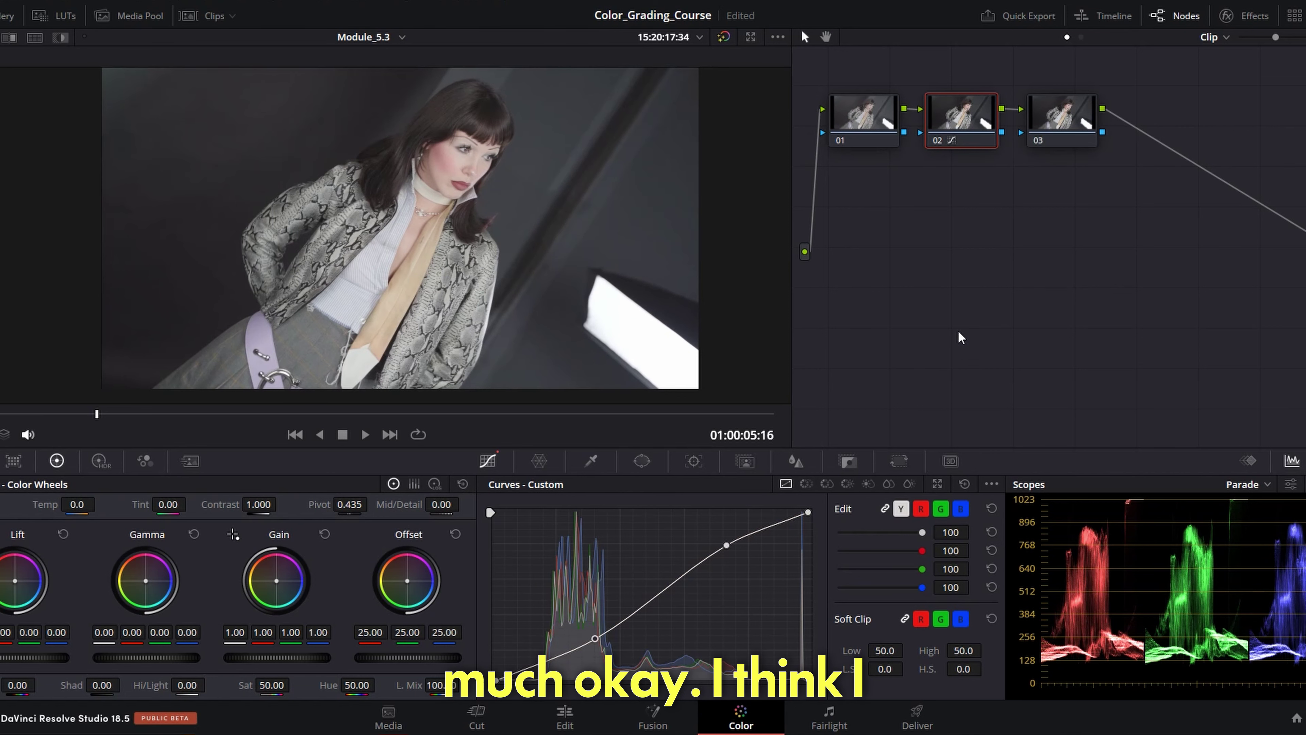
{"action": "left_click", "coordinate": [868, 112]}
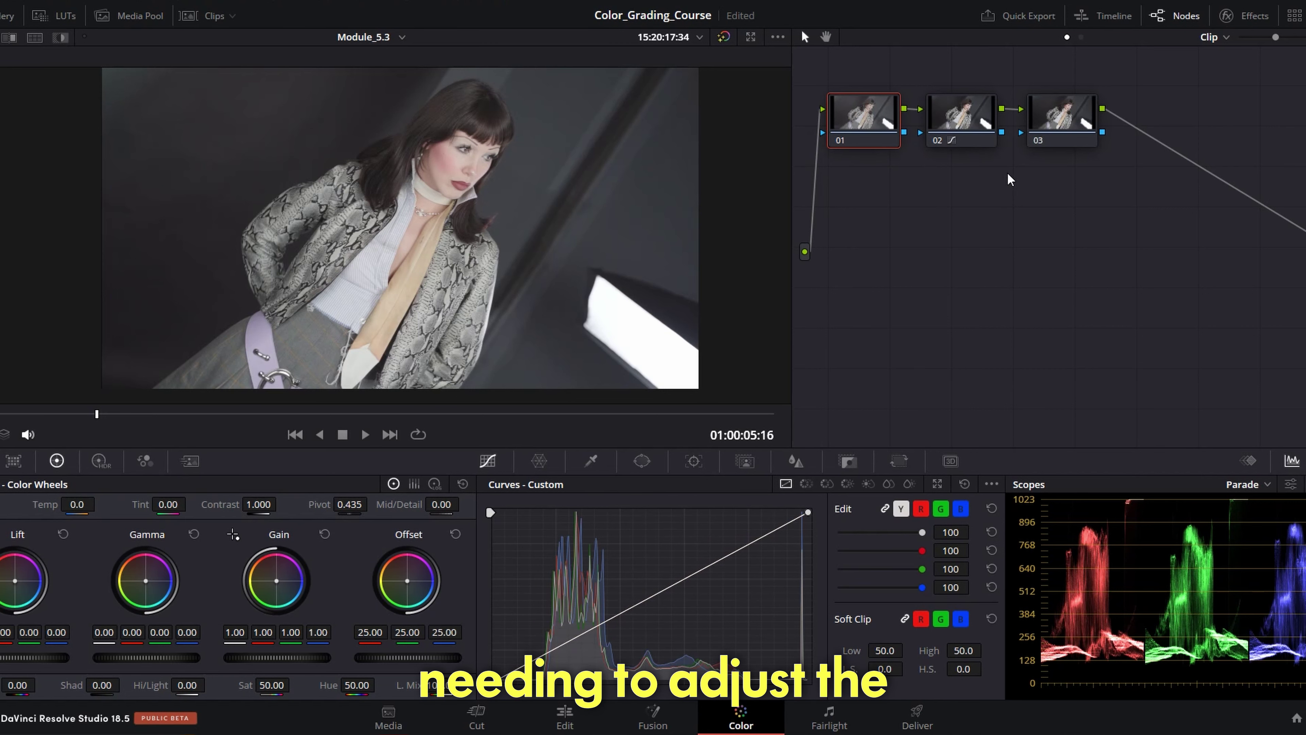
- Apply Moody Travel Lut 18 from the LUTs browser to node 03, then move to a later frame
{"action": "left_click", "coordinate": [1066, 116]}
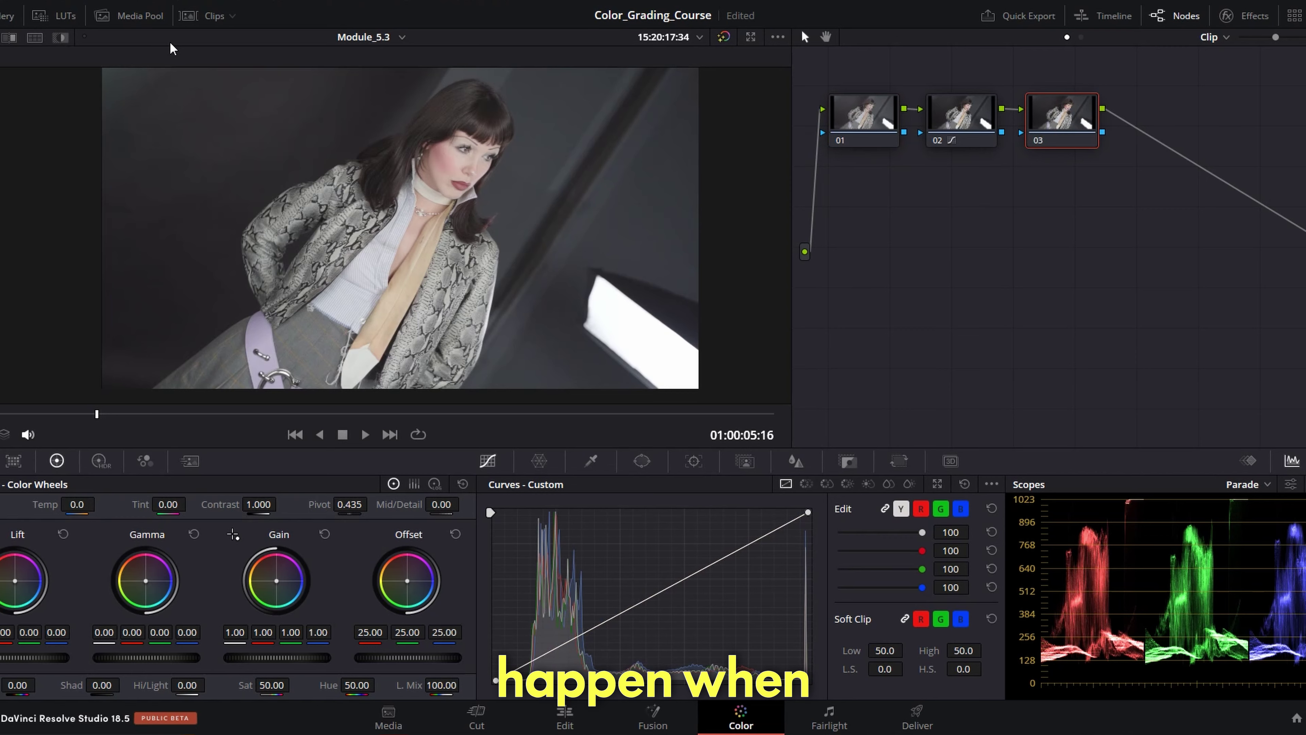
{"action": "left_click", "coordinate": [58, 15]}
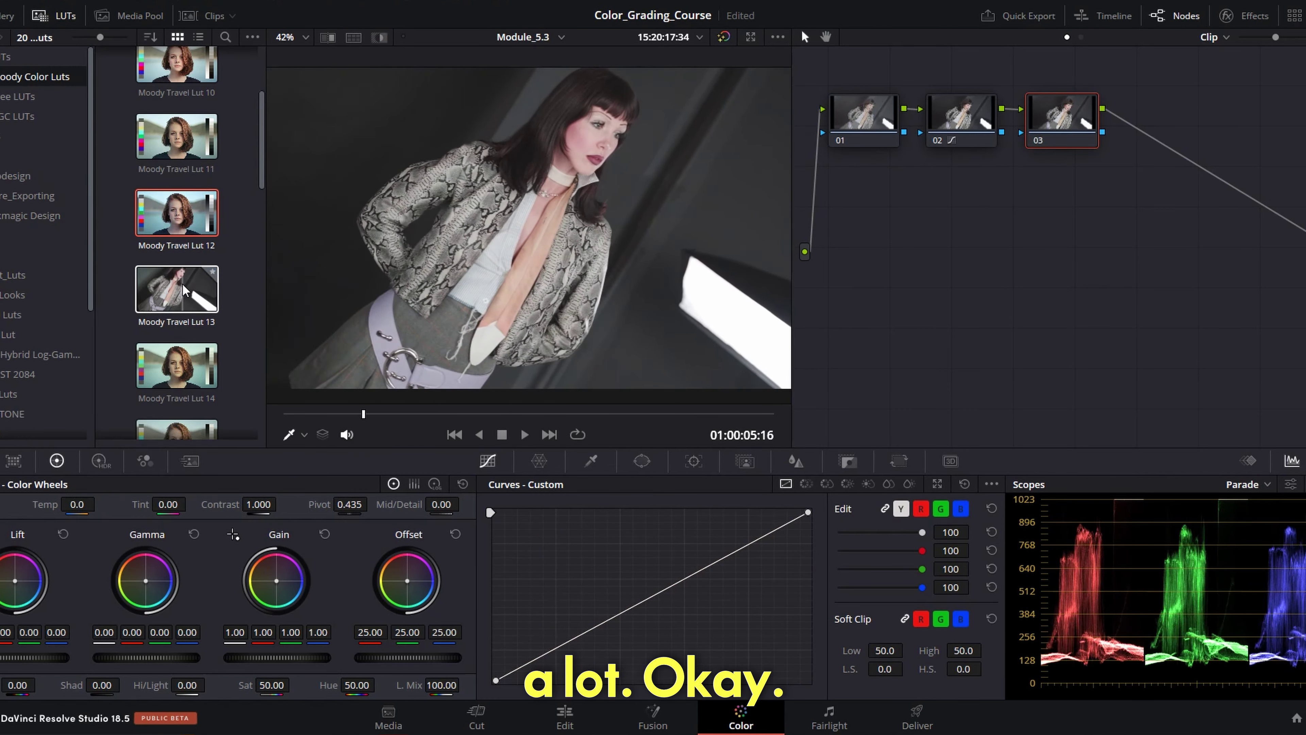
{"action": "scroll", "coordinate": [170, 278], "scroll_direction": "down", "scroll_amount": 2}
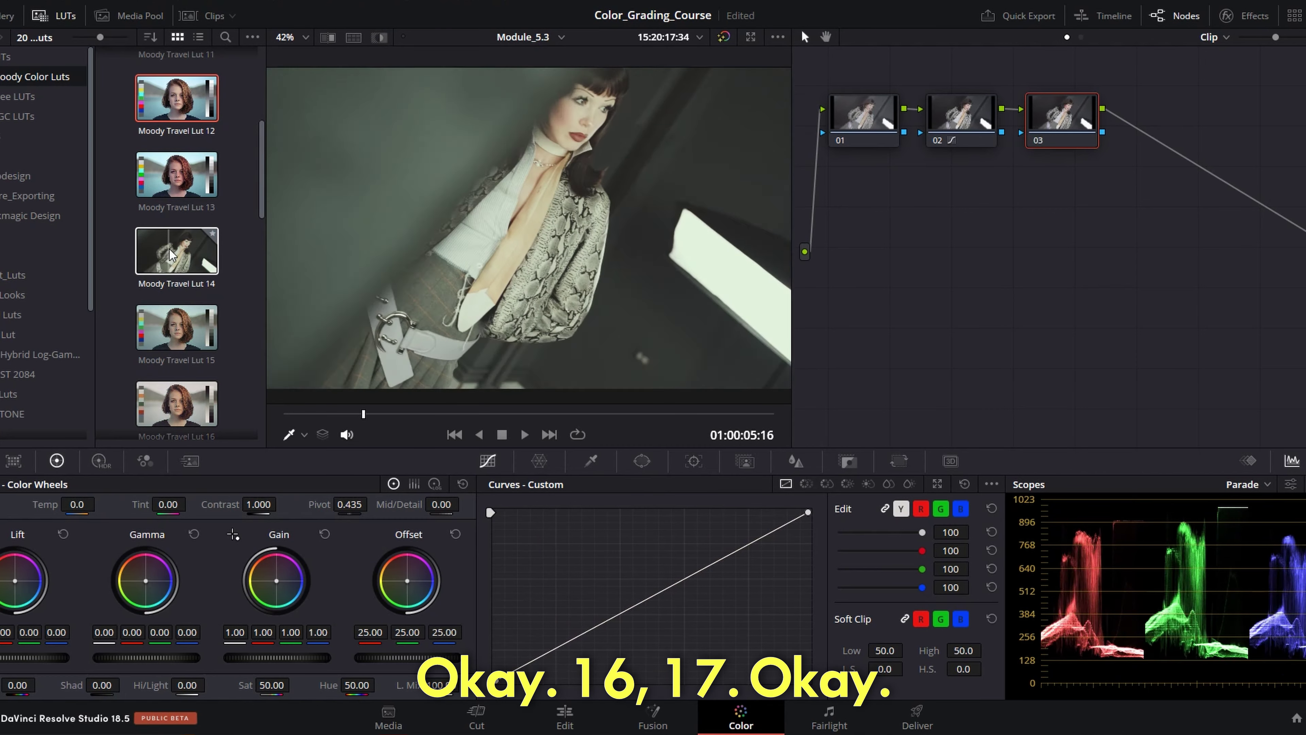
{"action": "scroll", "coordinate": [155, 296], "scroll_direction": "down", "scroll_amount": 1}
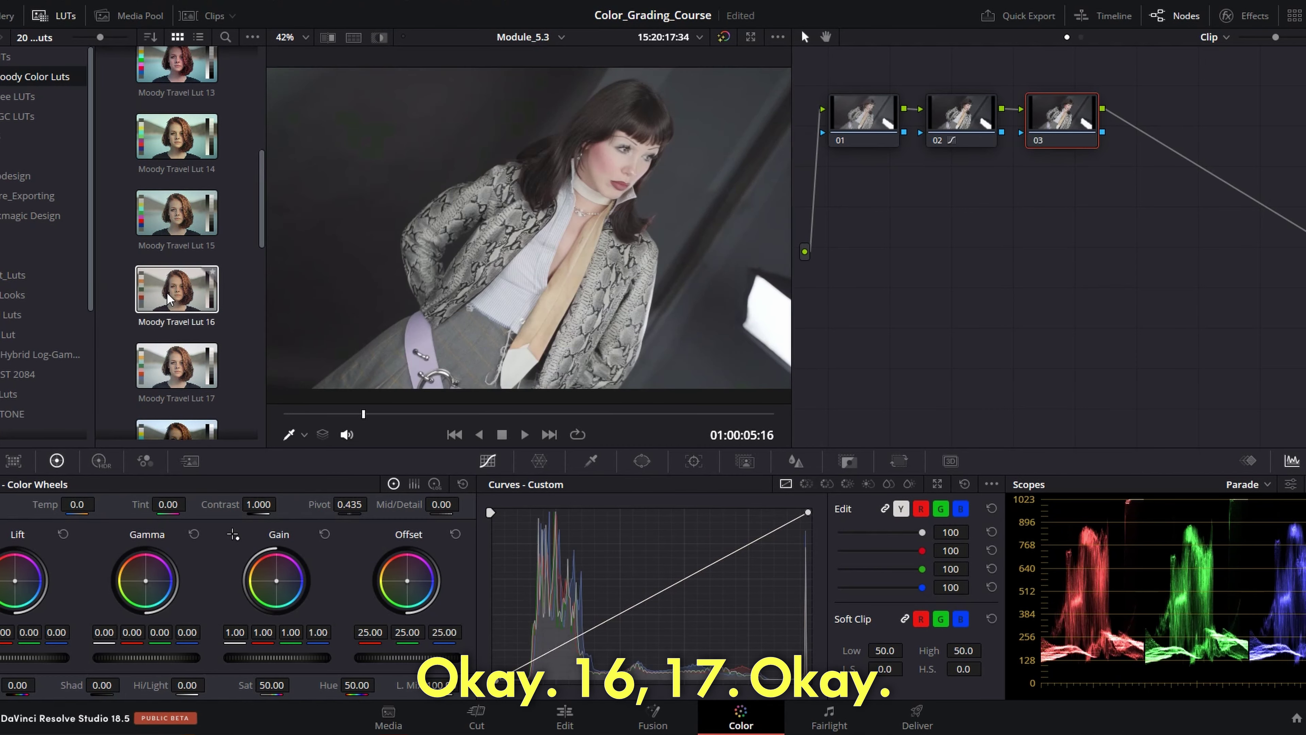
{"action": "scroll", "coordinate": [170, 296], "scroll_direction": "down", "scroll_amount": 1}
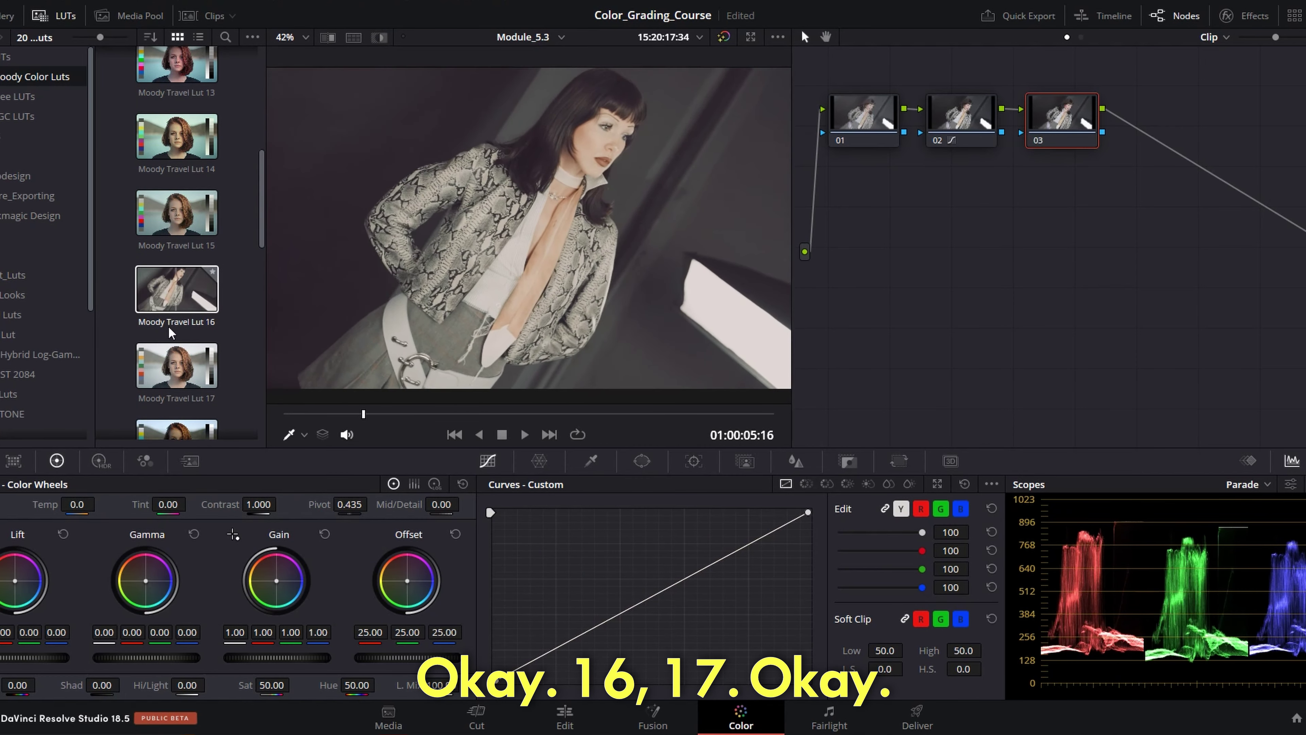
{"action": "scroll", "coordinate": [149, 368], "scroll_direction": "down", "scroll_amount": 1}
{"action": "left_click_drag", "start_coordinate": [149, 368], "coordinate": [1064, 117]}
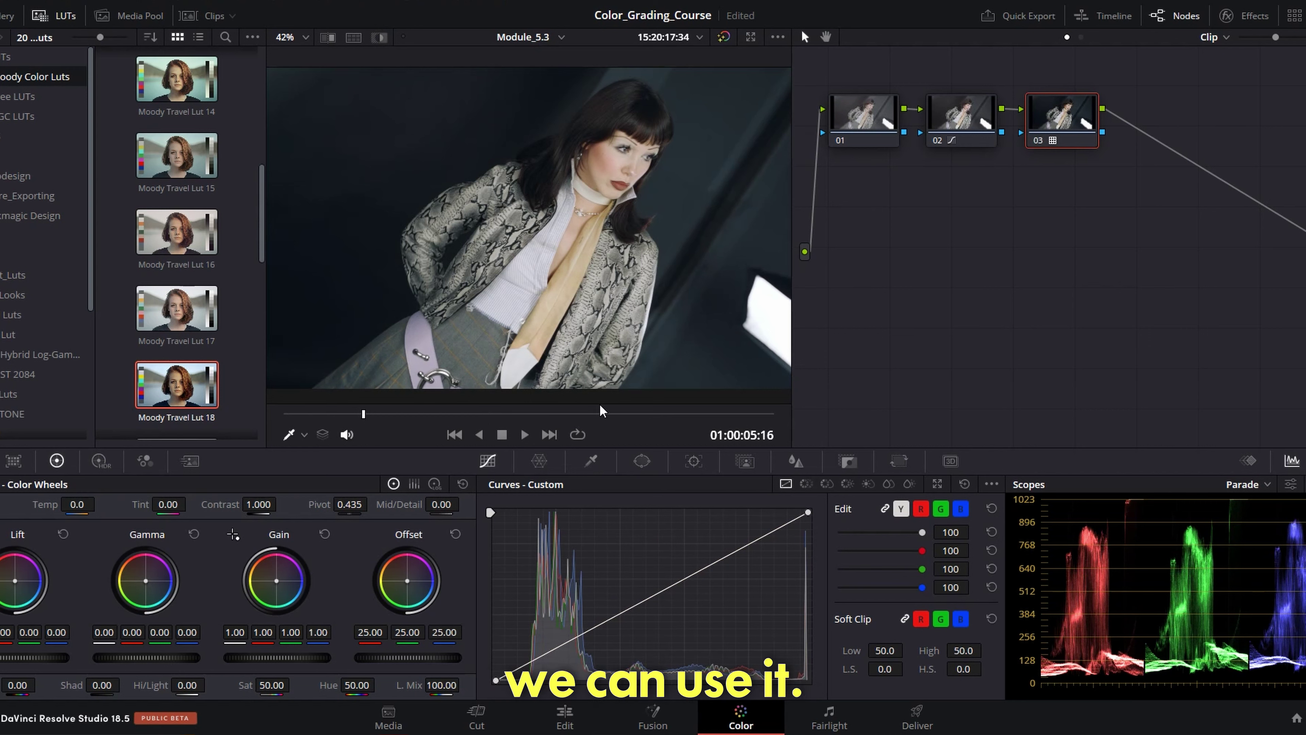
{"action": "left_click_drag", "start_coordinate": [366, 409], "coordinate": [665, 410]}
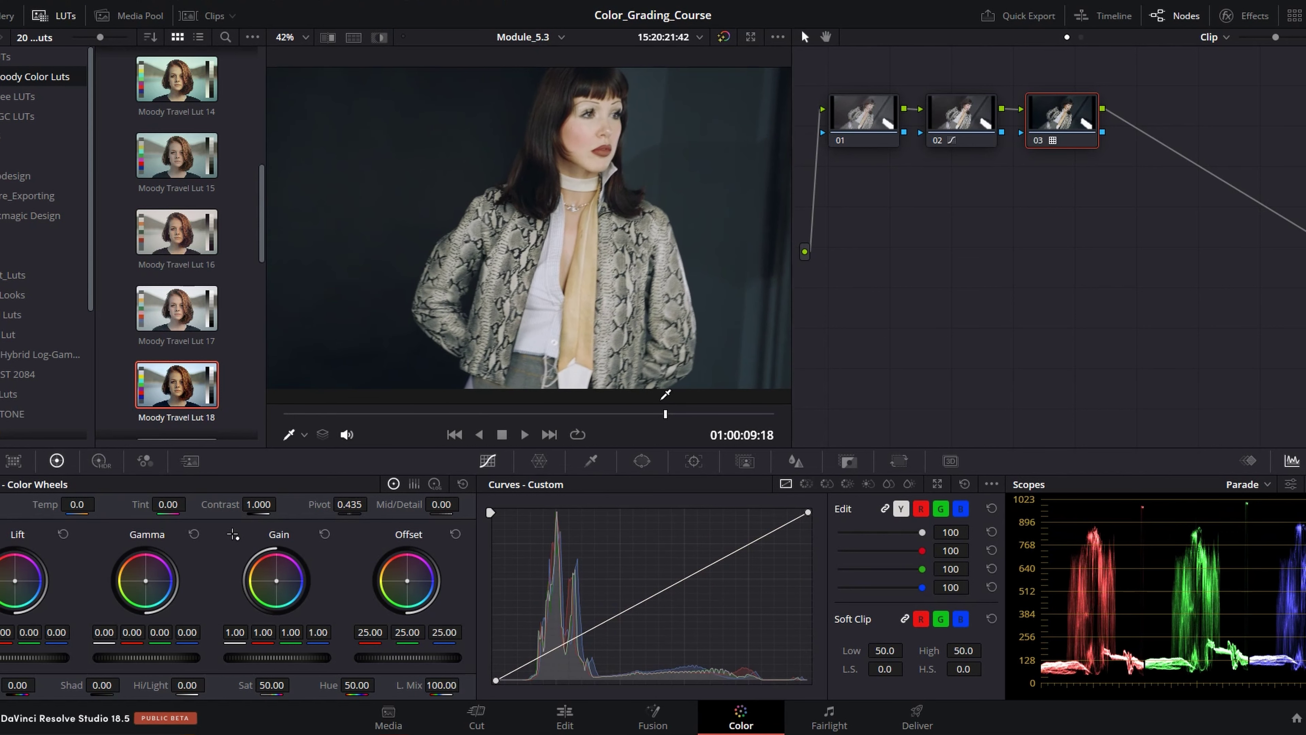
- Add node 04 and sample the woman's face skin tone with the HSL qualifier
{"action": "key", "text": "alt+s"}
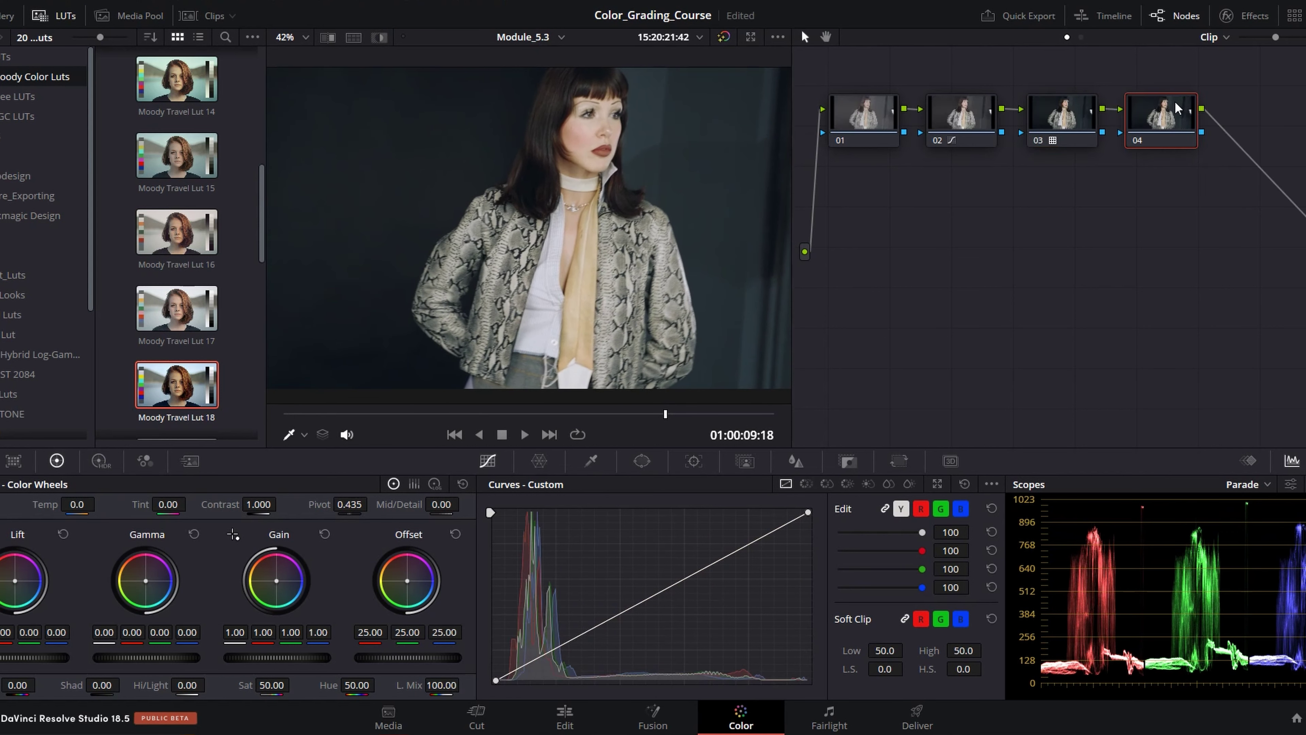
{"action": "left_click", "coordinate": [591, 460]}
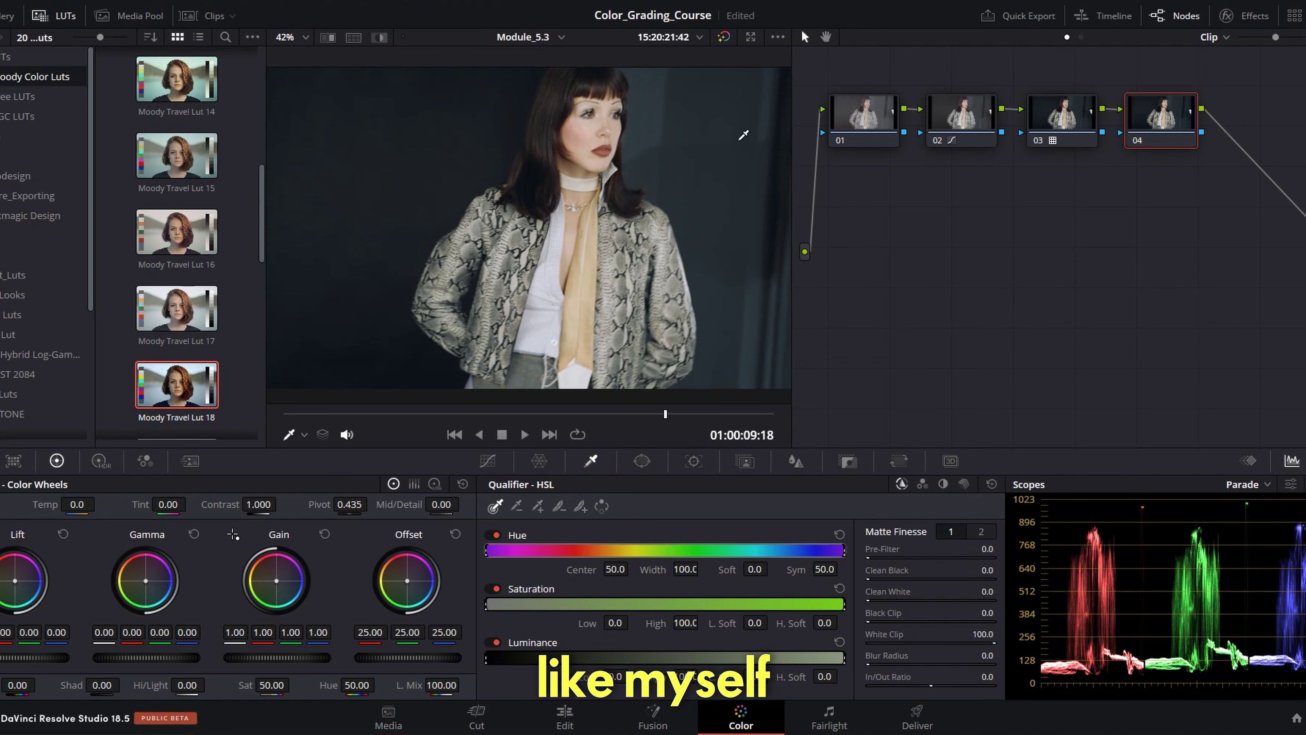
{"action": "scroll", "coordinate": [566, 232], "scroll_direction": "up", "scroll_amount": 5}
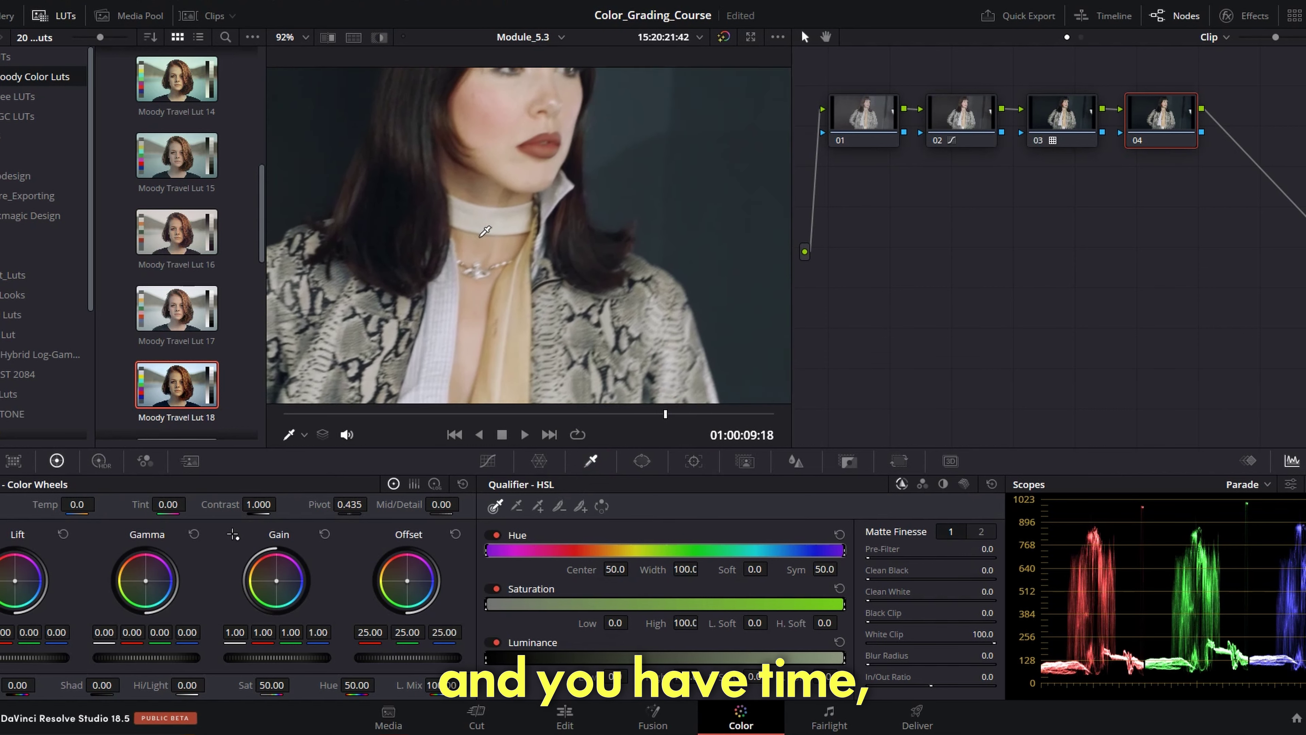
{"action": "left_click", "coordinate": [61, 16]}
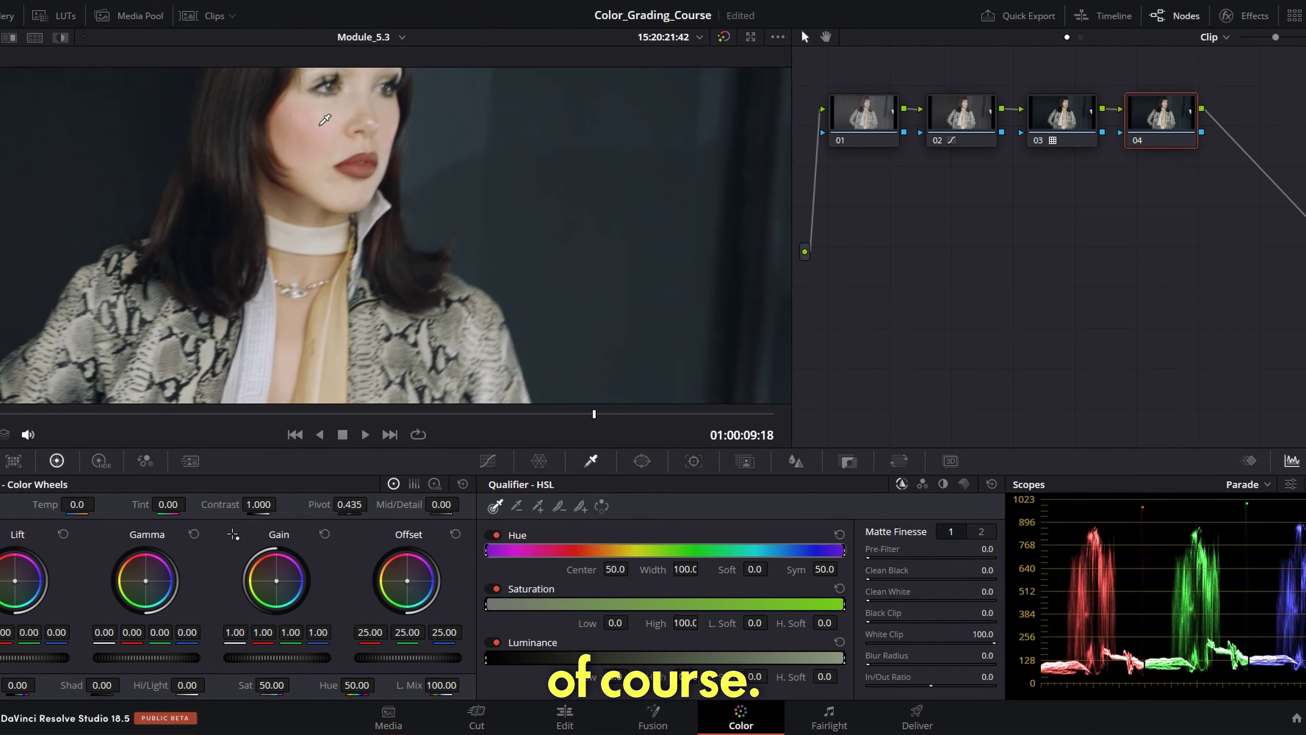
{"action": "left_click", "coordinate": [359, 133]}
{"action": "key", "text": "j"}
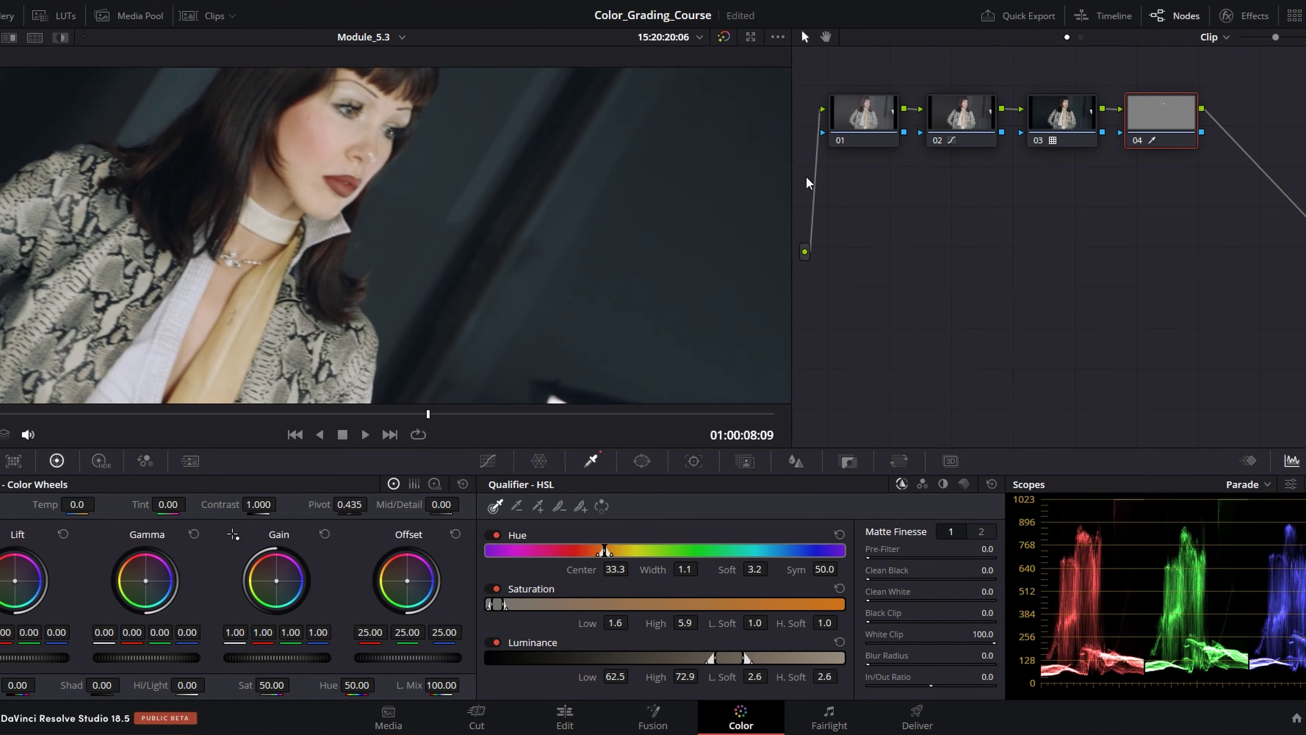
- Extend the skin selection across the face in highlight view and switch the scope to Vectorscope
{"action": "key", "text": "shift+h"}
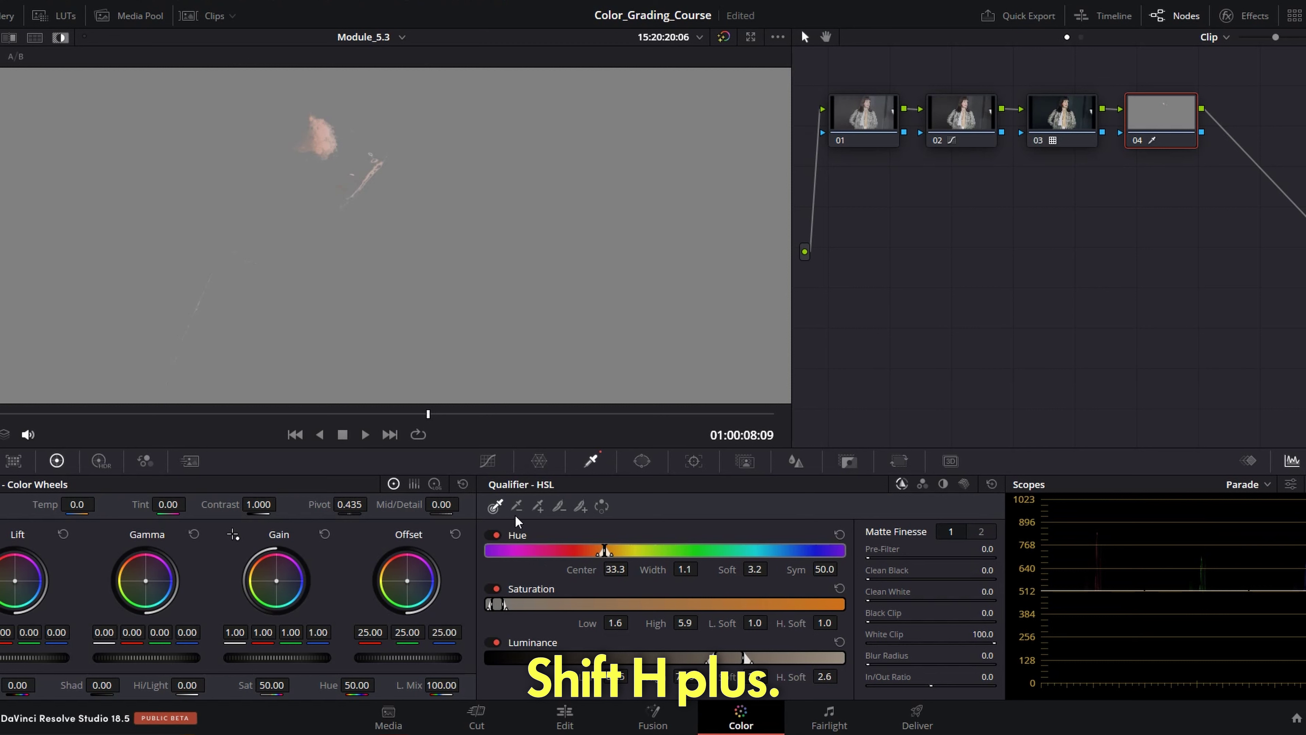
{"action": "mouse_move", "coordinate": [349, 172]}
{"action": "left_mouse_down"}
{"action": "mouse_move", "coordinate": [309, 157]}
{"action": "mouse_move", "coordinate": [371, 118]}
{"action": "mouse_move", "coordinate": [324, 148]}
{"action": "mouse_move", "coordinate": [315, 178]}
{"action": "left_mouse_up"}
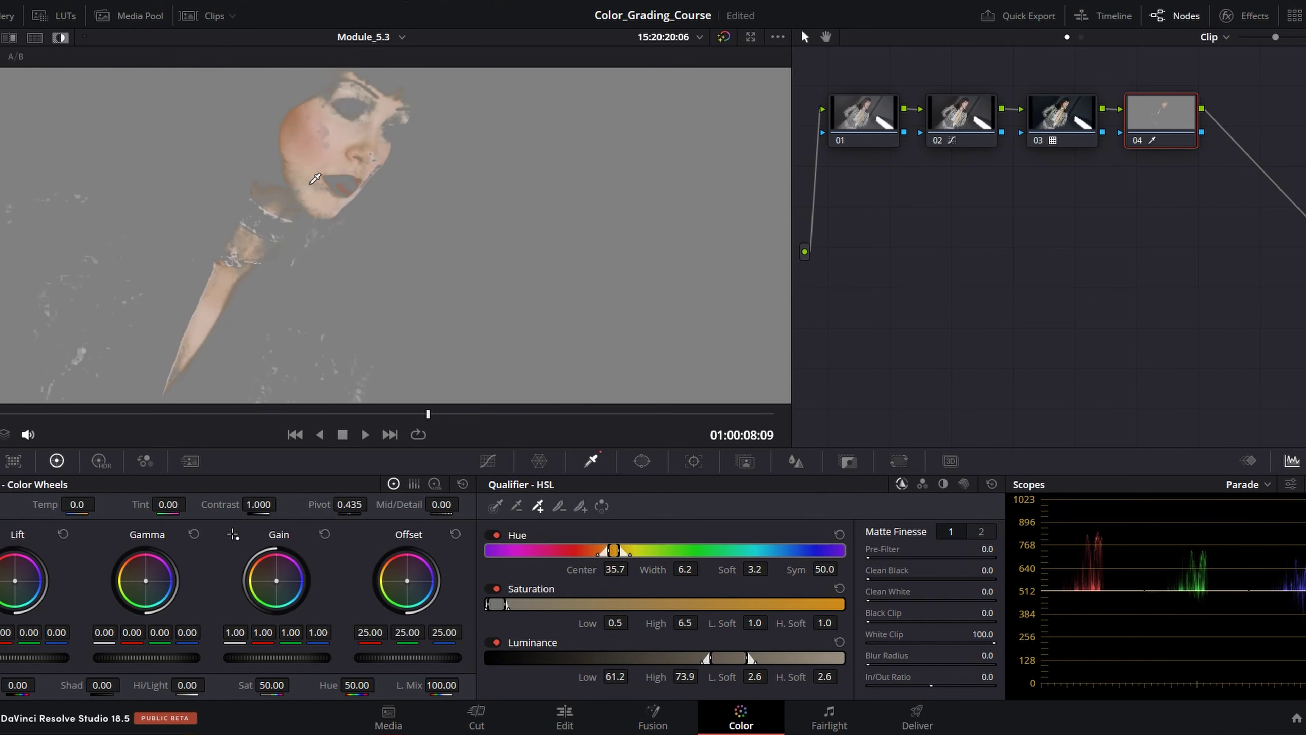
{"action": "left_click_drag", "start_coordinate": [334, 122], "coordinate": [334, 132]}
{"action": "left_click", "coordinate": [1255, 485]}
{"action": "left_click", "coordinate": [1265, 538]}
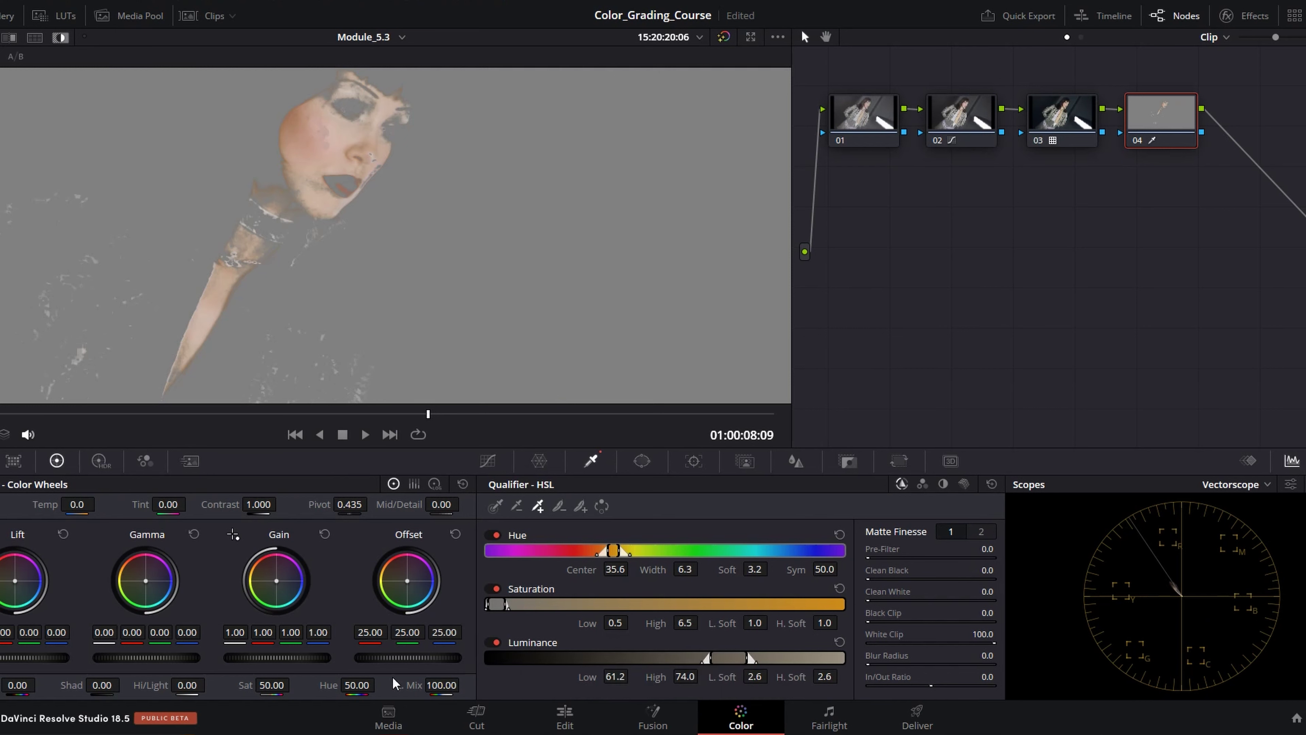
- Raise node 04's skin saturation to 54.80 and compare the node bypassed and enabled
{"action": "left_click_drag", "start_coordinate": [271, 684], "coordinate": [295, 683]}
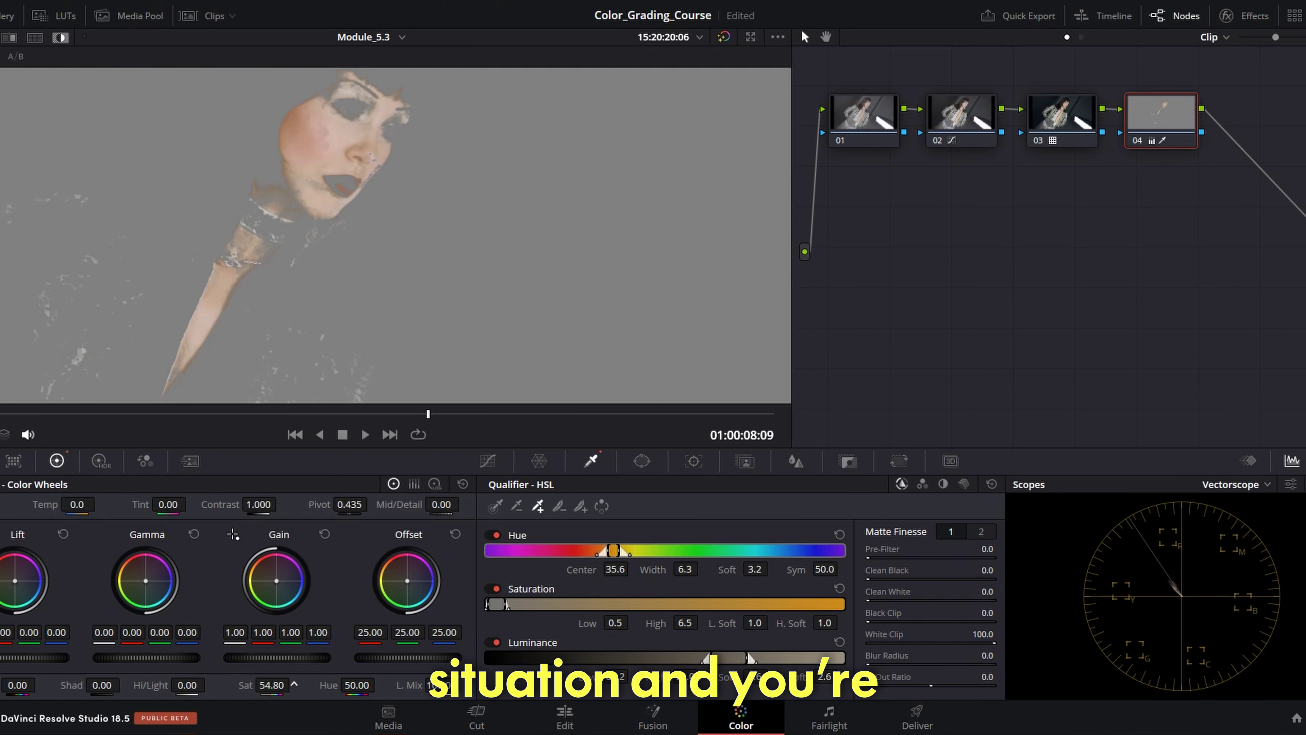
{"action": "key", "text": "shift+h"}
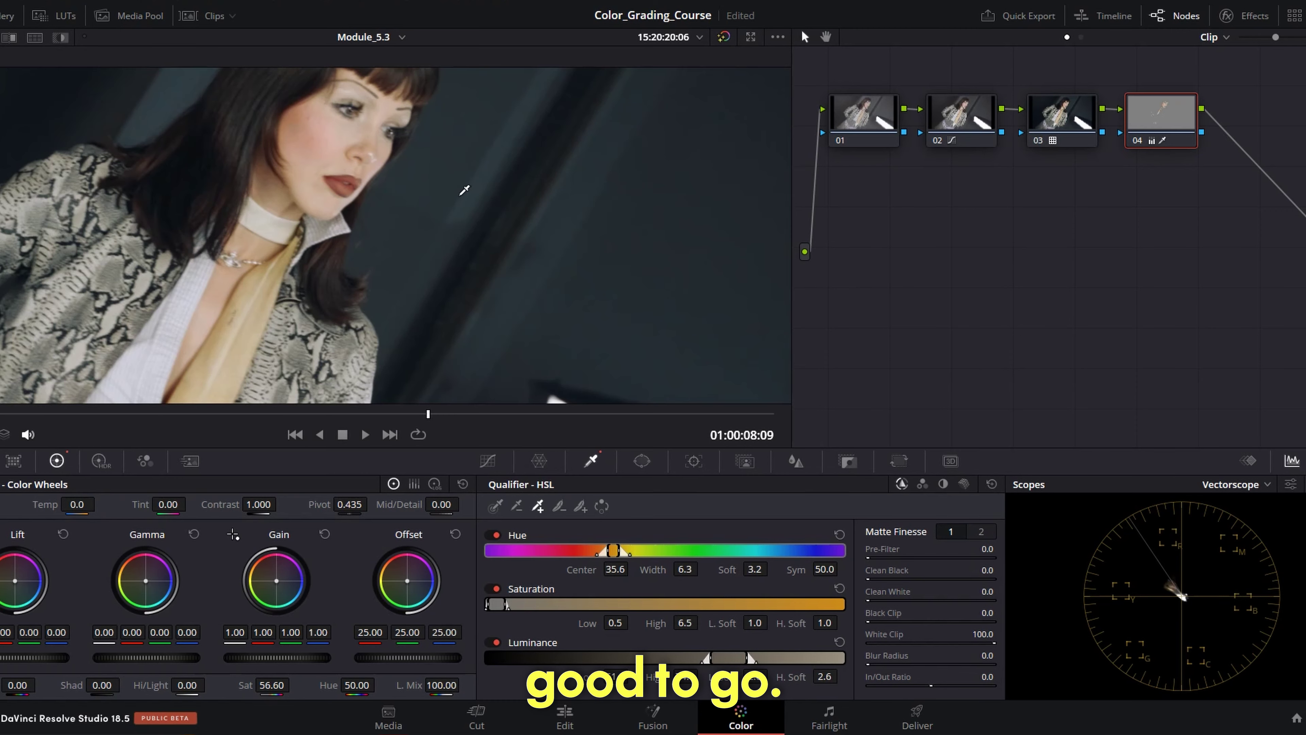
{"action": "scroll", "coordinate": [466, 195], "scroll_direction": "down", "scroll_amount": 4}
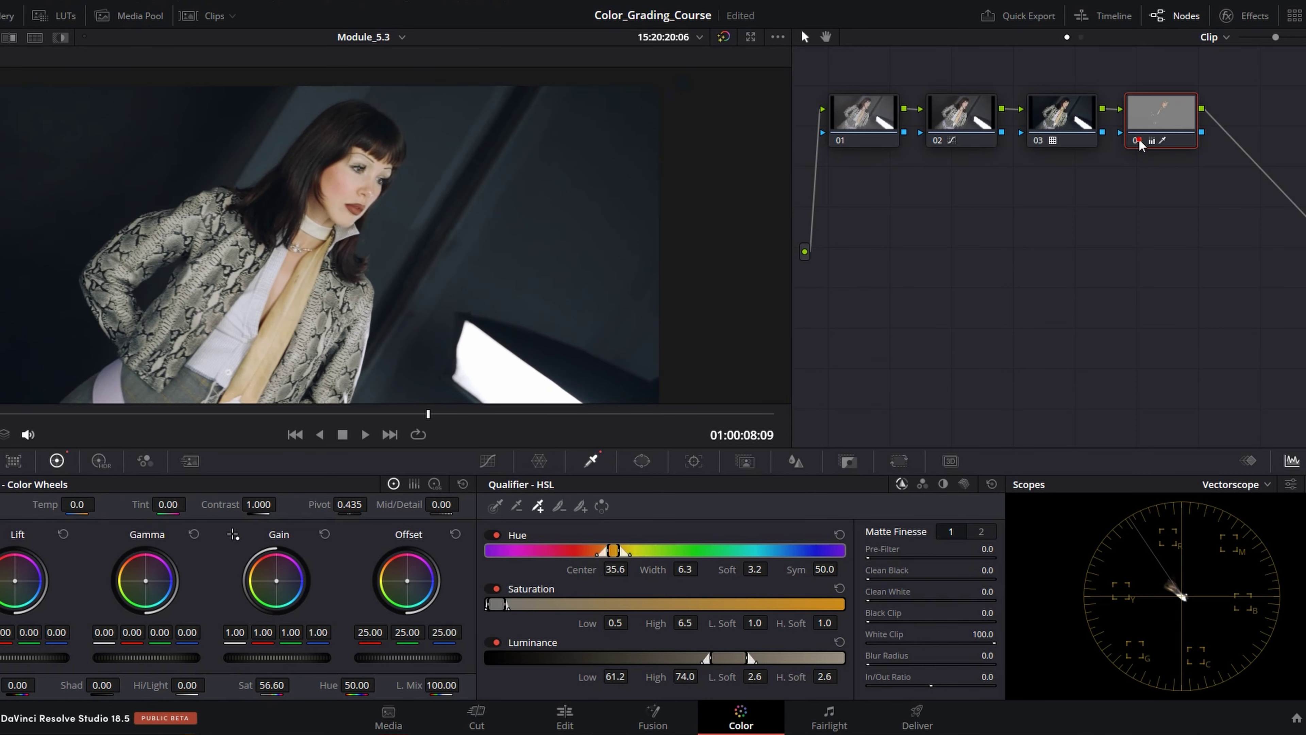
{"action": "scroll", "coordinate": [391, 260], "scroll_direction": "down", "scroll_amount": 2}
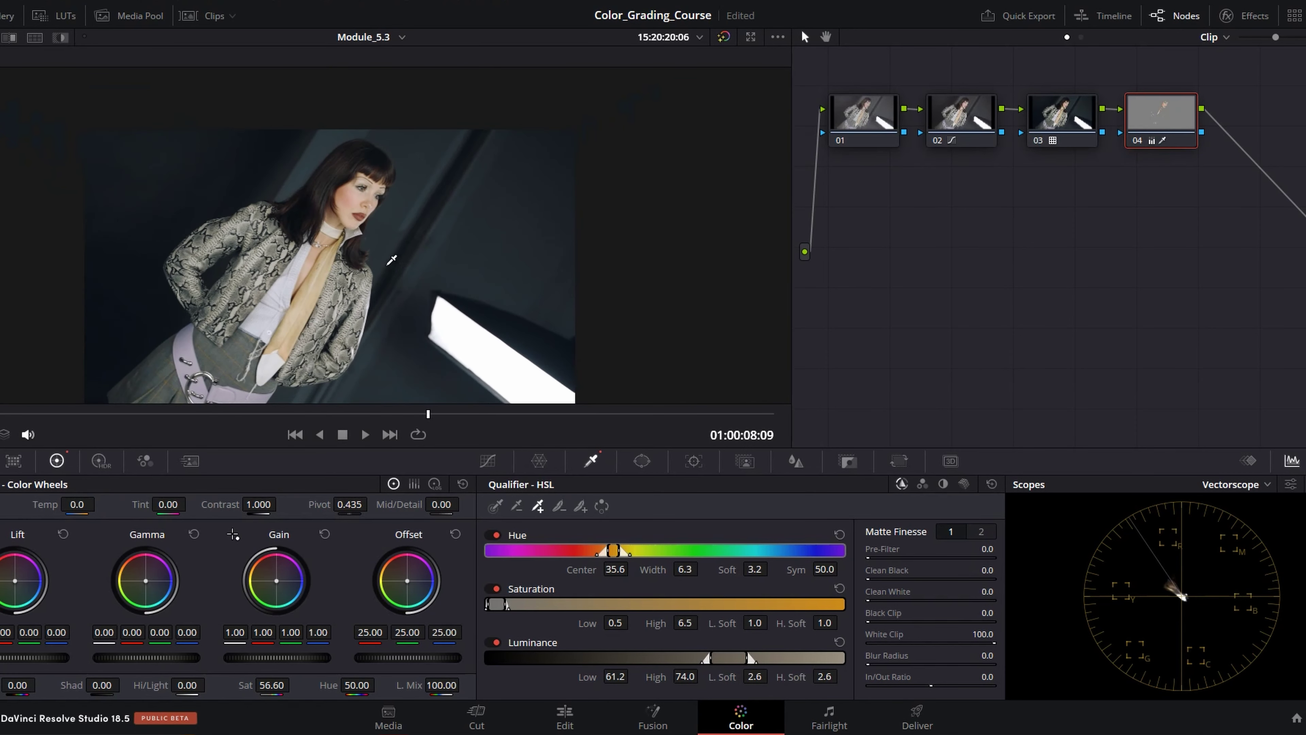
{"action": "scroll", "coordinate": [391, 260], "scroll_direction": "up", "scroll_amount": 4}
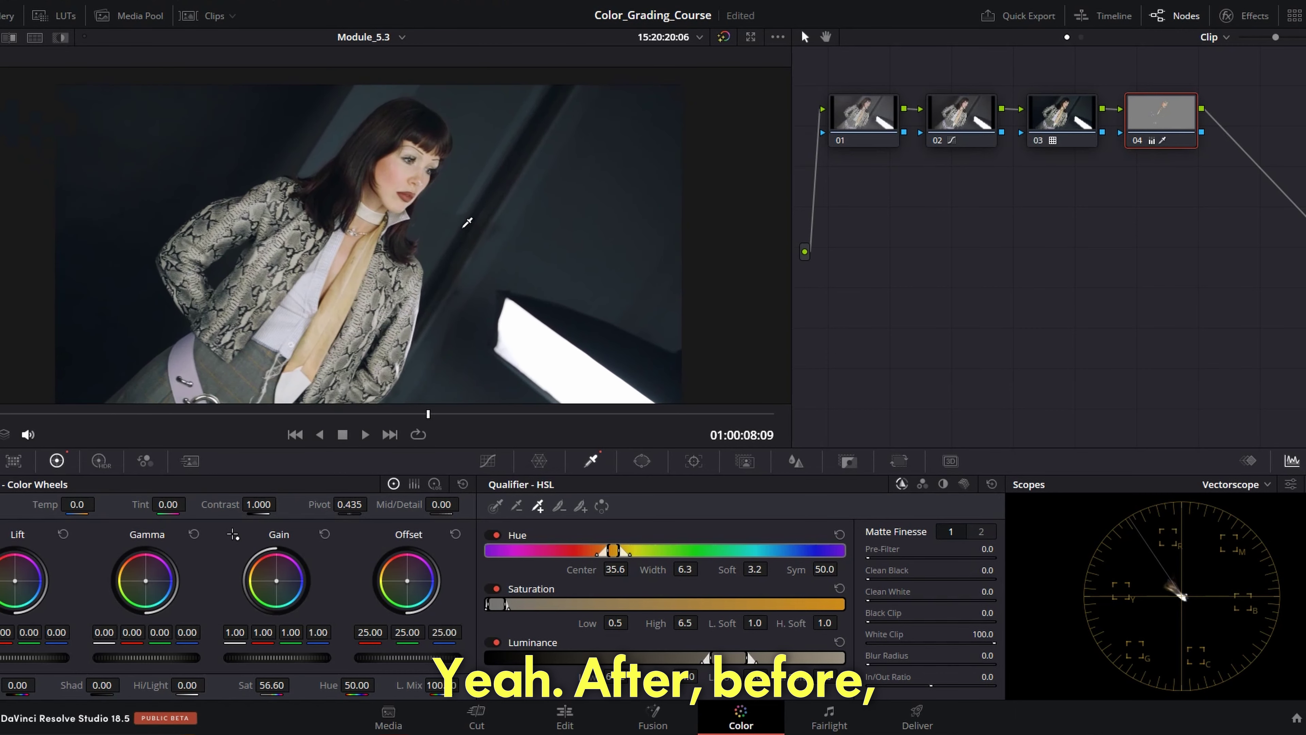
{"action": "scroll", "coordinate": [467, 223], "scroll_direction": "down", "scroll_amount": 2}
{"action": "left_click", "coordinate": [1137, 142]}
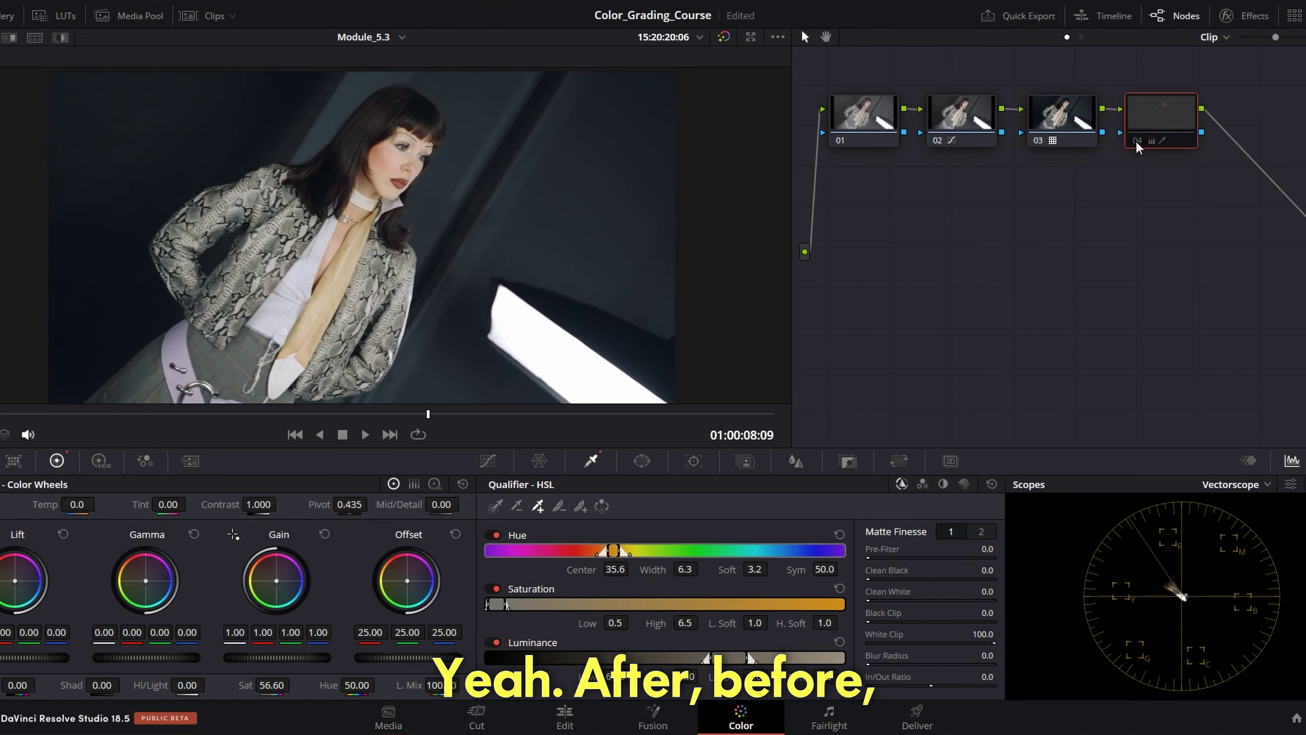
{"action": "left_click", "coordinate": [1138, 141]}
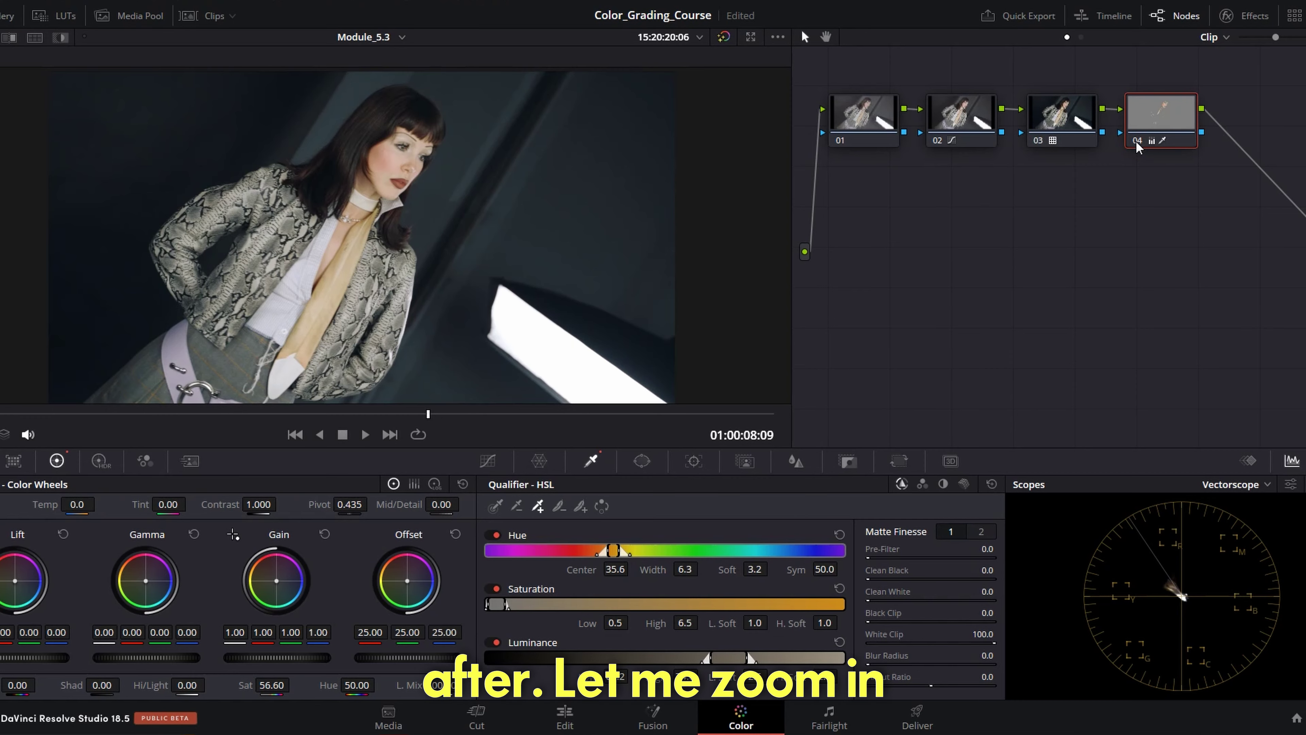
{"action": "scroll", "coordinate": [415, 330], "scroll_direction": "up", "scroll_amount": 6}
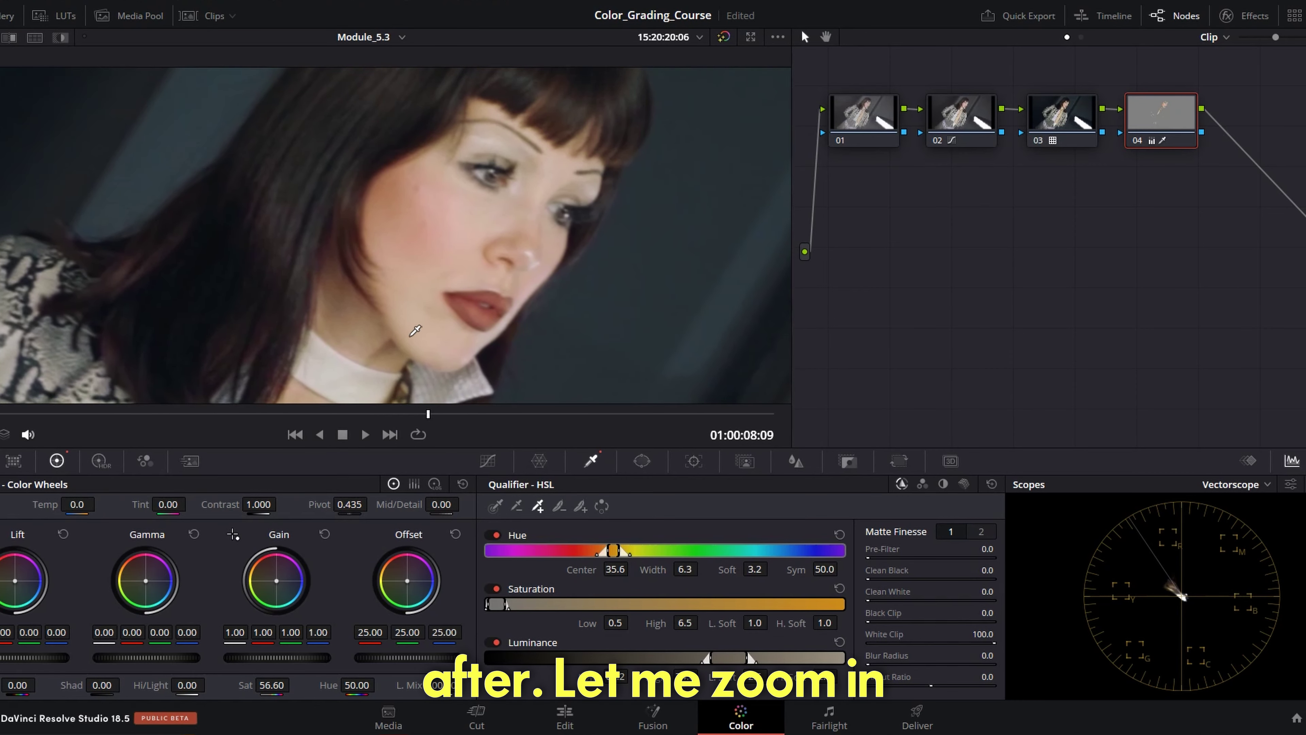
- Keep Playback > Timeline Proxy Resolution at Full
{"action": "left_click", "coordinate": [280, 2]}
{"action": "mouse_move", "coordinate": [351, 54]}
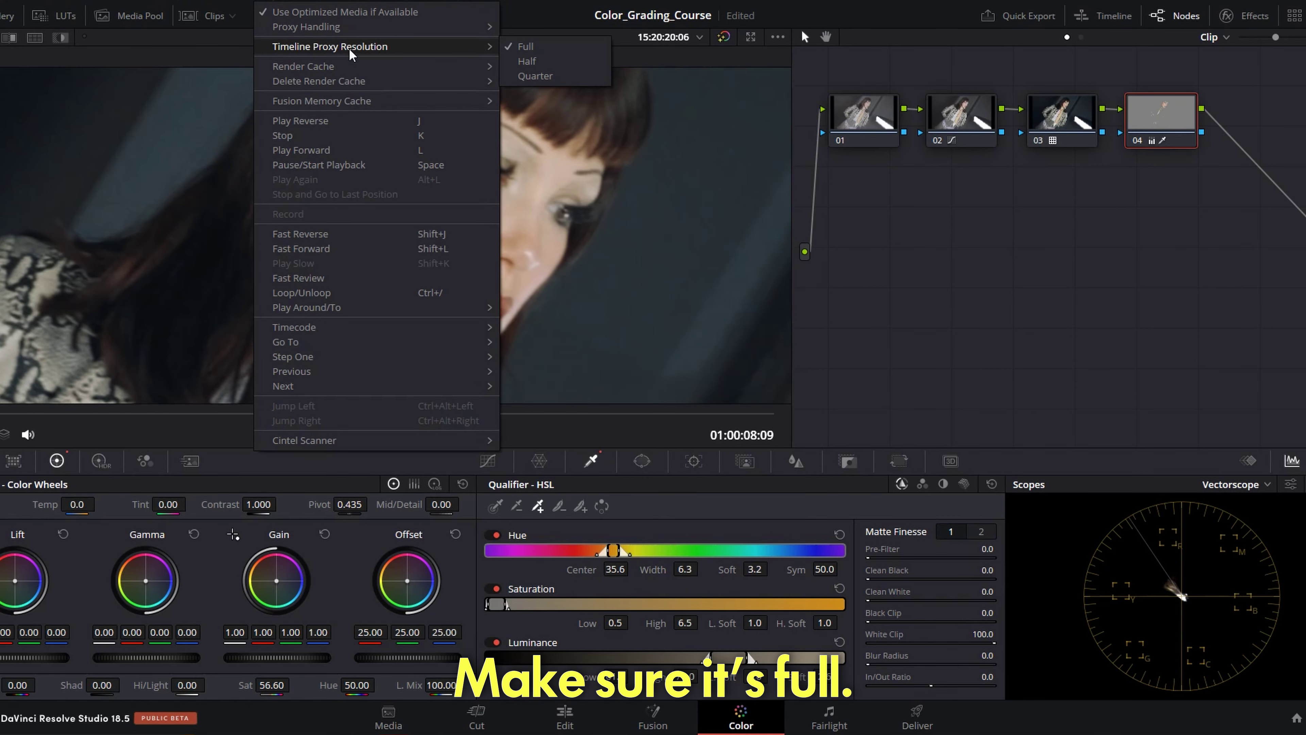
{"action": "left_click", "coordinate": [525, 47]}
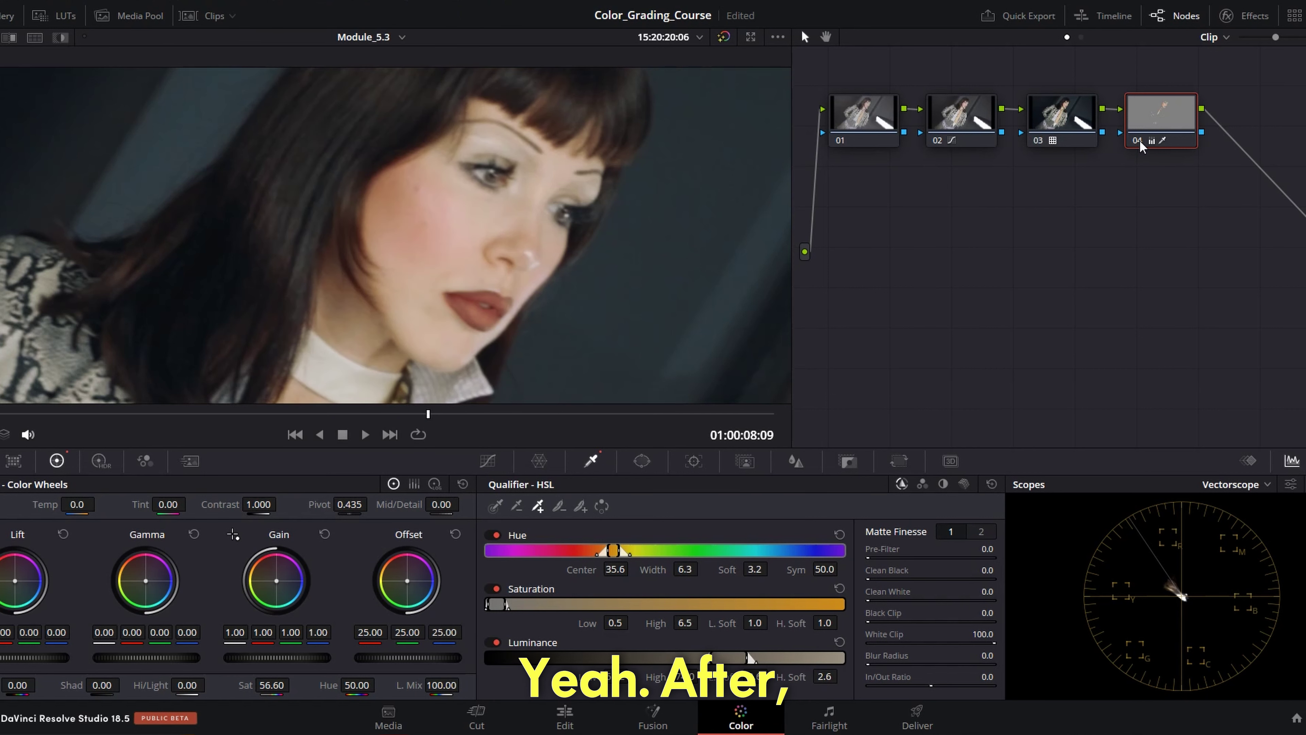
- Compare node 04's skin boost before and after by toggling it with Ctrl+D
{"action": "key", "text": "ctrl+d"}
{"action": "key", "text": "ctrl+d"}
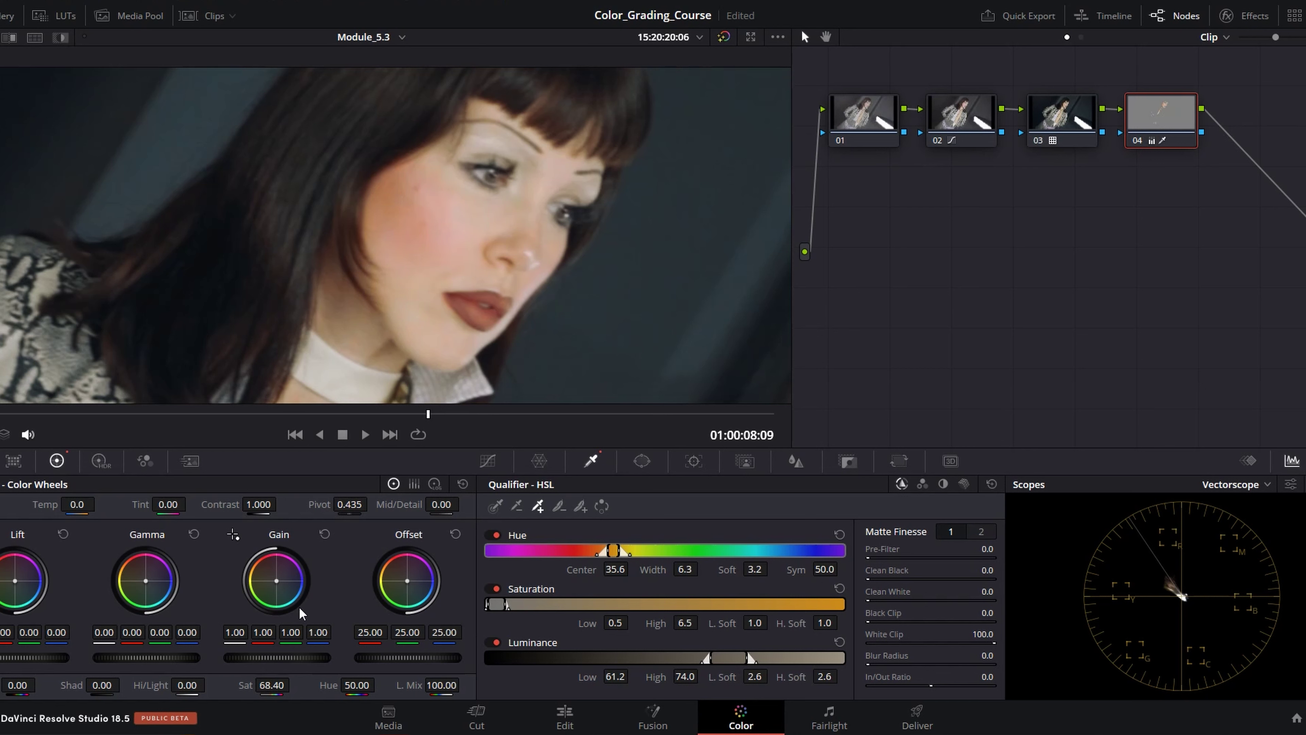
{"action": "key", "text": "ctrl+d"}
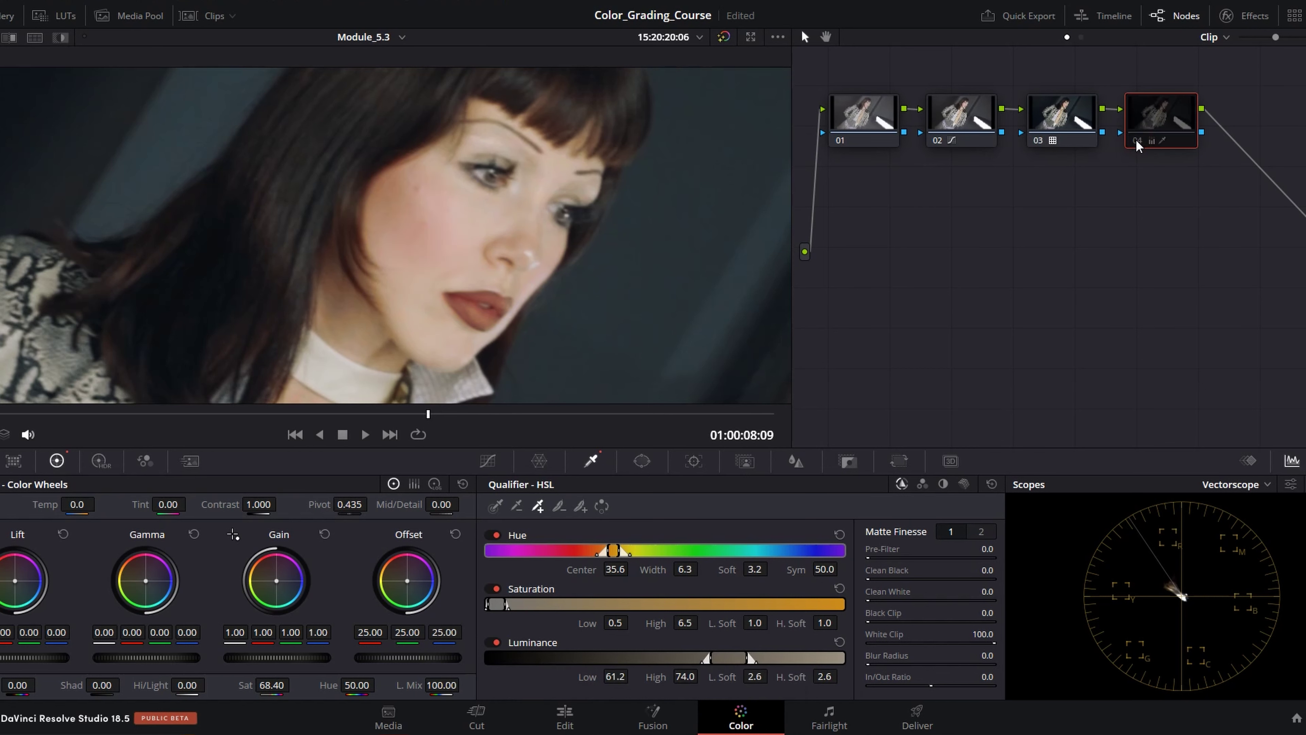
{"action": "key", "text": "ctrl+d"}
{"action": "scroll", "coordinate": [417, 218], "scroll_direction": "down", "scroll_amount": 6}
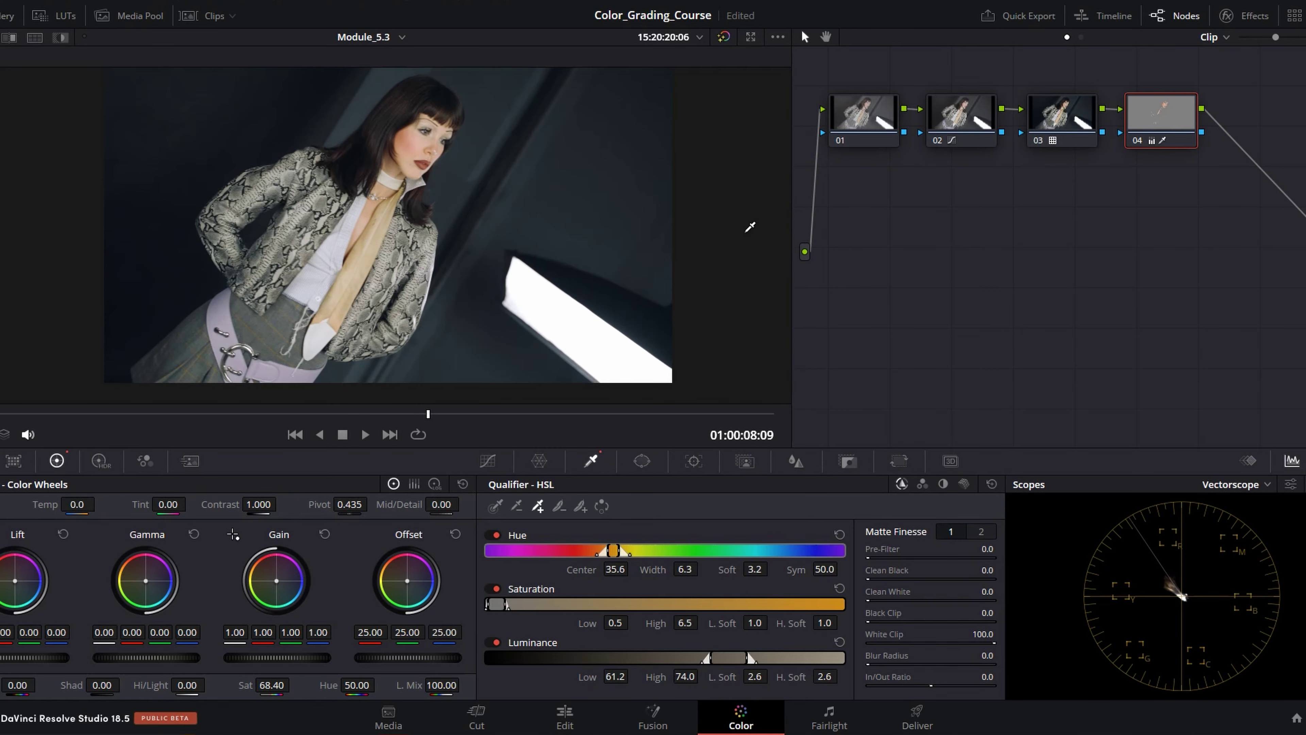
{"action": "key", "text": "ctrl+d"}
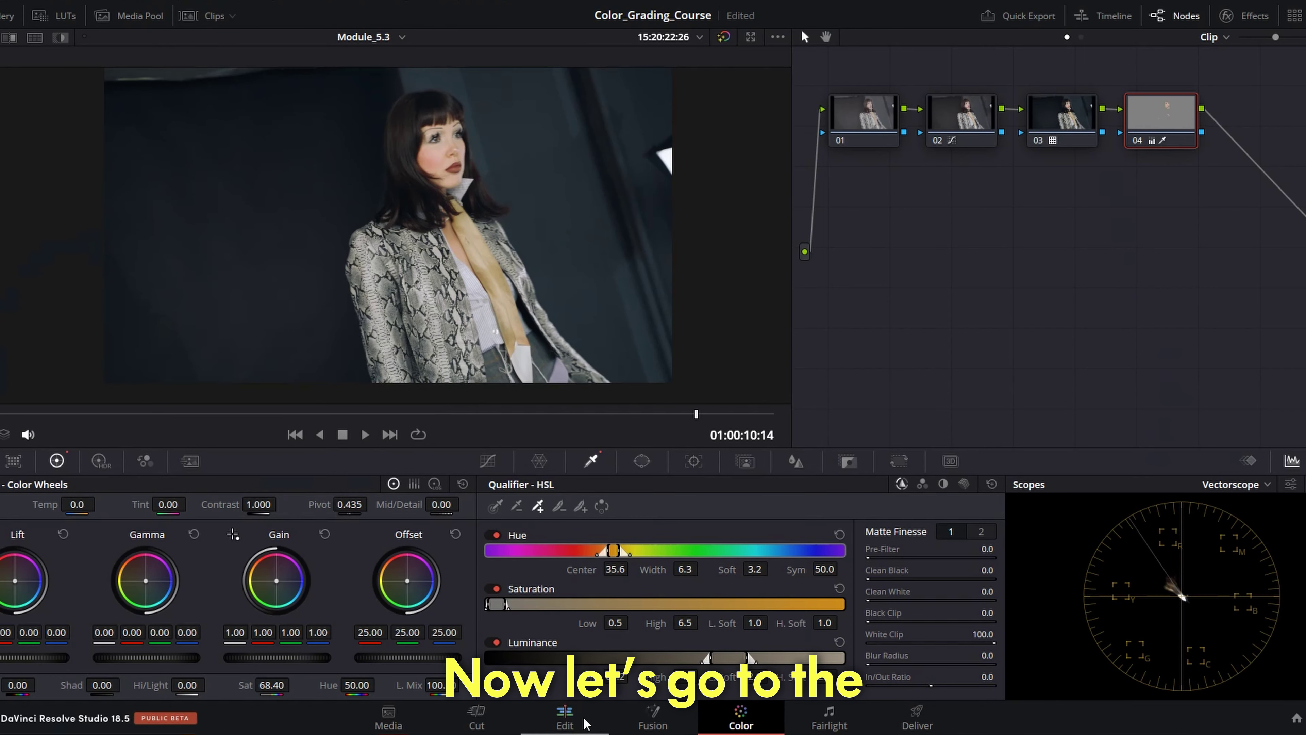
- Move the Edit page playhead onto the casino clip C0921
{"action": "left_click", "coordinate": [571, 720]}
{"action": "left_click_drag", "start_coordinate": [539, 508], "coordinate": [613, 507]}
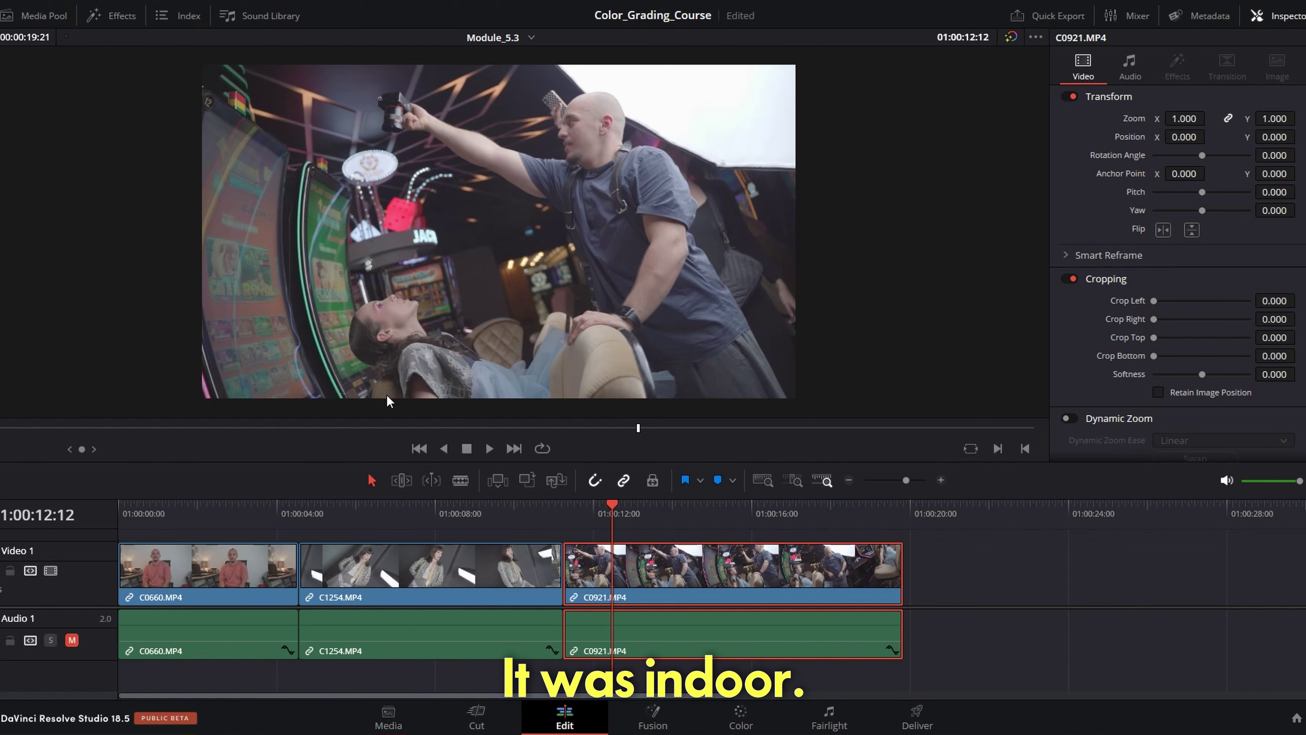
- Add two serial nodes to the casino clip and open node 02's custom curves
{"action": "left_click", "coordinate": [748, 722]}
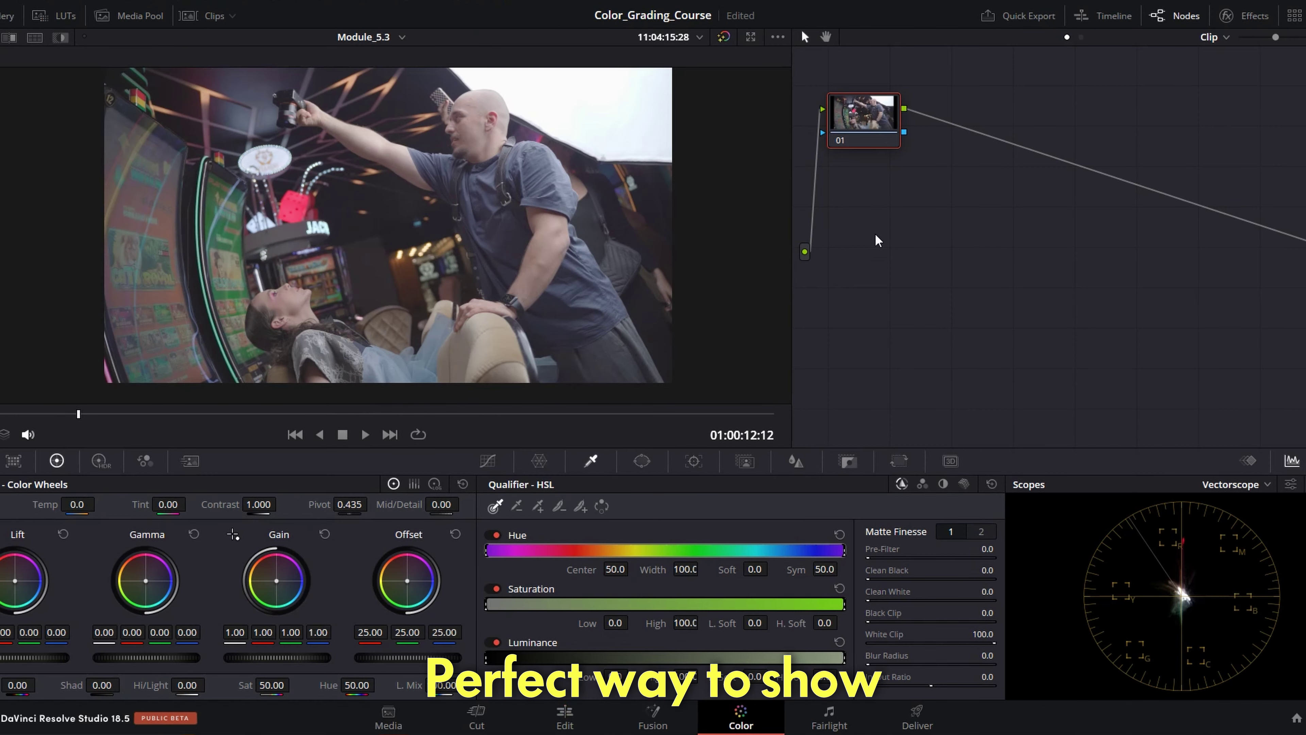
{"action": "key", "text": "alt+s"}
{"action": "key", "text": "alt+s"}
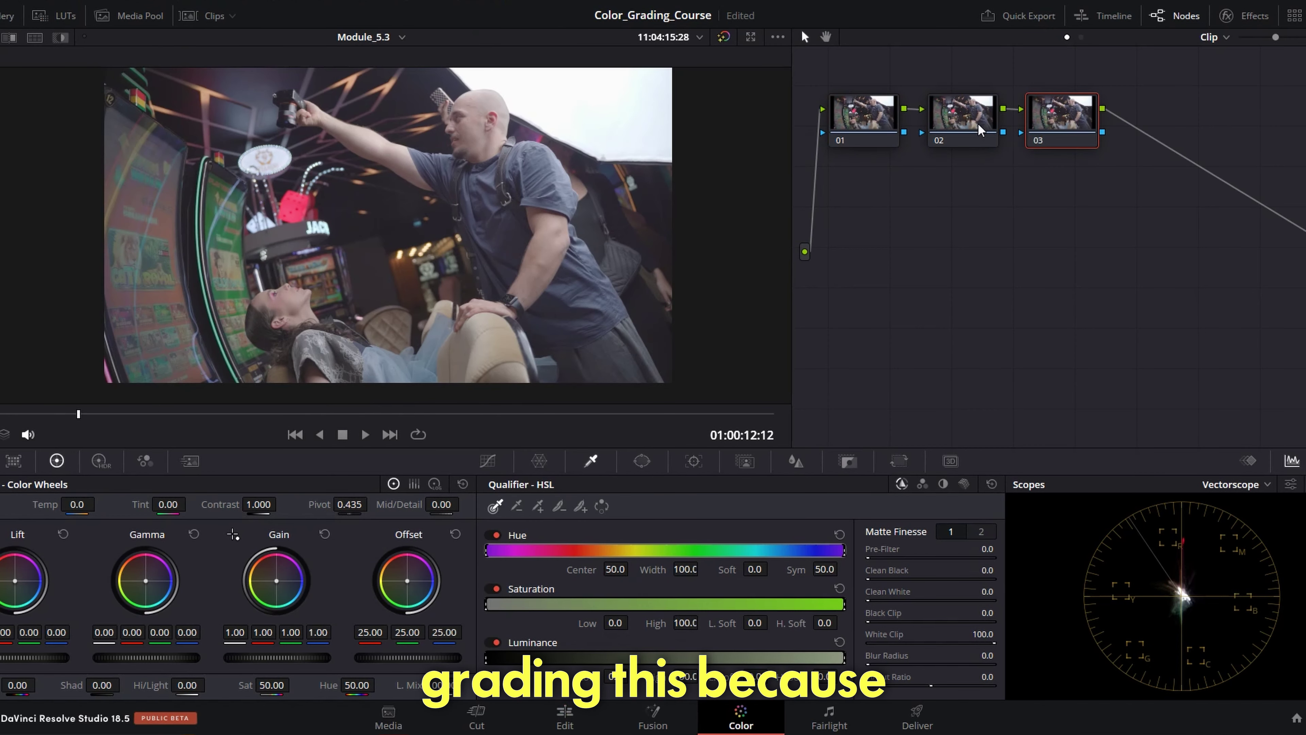
{"action": "left_click", "coordinate": [957, 120]}
{"action": "mouse_move", "coordinate": [1070, 125]}
{"action": "left_mouse_down"}
{"action": "mouse_move", "coordinate": [1157, 113]}
{"action": "mouse_move", "coordinate": [1088, 135]}
{"action": "left_mouse_up"}
{"action": "left_click", "coordinate": [957, 129]}
{"action": "left_click", "coordinate": [488, 461]}
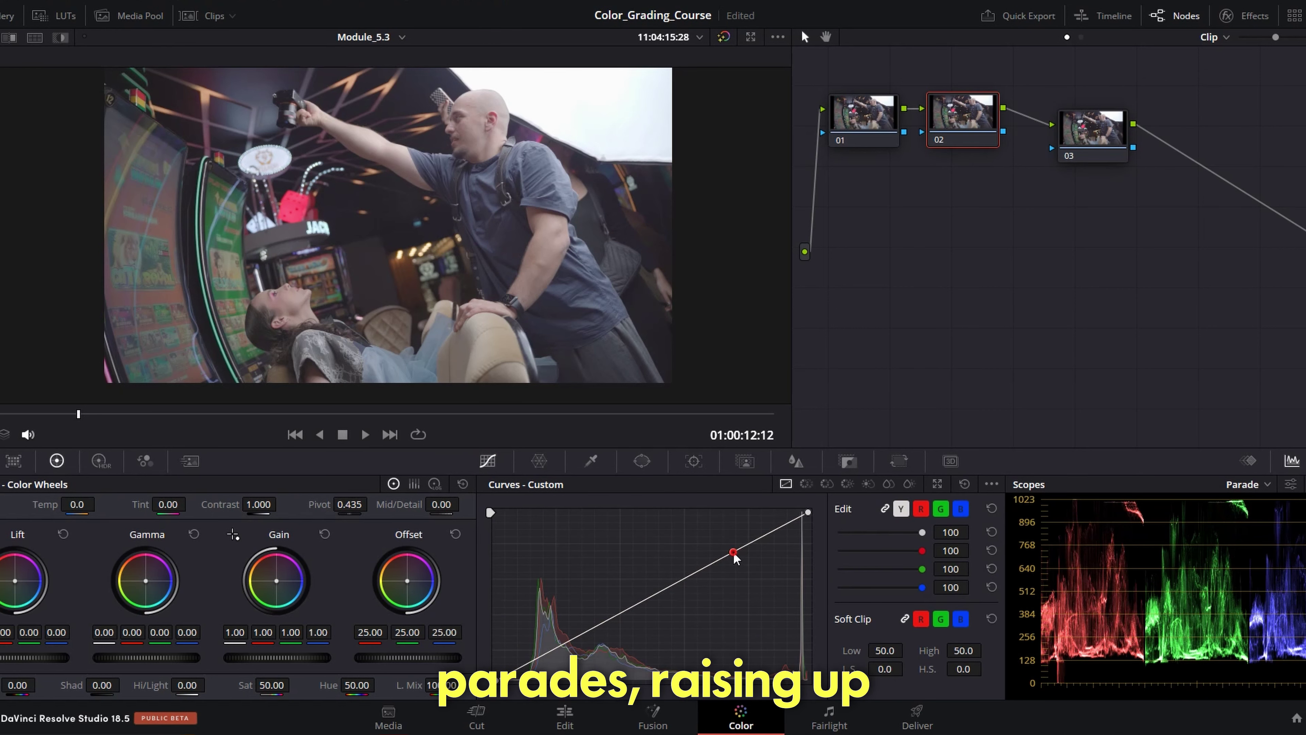
- Shape node 02's S-curve, raising highlights and lowering shadows, and compare it bypassed
{"action": "left_click_drag", "start_coordinate": [720, 560], "coordinate": [715, 549]}
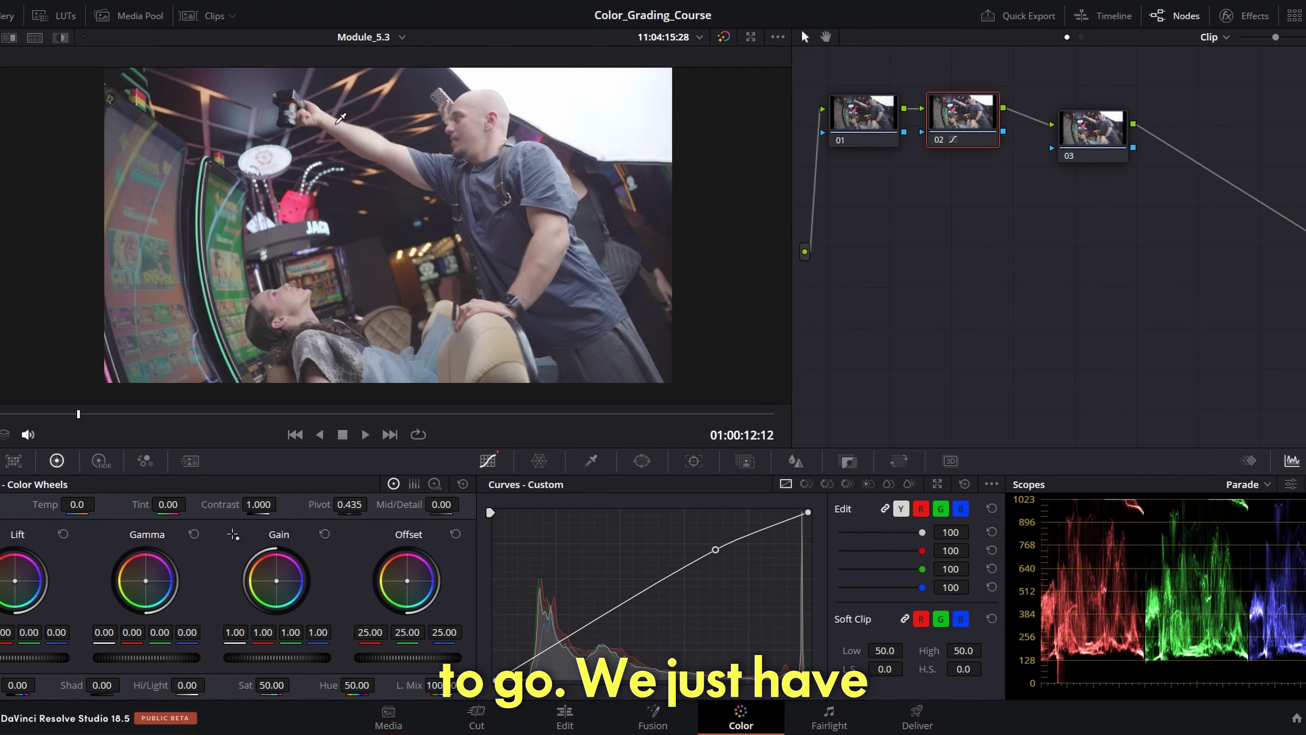
{"action": "scroll", "coordinate": [340, 118], "scroll_direction": "up", "scroll_amount": 5}
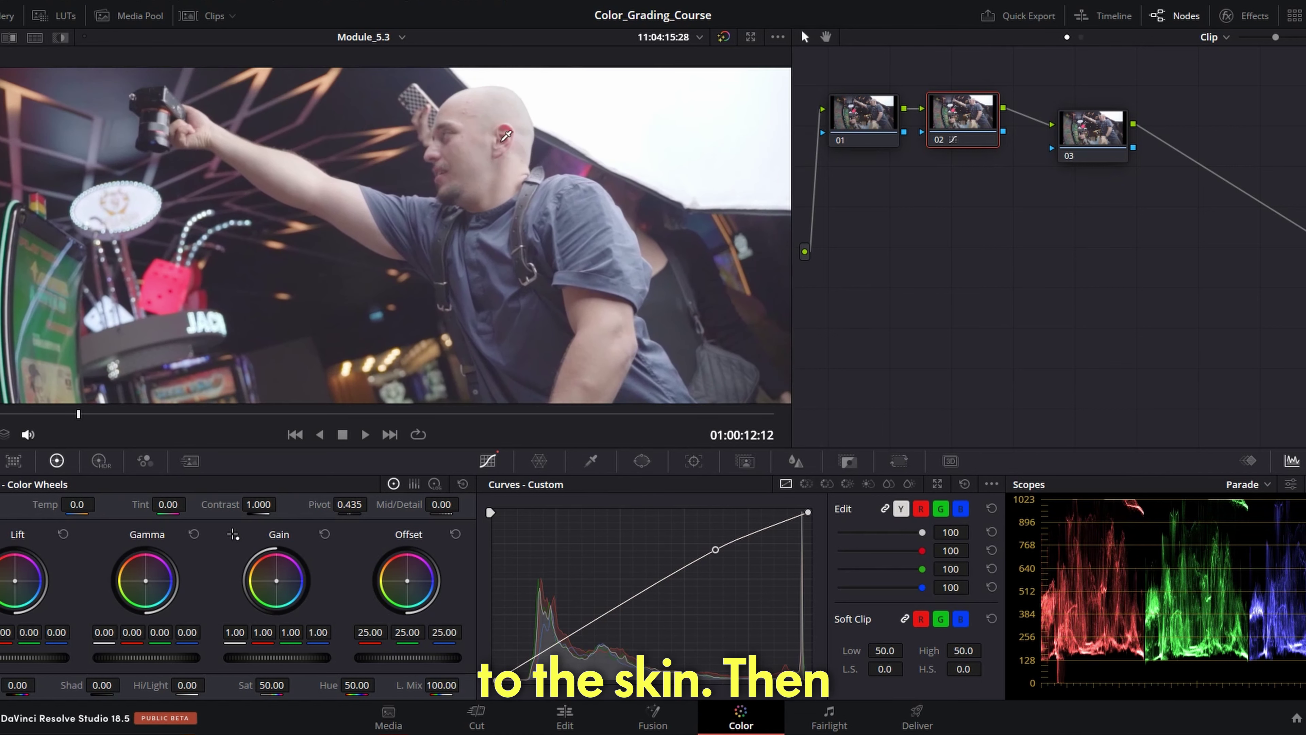
{"action": "left_click_drag", "start_coordinate": [603, 645], "coordinate": [583, 652]}
{"action": "scroll", "coordinate": [453, 220], "scroll_direction": "down", "scroll_amount": 5}
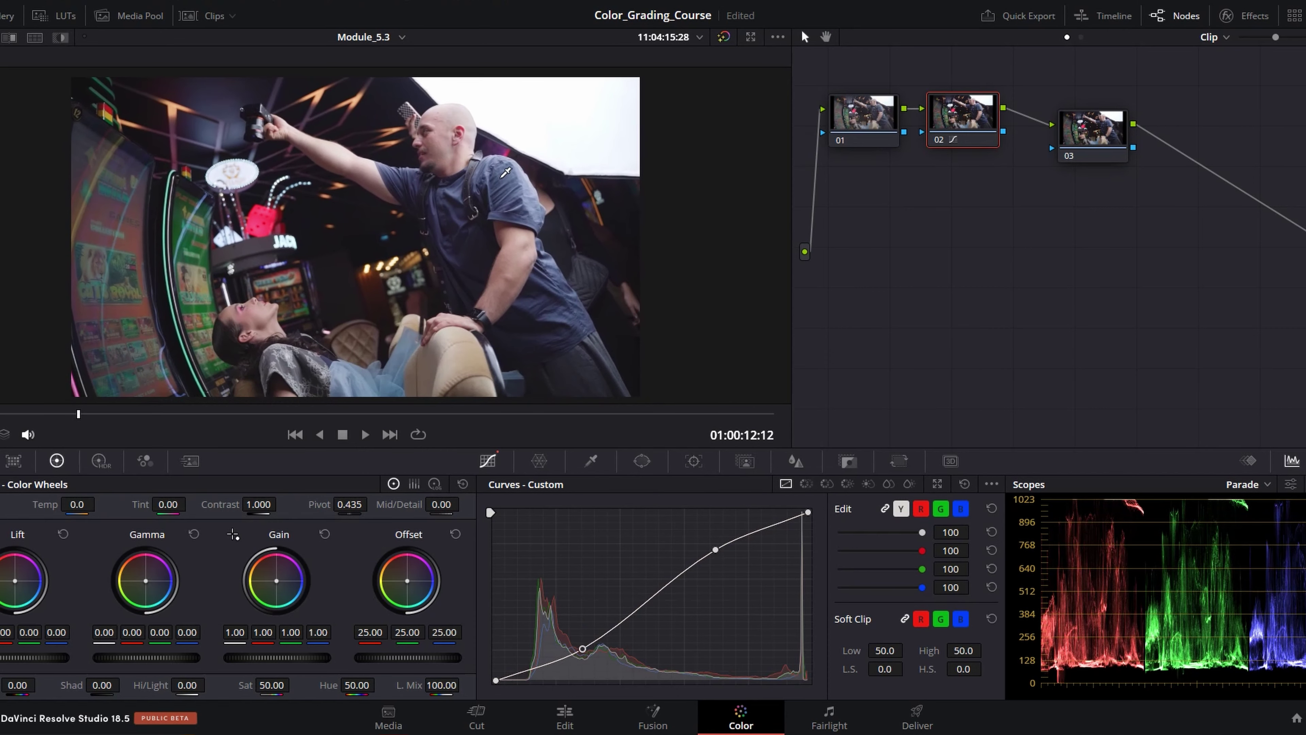
{"action": "left_click", "coordinate": [939, 140]}
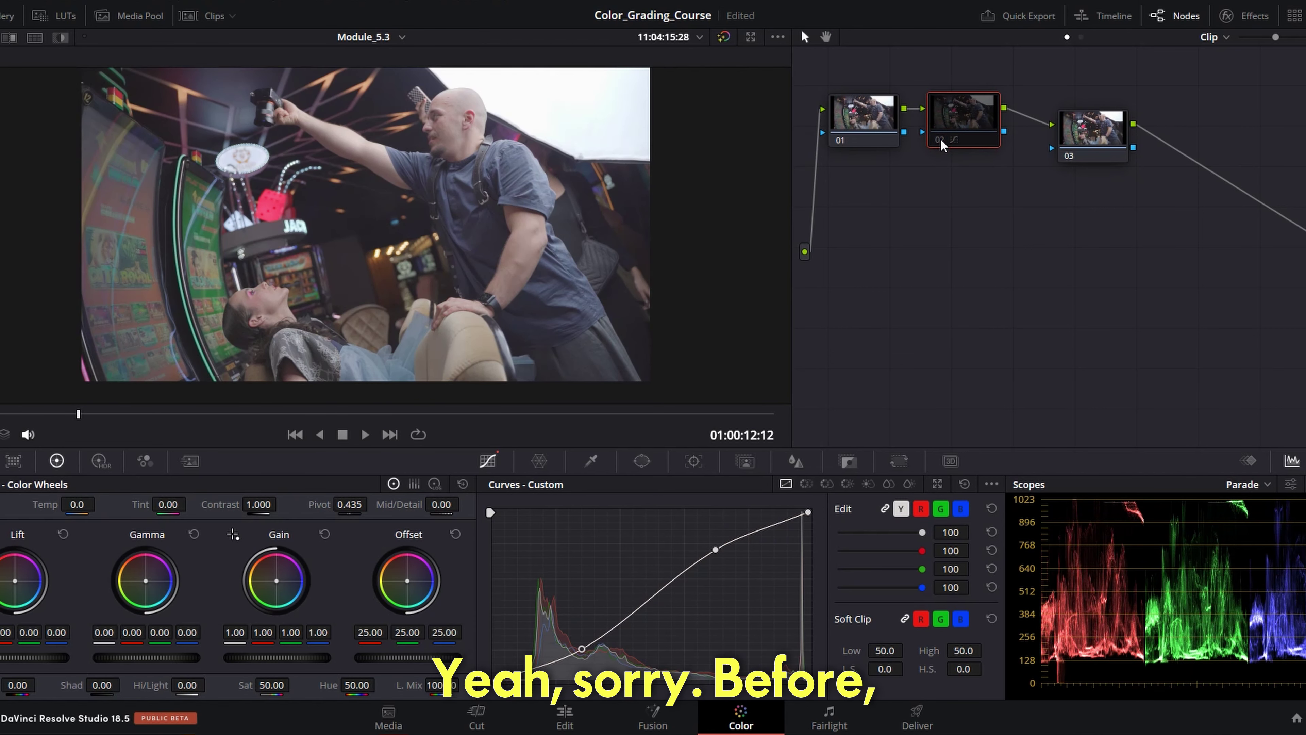
{"action": "key", "text": "ctrl+d"}
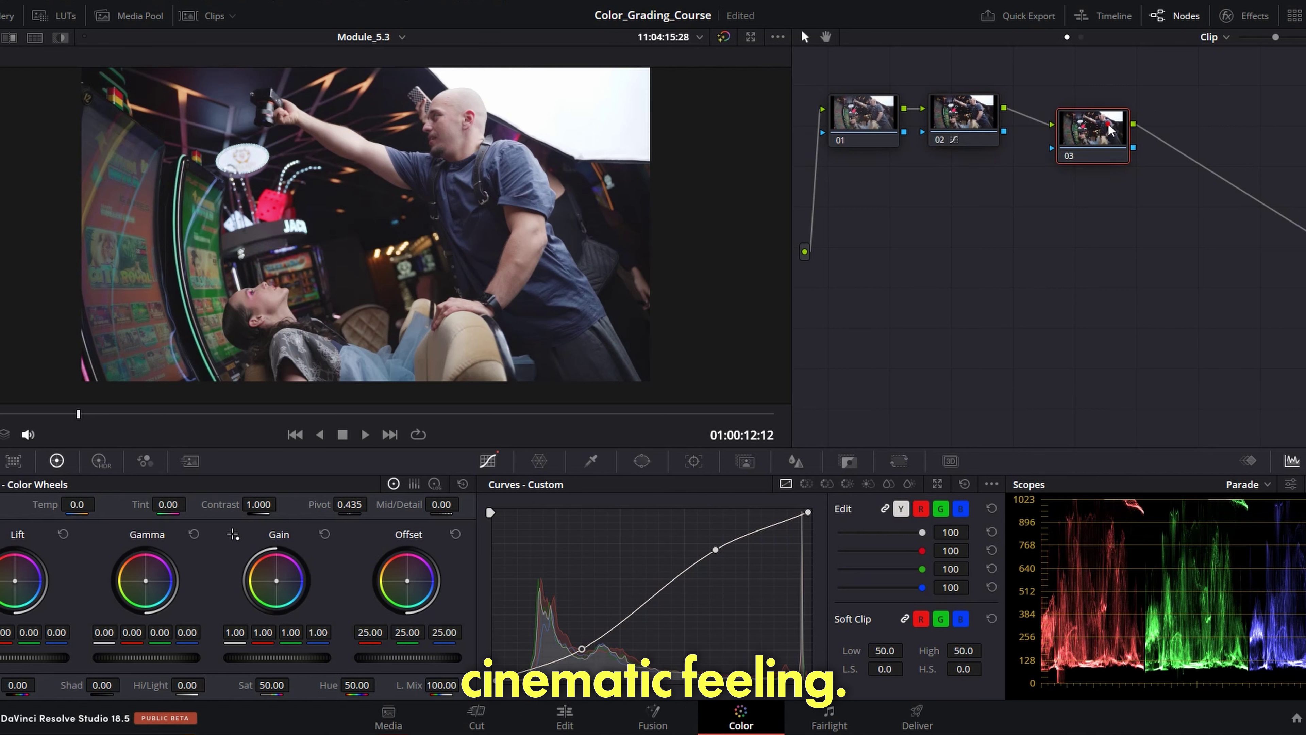
{"action": "left_click", "coordinate": [853, 125]}
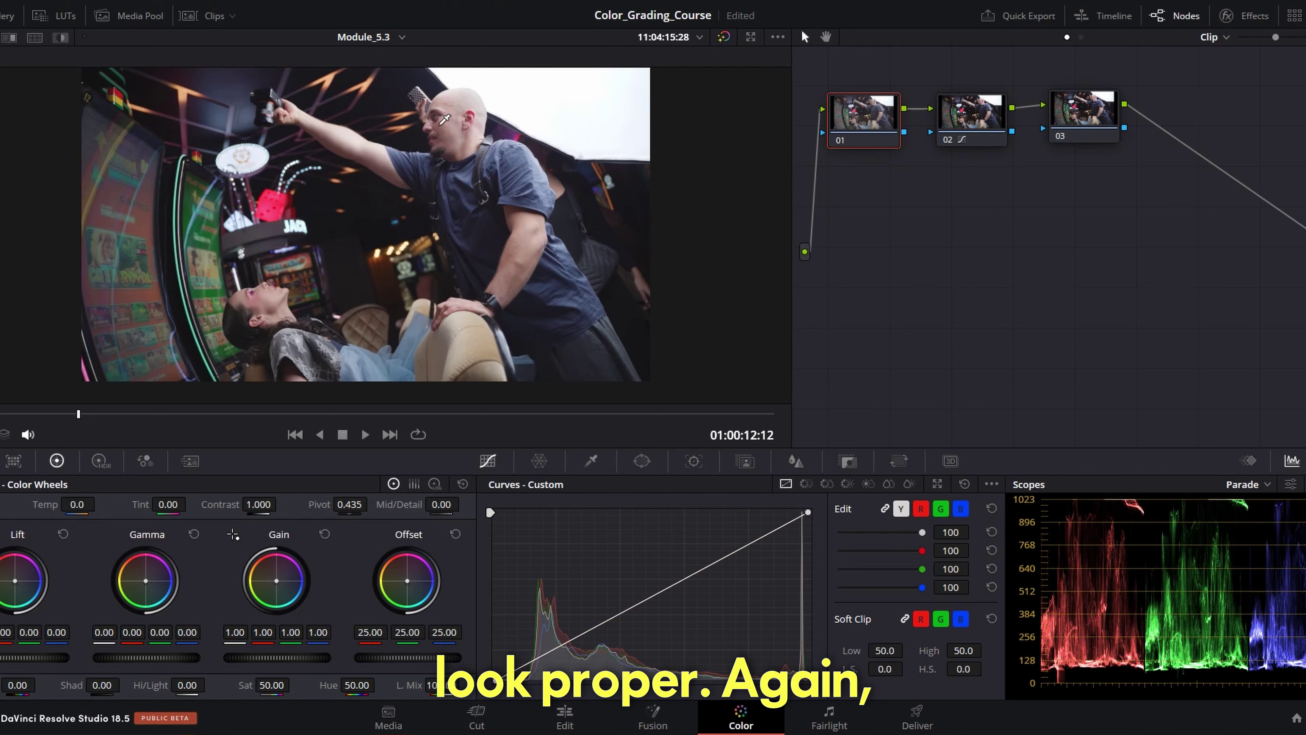
{"action": "left_click", "coordinate": [1080, 117]}
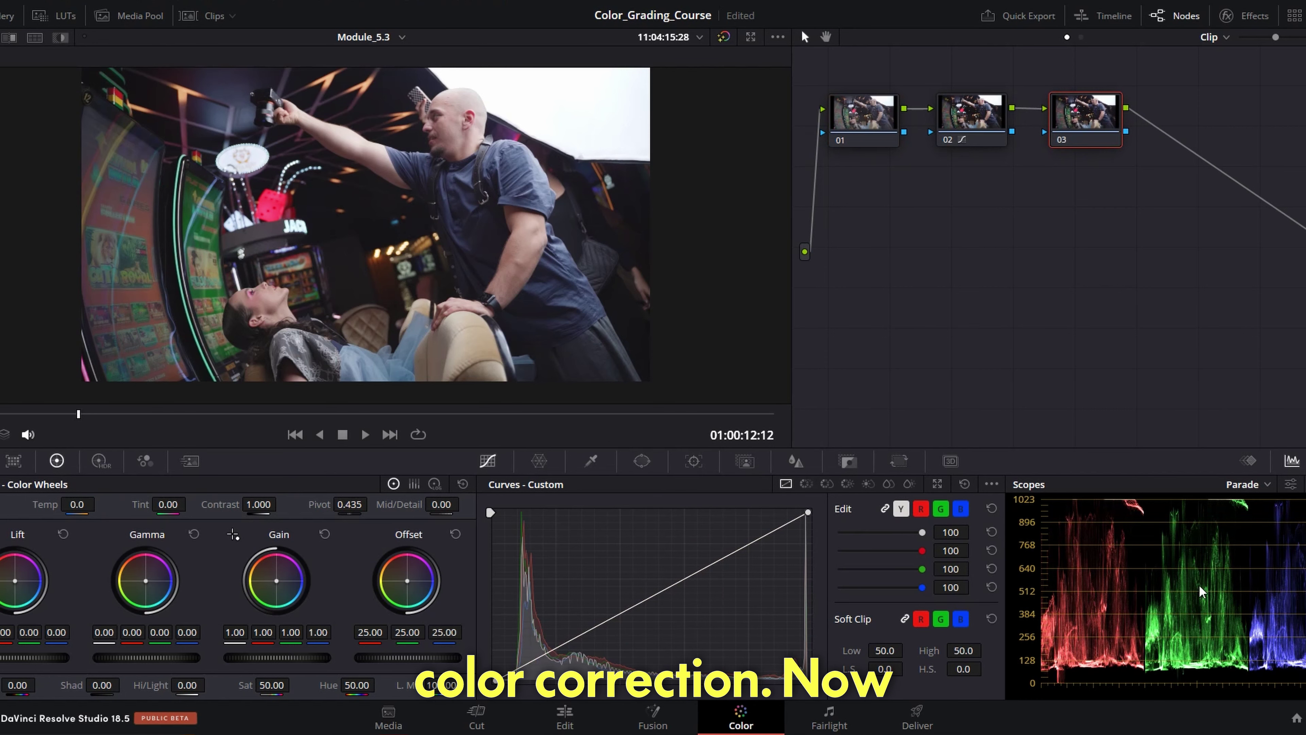
- Drag Urban Gym LUT from the Gym Lut folder onto node 03, then close the LUTs panel
{"action": "left_click", "coordinate": [54, 15]}
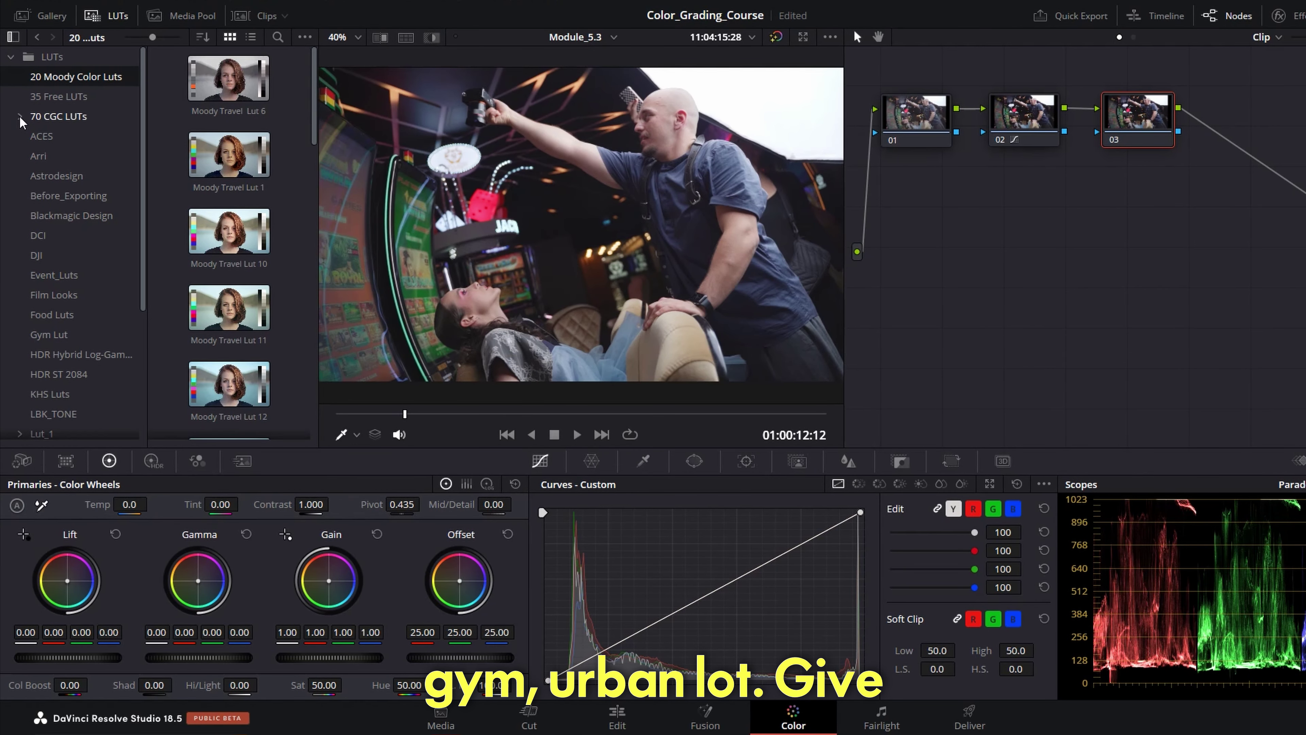
{"action": "scroll", "coordinate": [51, 137], "scroll_direction": "down", "scroll_amount": 2}
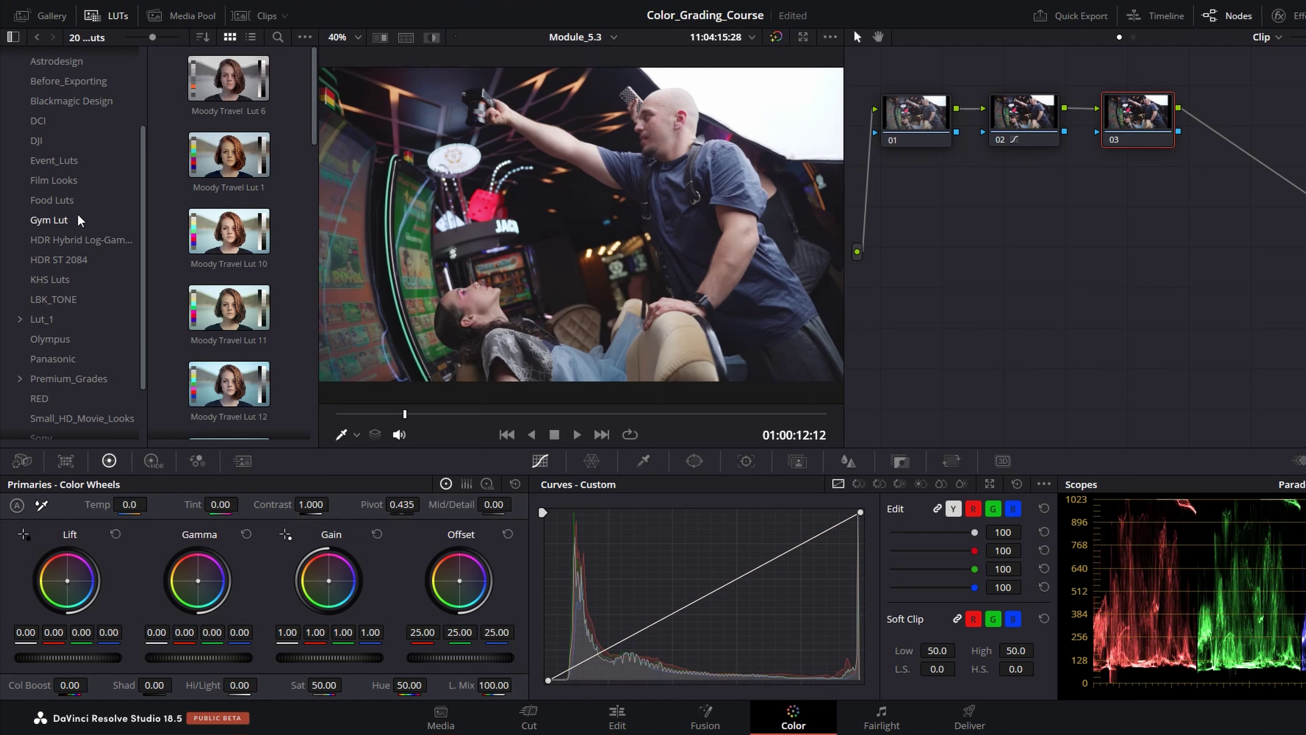
{"action": "left_click", "coordinate": [51, 221]}
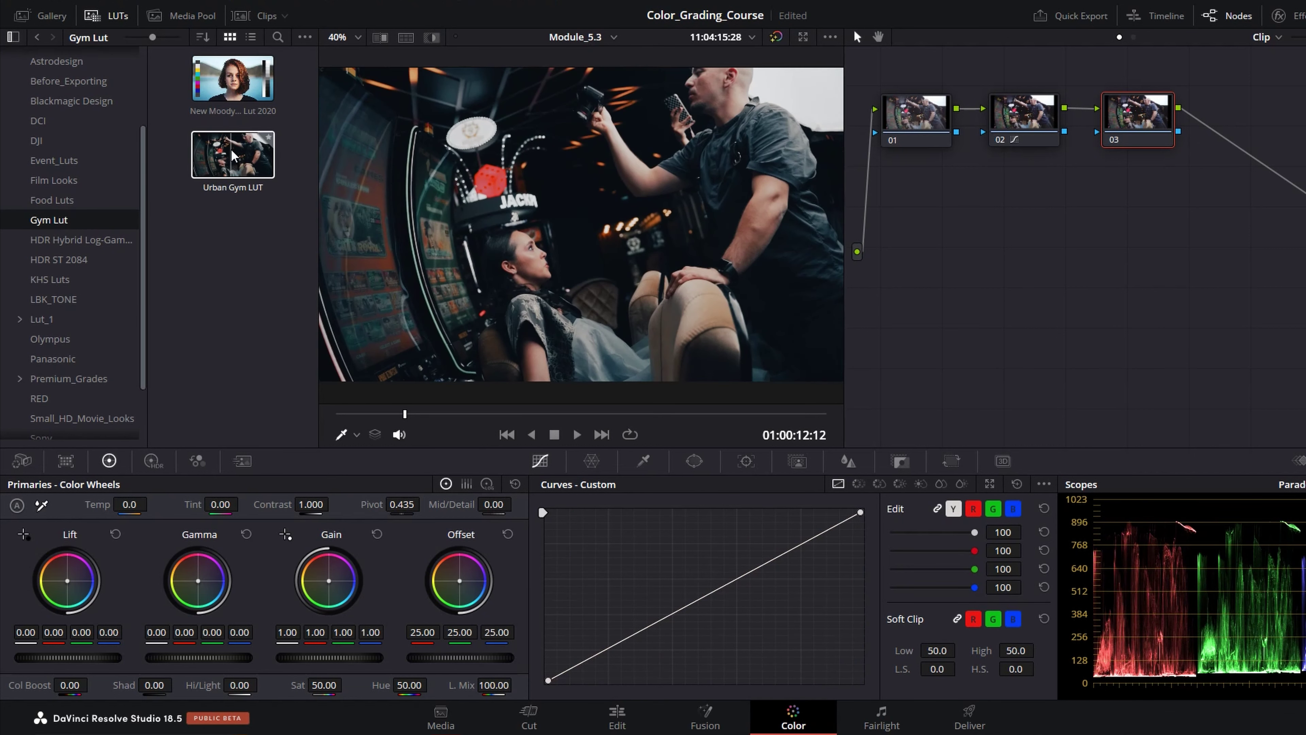
{"action": "left_click_drag", "start_coordinate": [227, 155], "coordinate": [1174, 125]}
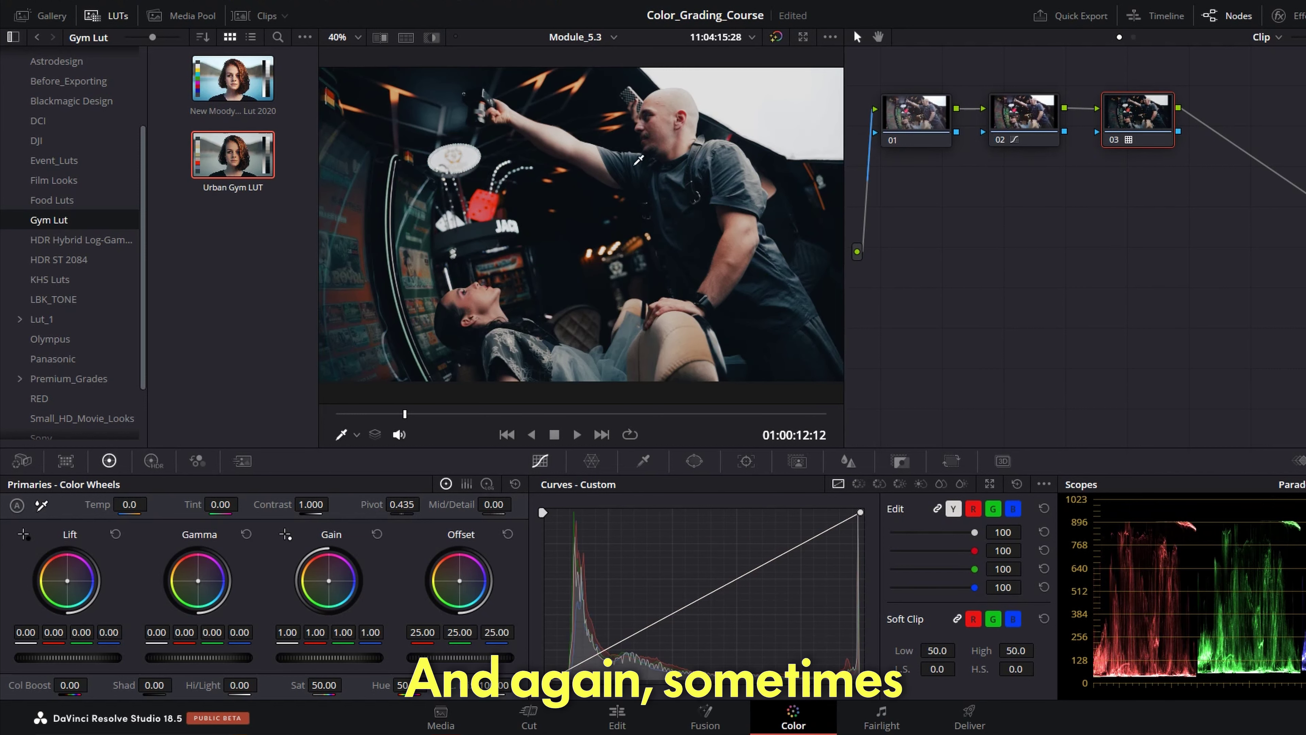
{"action": "left_click", "coordinate": [111, 16]}
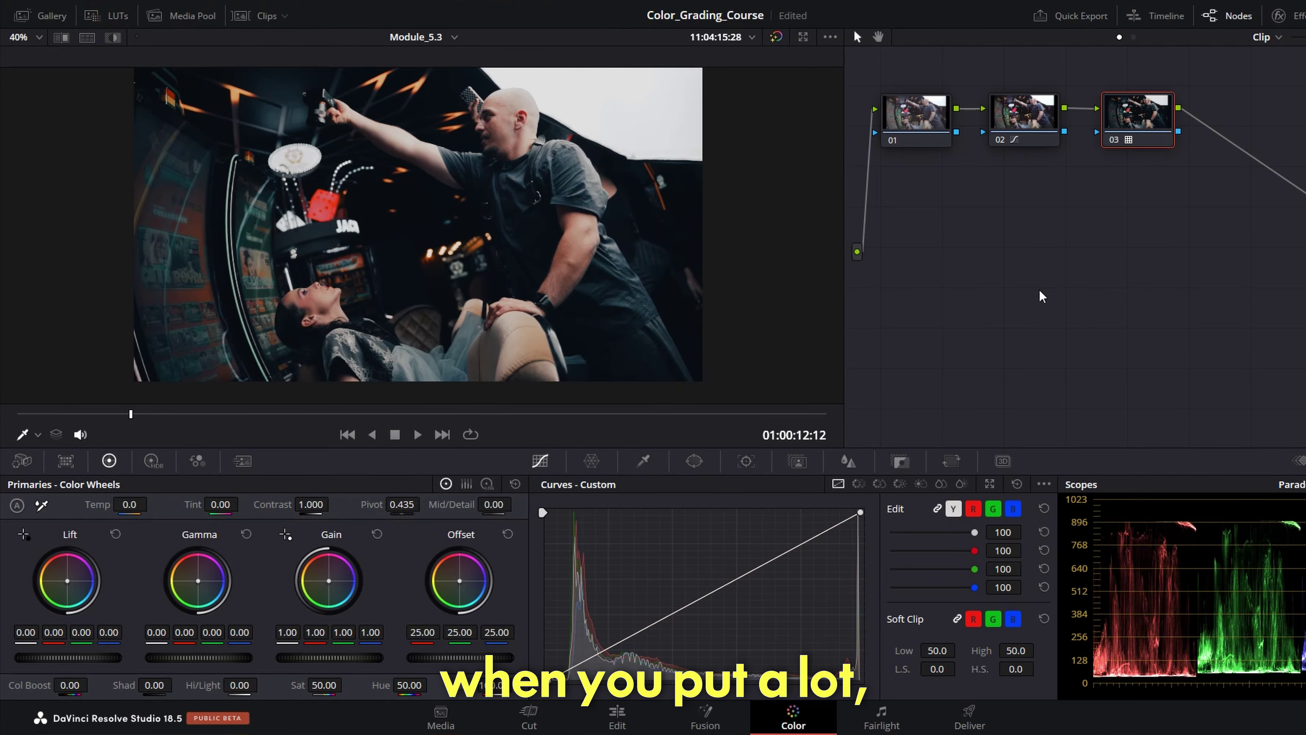
- Nudge node 02's shadow and highlight curve points to suit the Urban Gym LUT
{"action": "left_click", "coordinate": [1021, 121]}
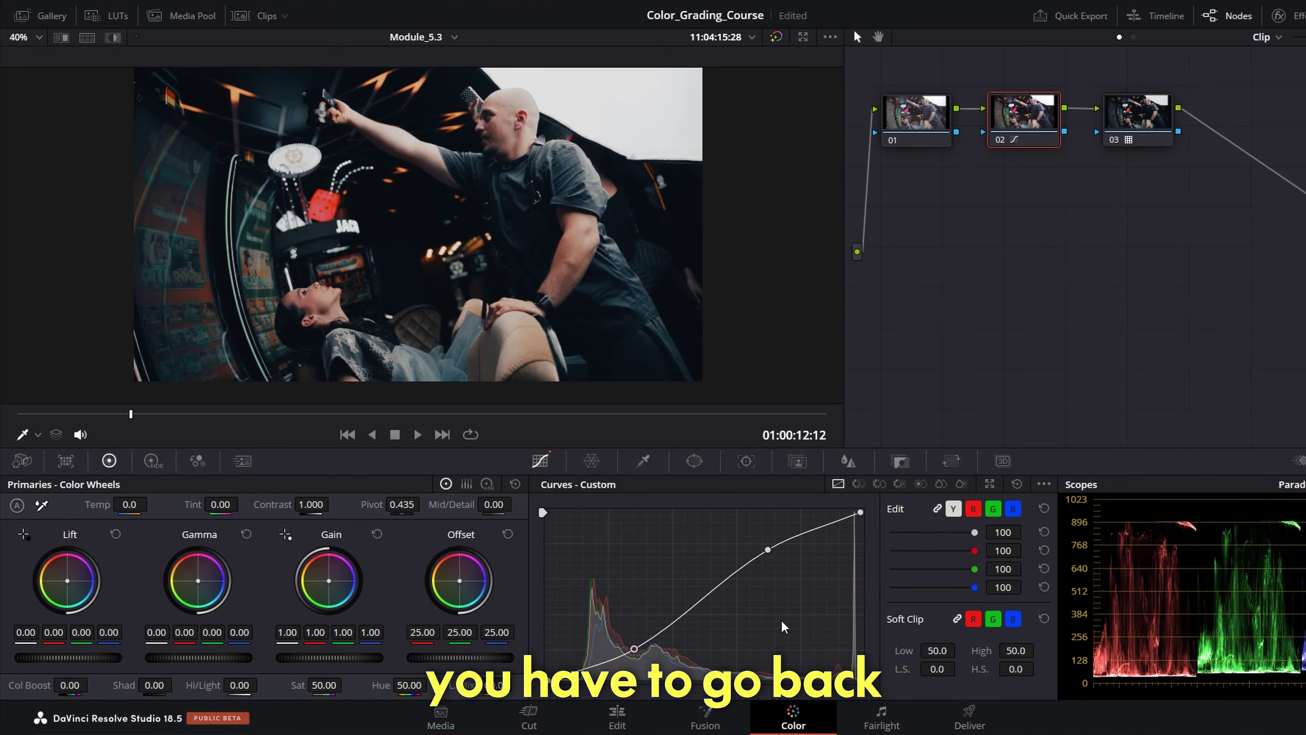
{"action": "left_click_drag", "start_coordinate": [632, 649], "coordinate": [630, 646]}
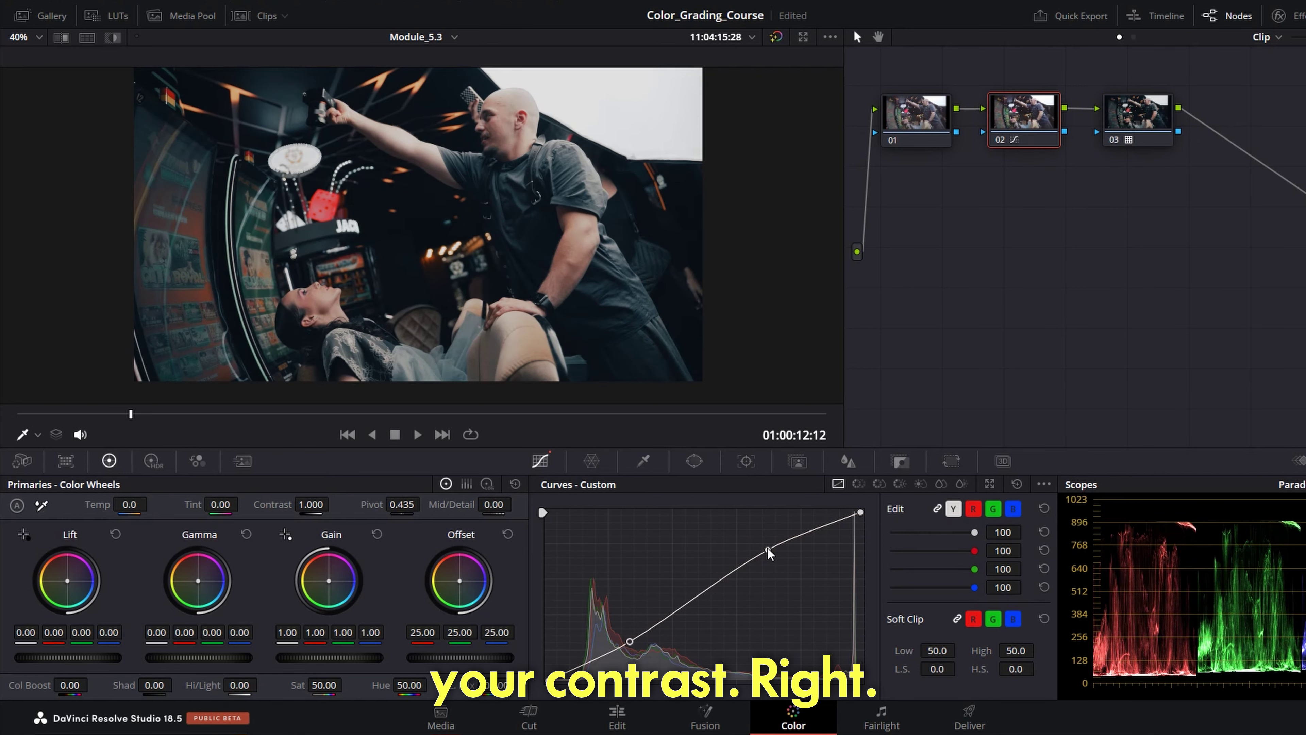
{"action": "left_click_drag", "start_coordinate": [768, 550], "coordinate": [764, 548]}
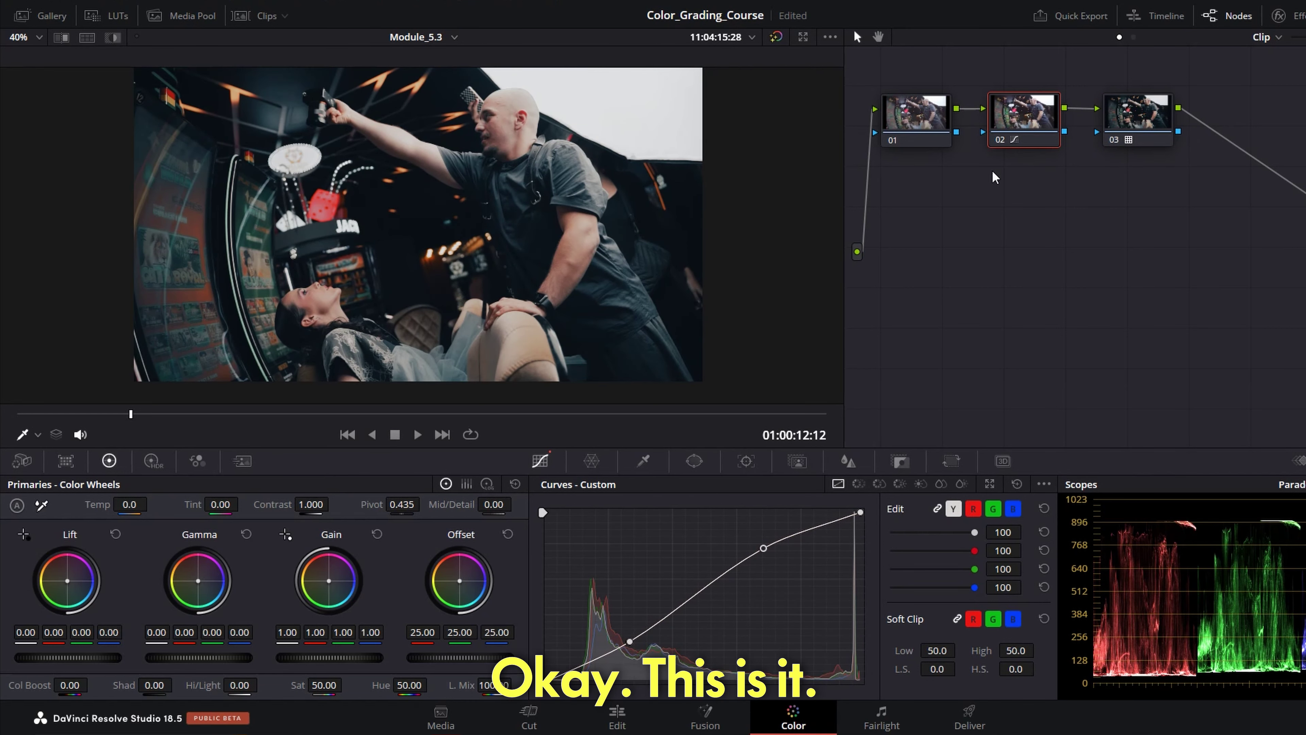